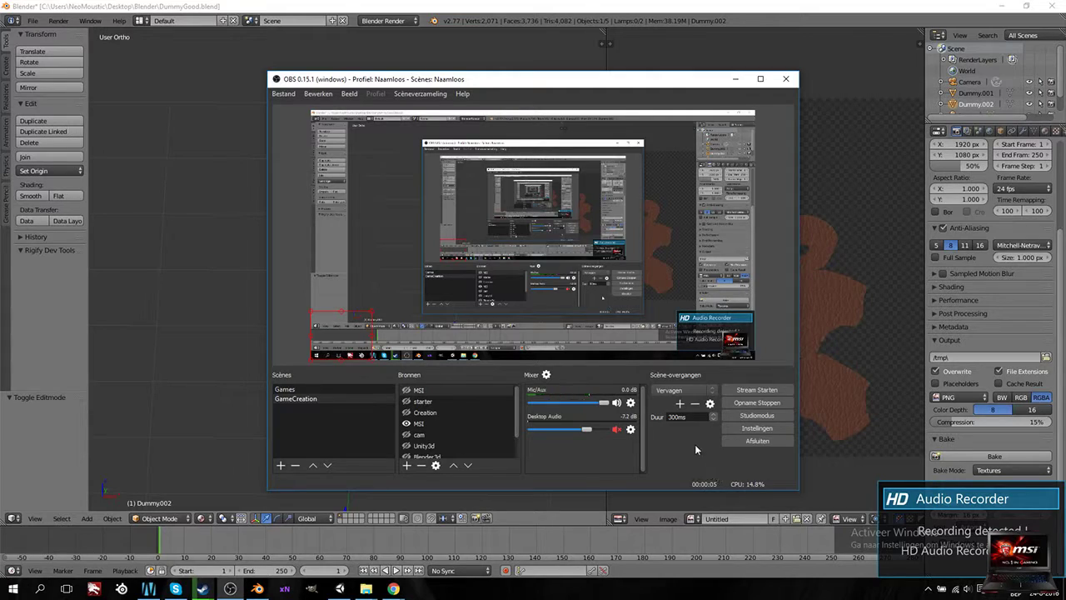
Step: Set Blender to Front view and join the UV/Image Editor into the 3D View, zoomed out
click(444, 8)
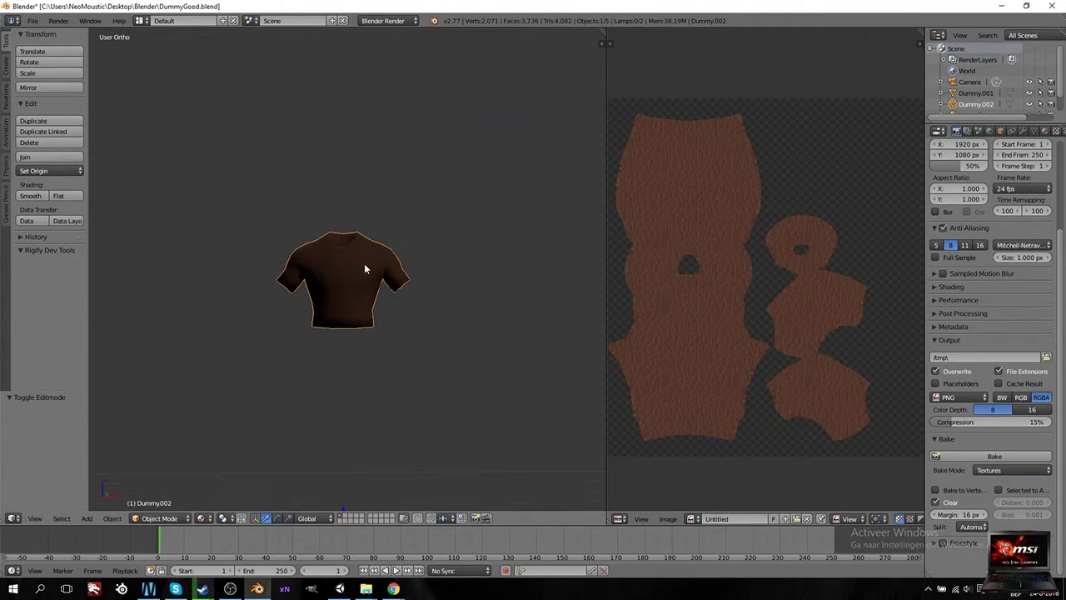
key(KP_1)
shift+middle_drag(371, 271, 423, 266)
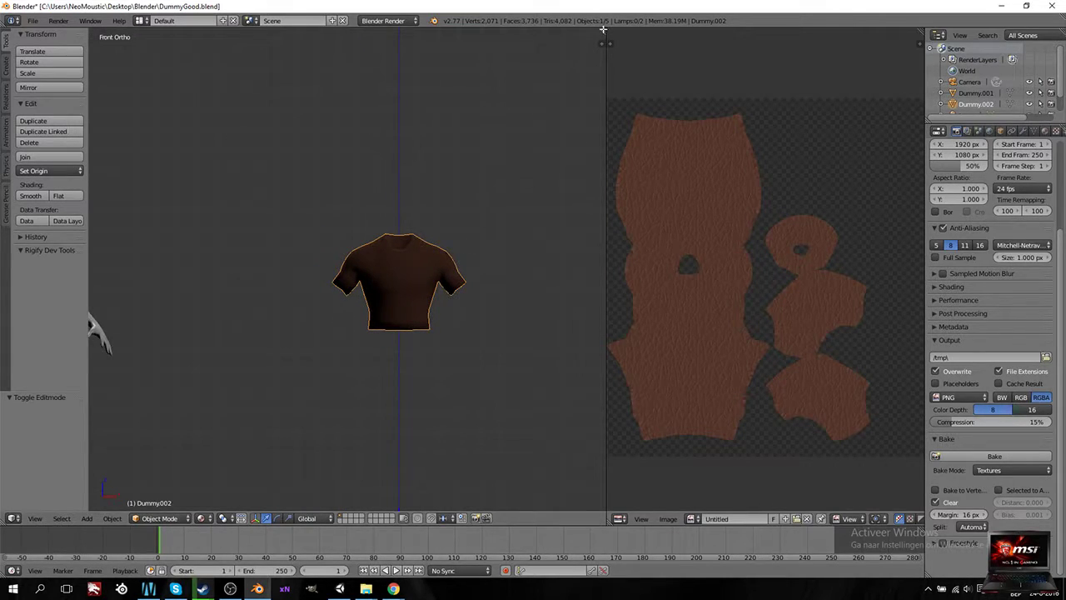
drag(604, 30, 681, 60)
scroll(397, 231, down, 7)
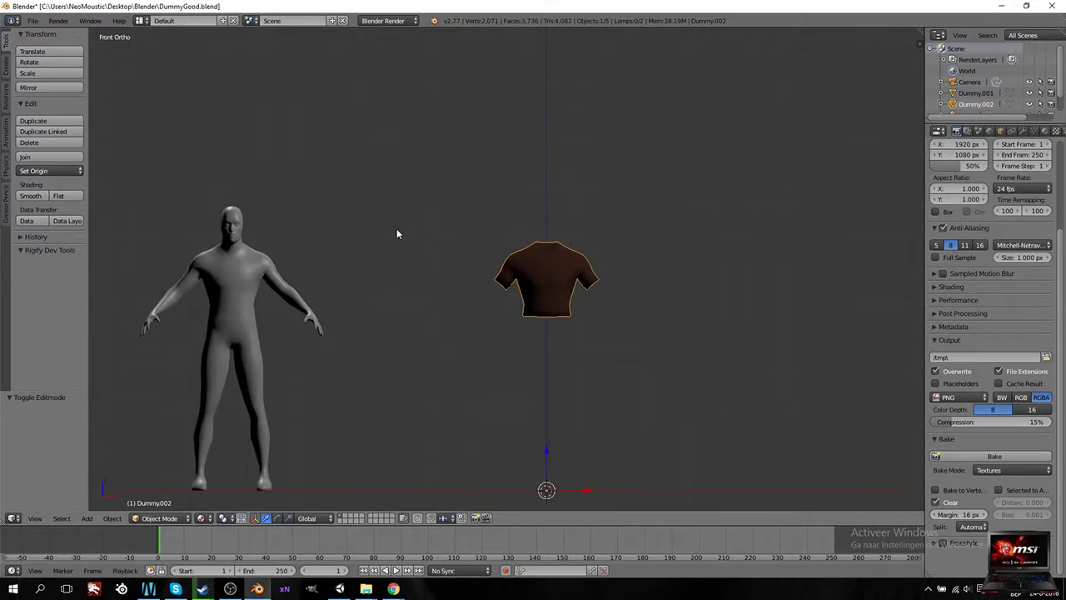
scroll(398, 232, up, 5)
shift+middle_drag(608, 306, 495, 304)
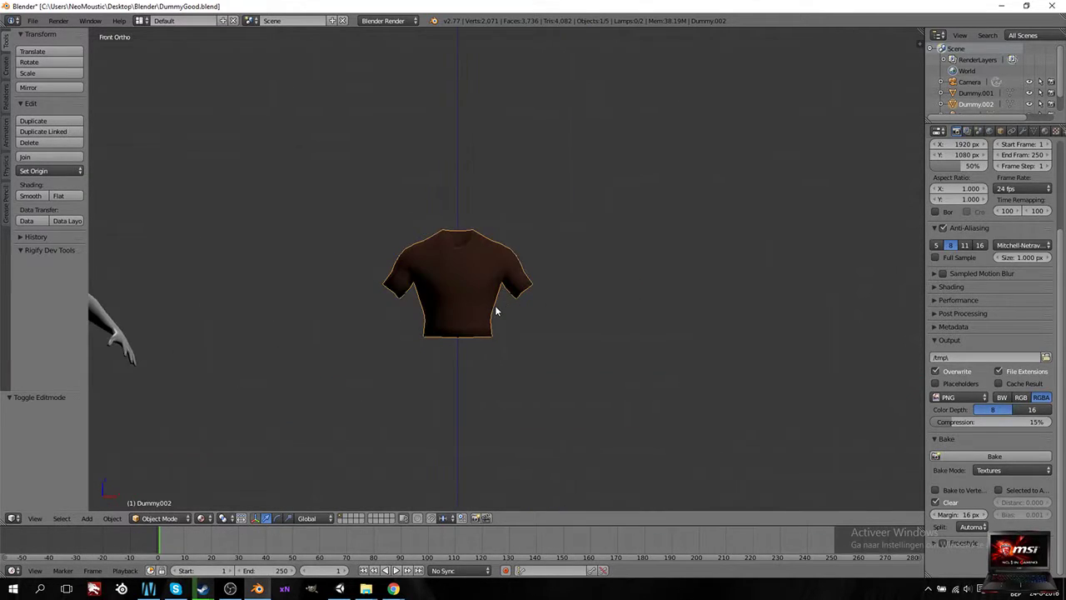
scroll(494, 304, up, 6)
scroll(495, 305, down, 4)
scroll(495, 305, down, 7)
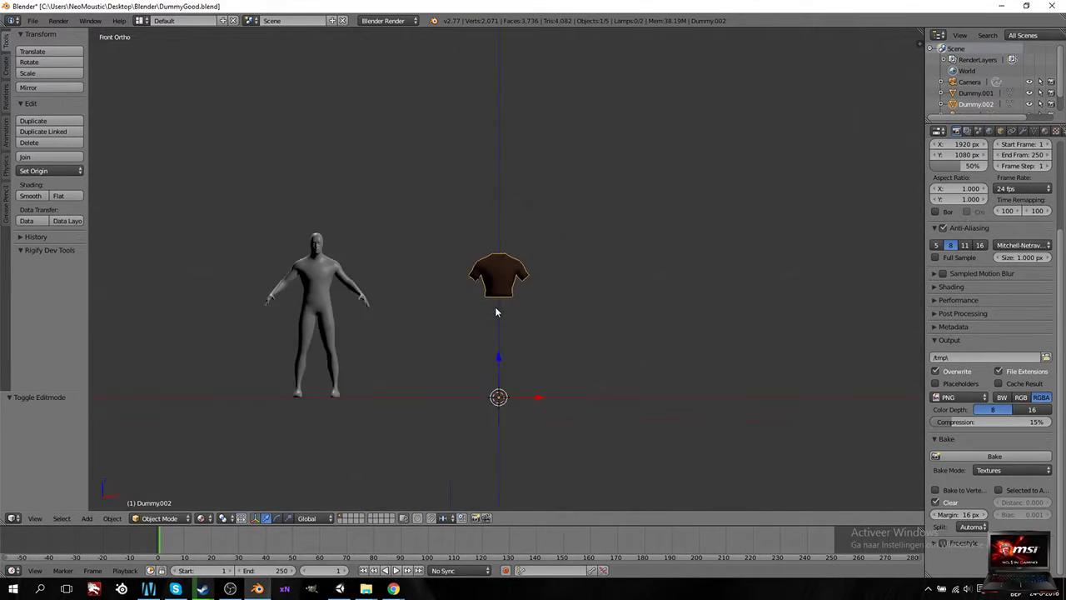
scroll(495, 307, up, 3)
scroll(495, 306, down, 4)
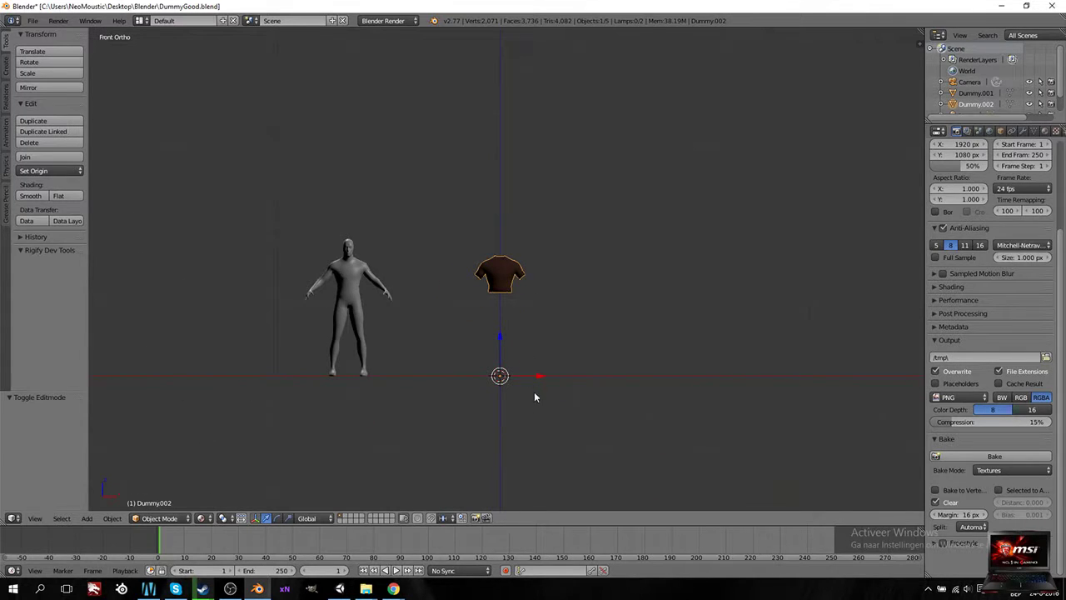
Step: In Unity, orbit to view the shirt from behind and select Base (1)
key(alt+Tab)
alt+drag(555, 284, 601, 279)
scroll(599, 308, up, 5)
click(543, 221)
scroll(626, 302, up, 6)
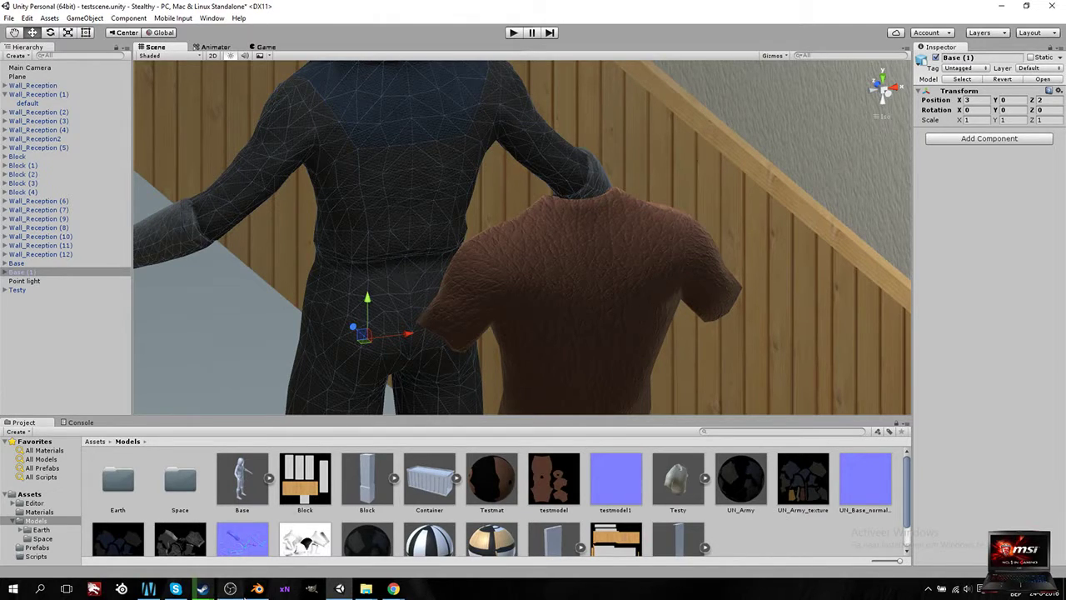
Step: Back in Blender, switch Viewport Shading to Solid and return to Front view
mouse_move(257, 588)
click(266, 521)
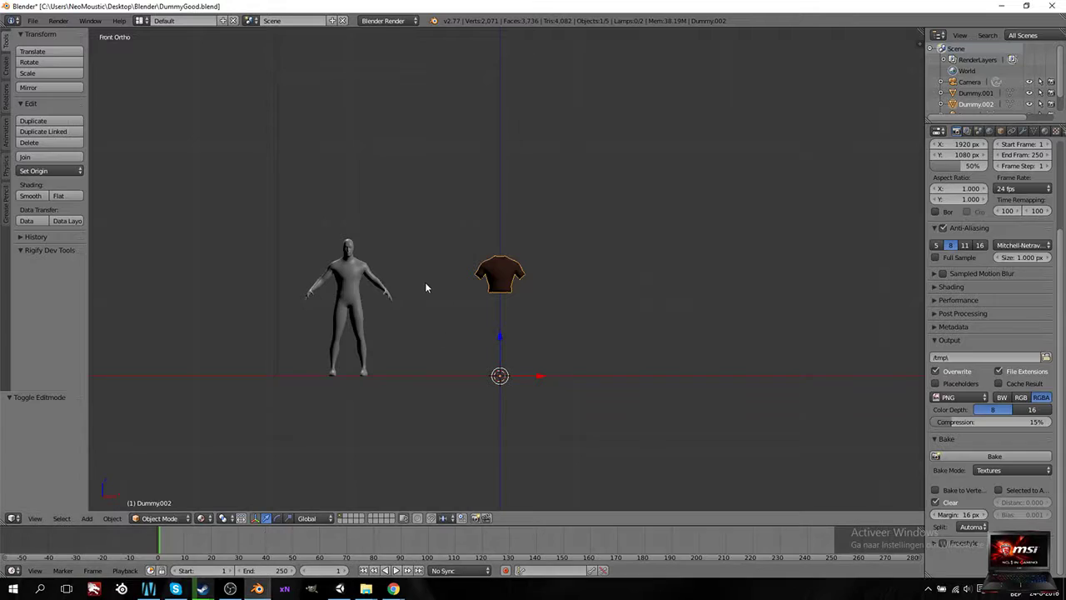
scroll(450, 320, up, 10)
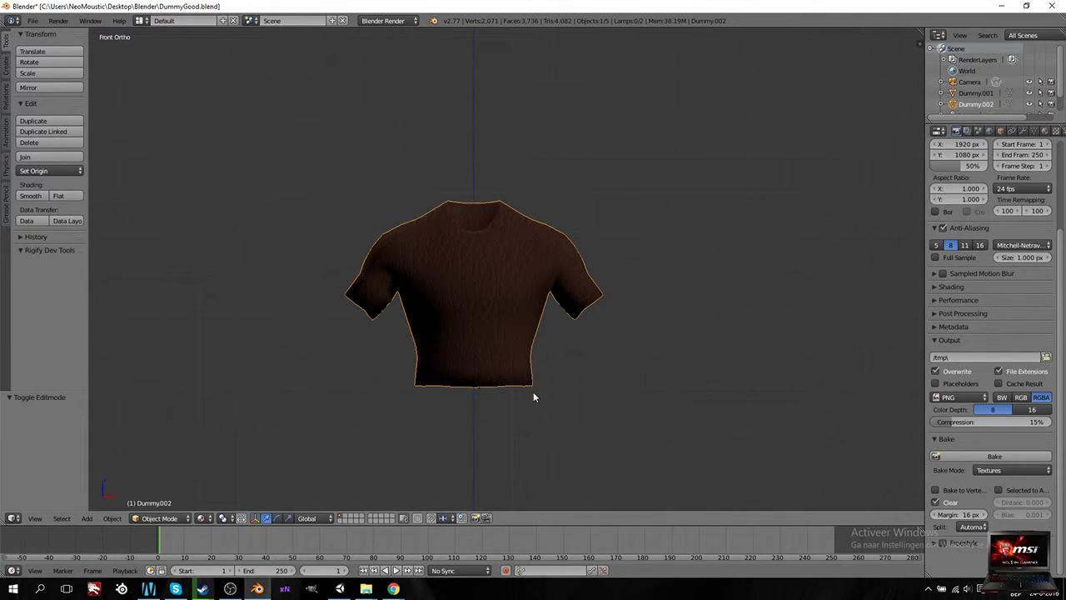
middle_drag(573, 303, 551, 328)
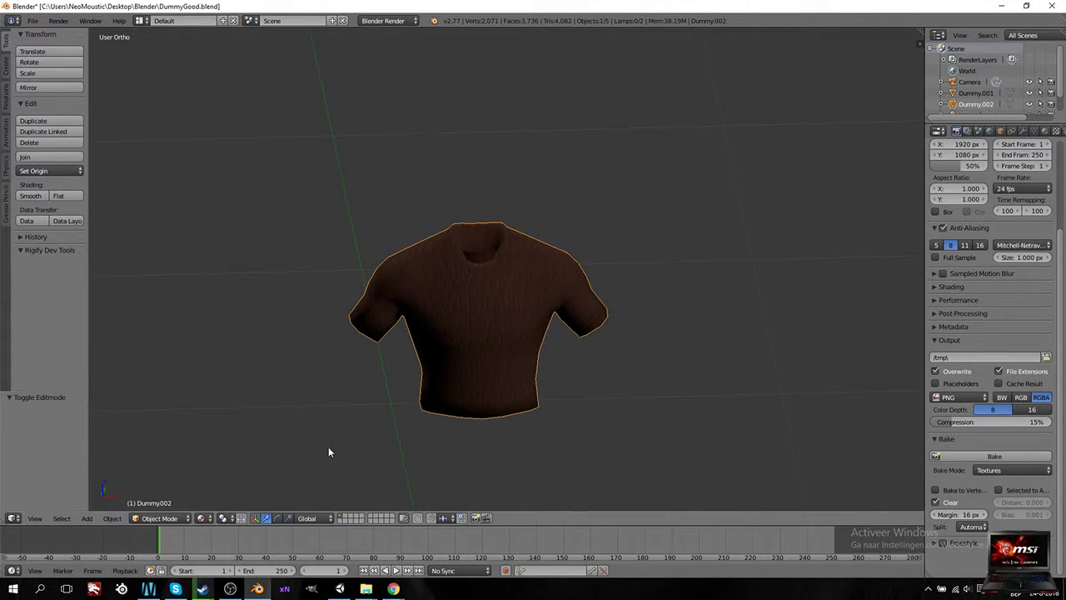
click(204, 518)
click(217, 481)
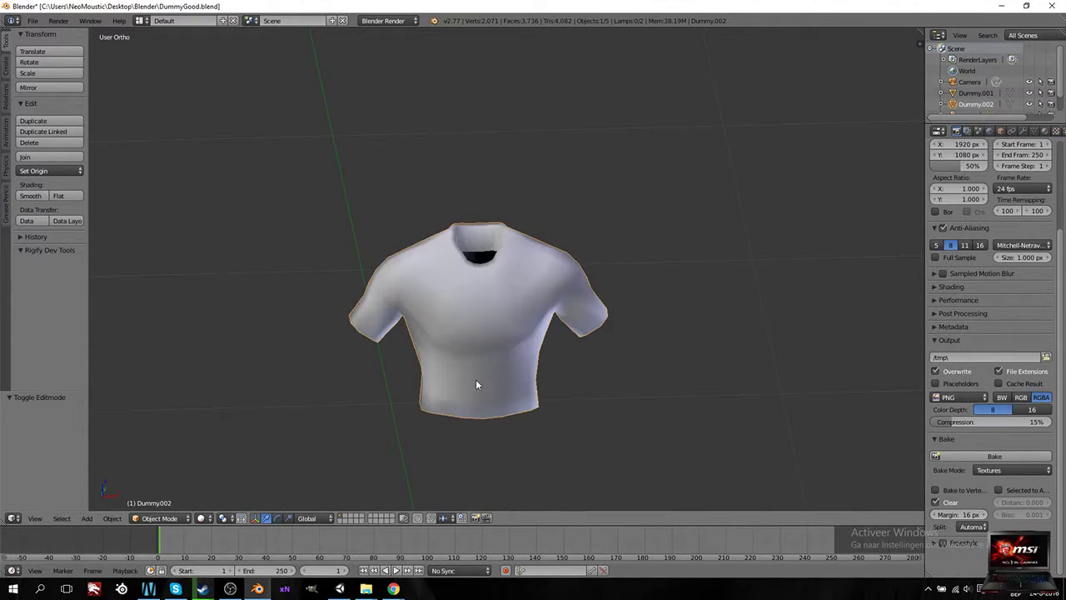
scroll(481, 377, down, 5)
key(KP_1)
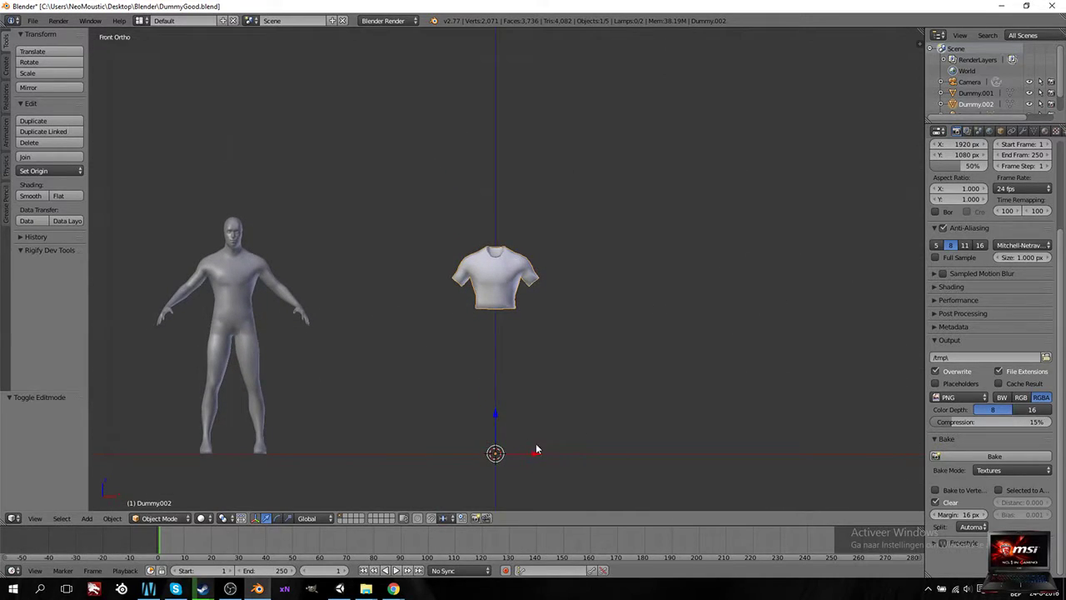
Step: Duplicate the shirt, move the copy 1 unit along X, and reselect the original
key(shift+d)
right_click(568, 446)
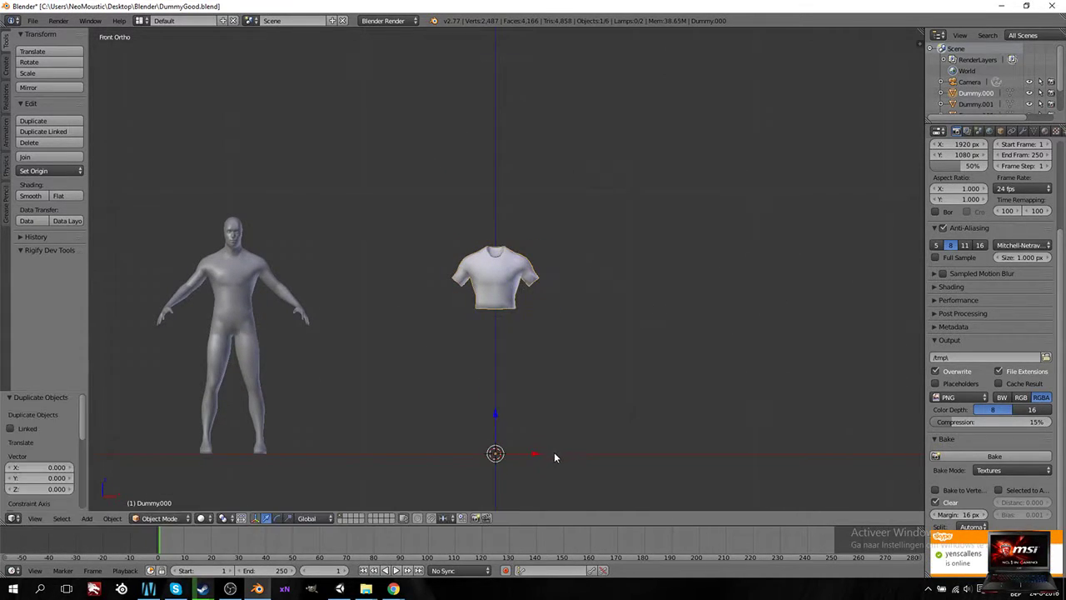
key(g)
key(x)
click(661, 448)
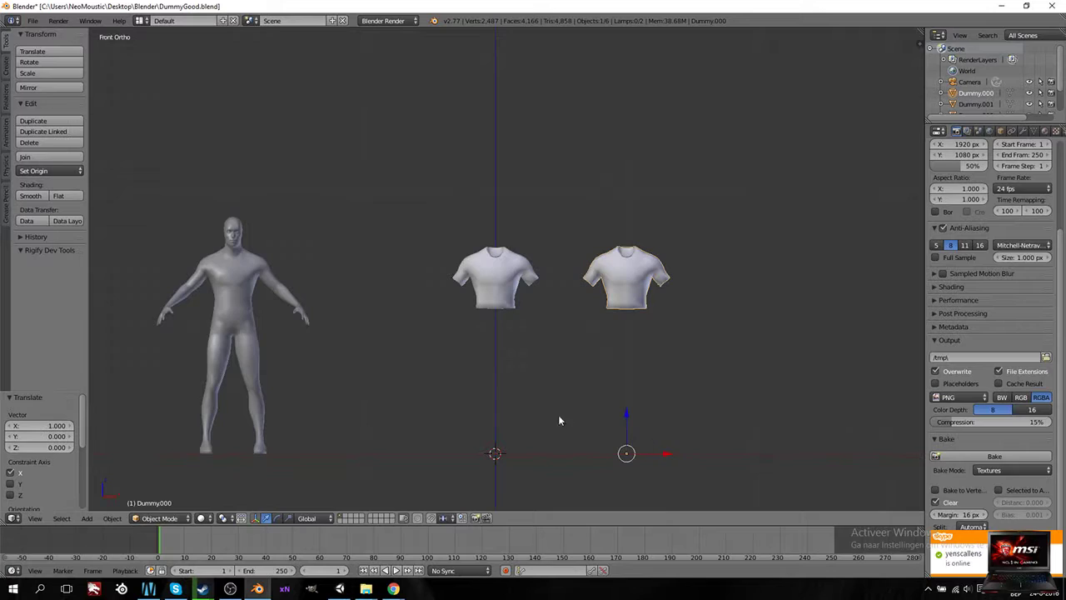
scroll(543, 413, up, 8)
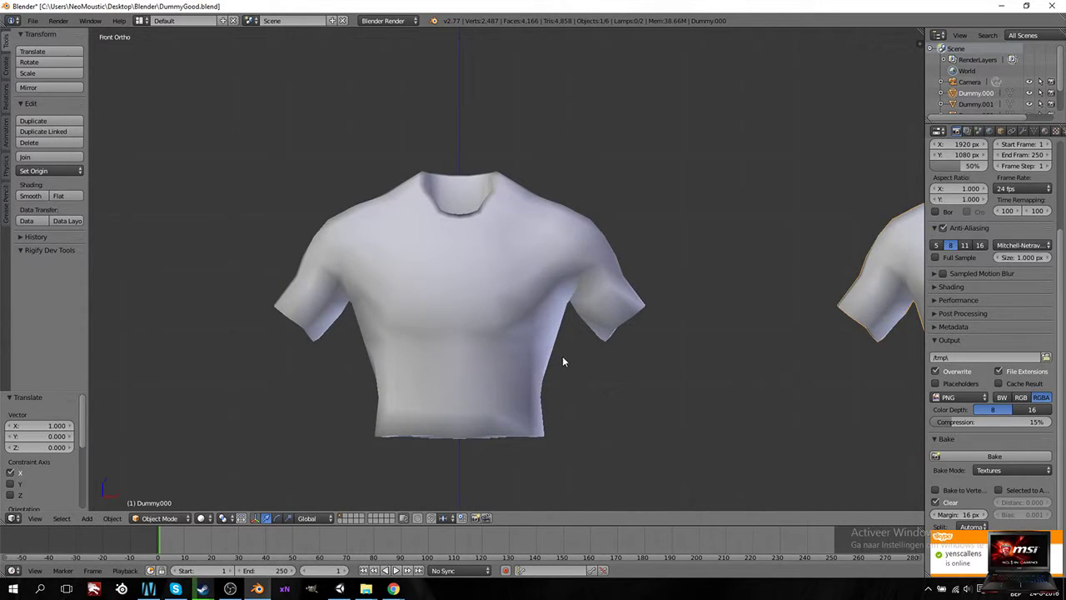
right_click(500, 327)
Step: Show the shirt's modifier settings and switch it into Sculpt Mode
click(1023, 130)
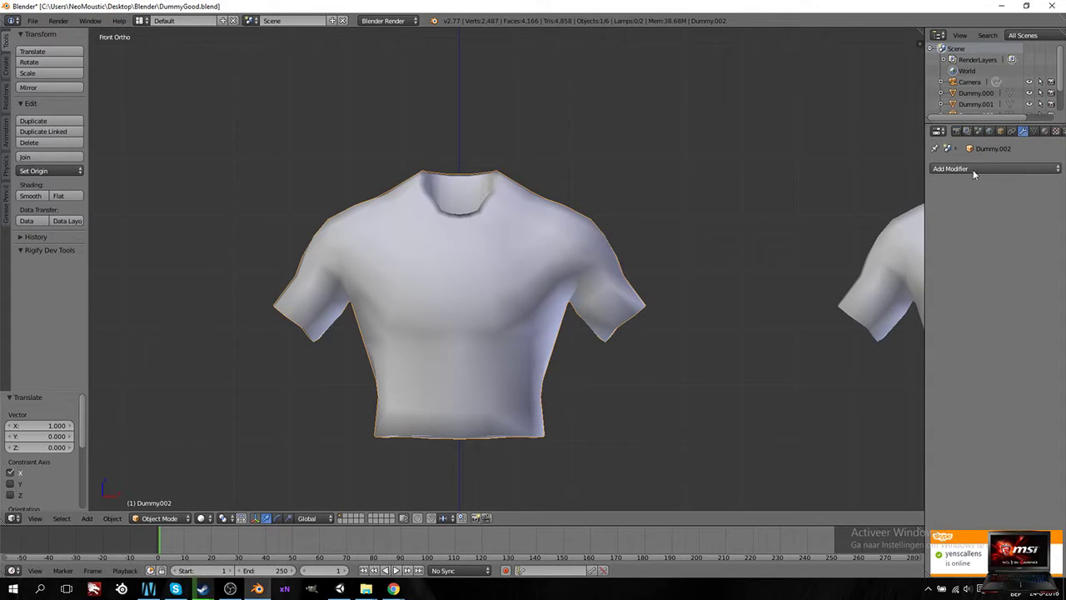
click(159, 518)
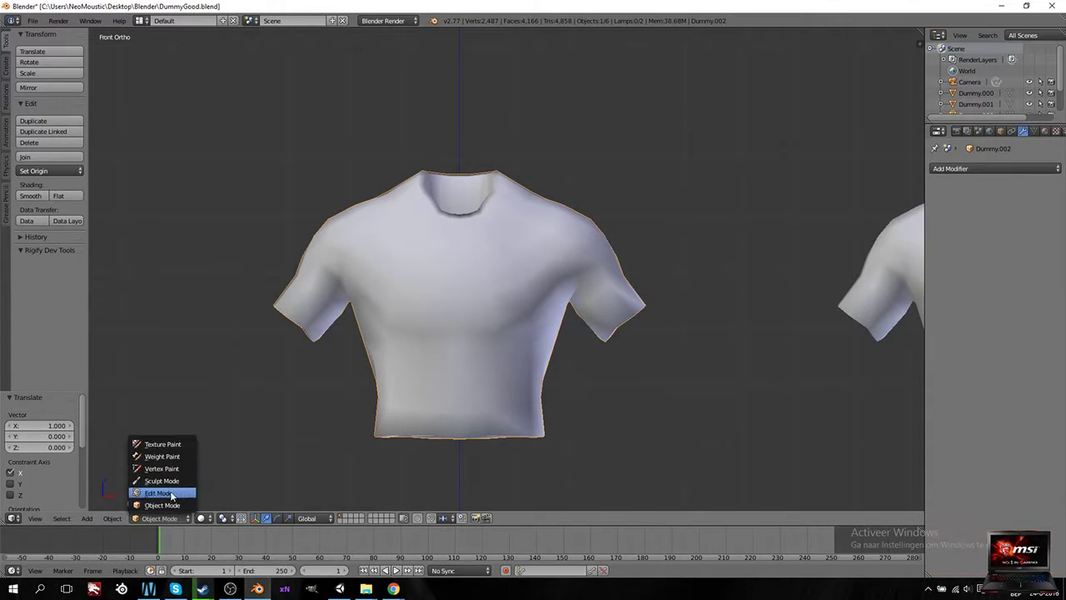
click(162, 481)
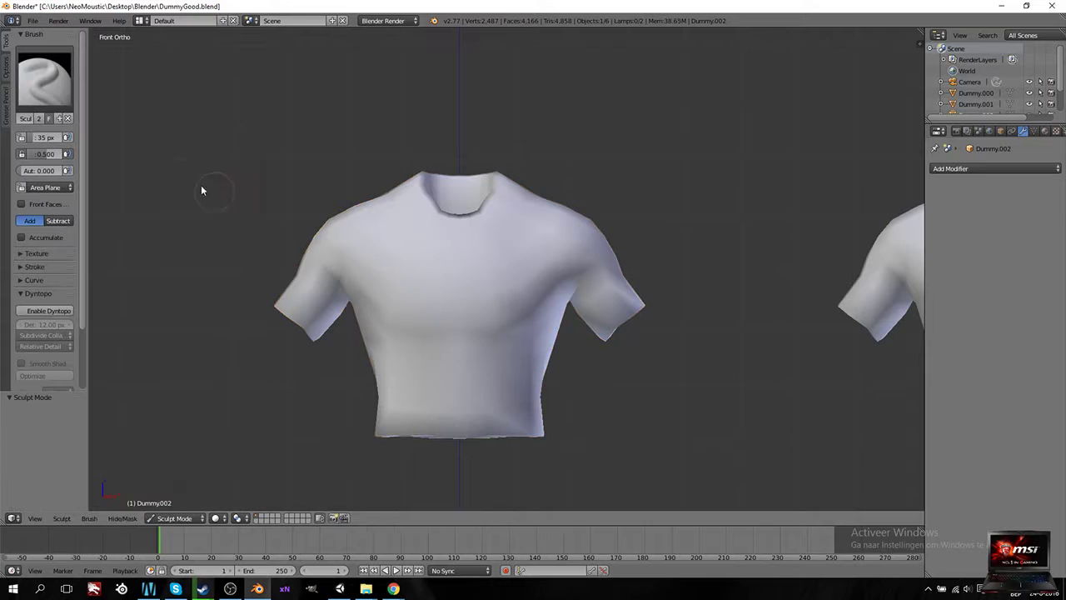
Step: Choose the Clay Strips brush and enable Dyntopo at 8 px detail
click(44, 79)
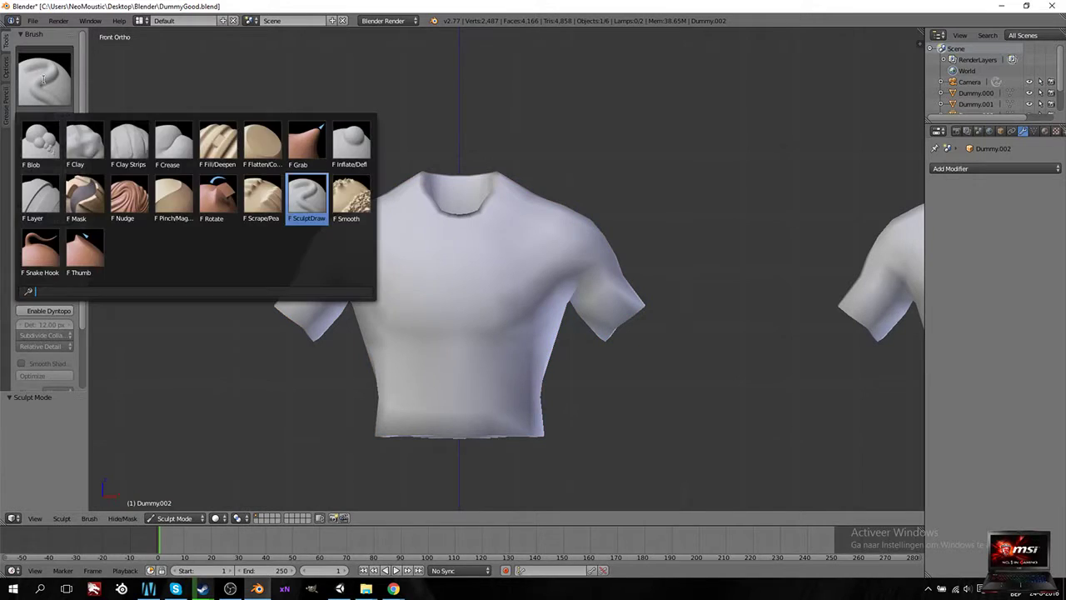
click(144, 140)
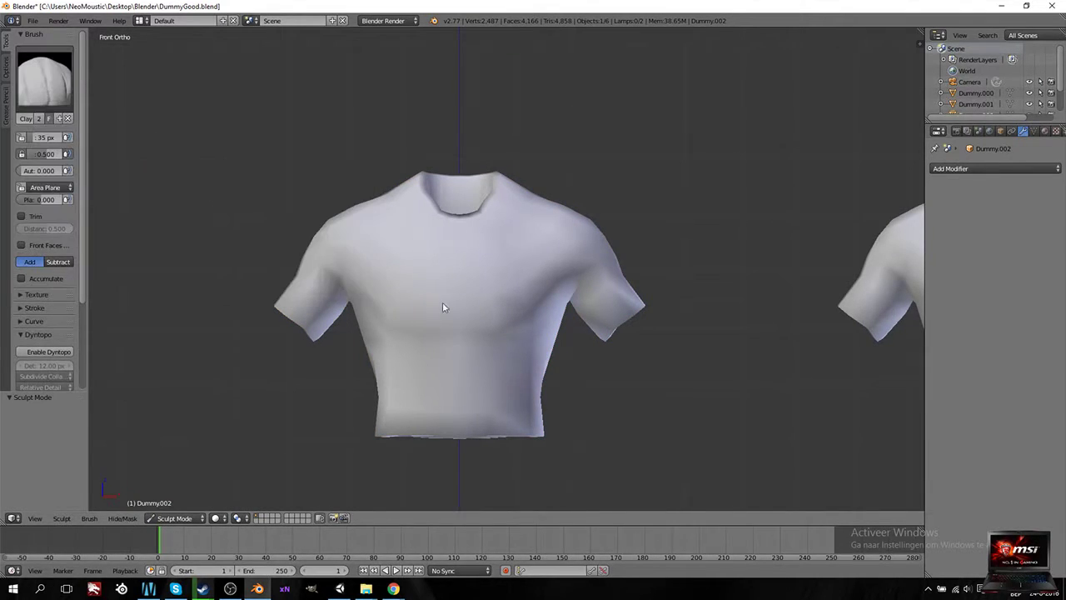
click(45, 351)
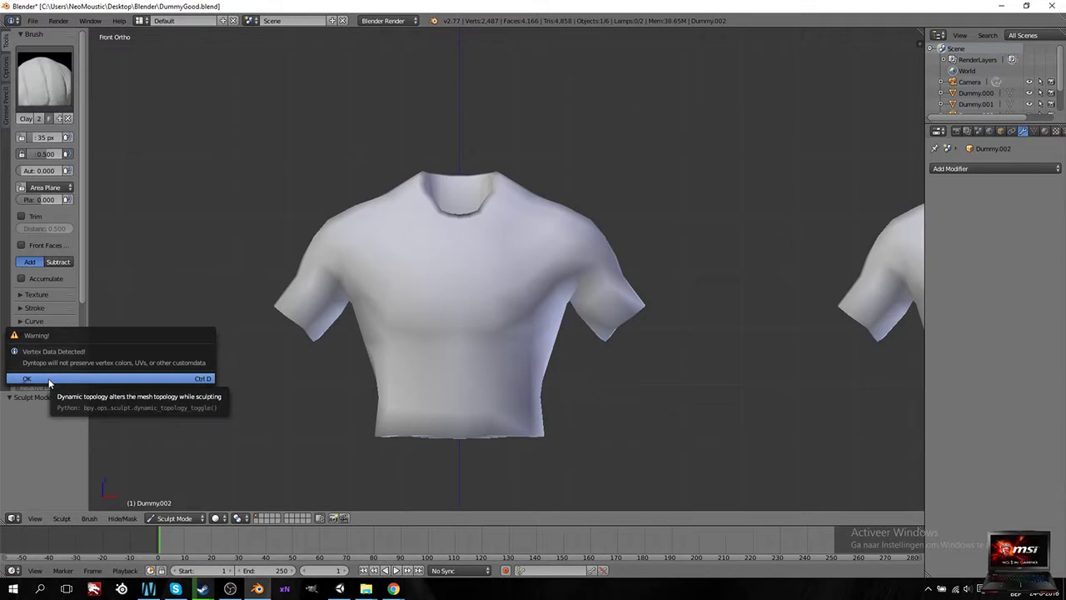
click(48, 378)
key(Return)
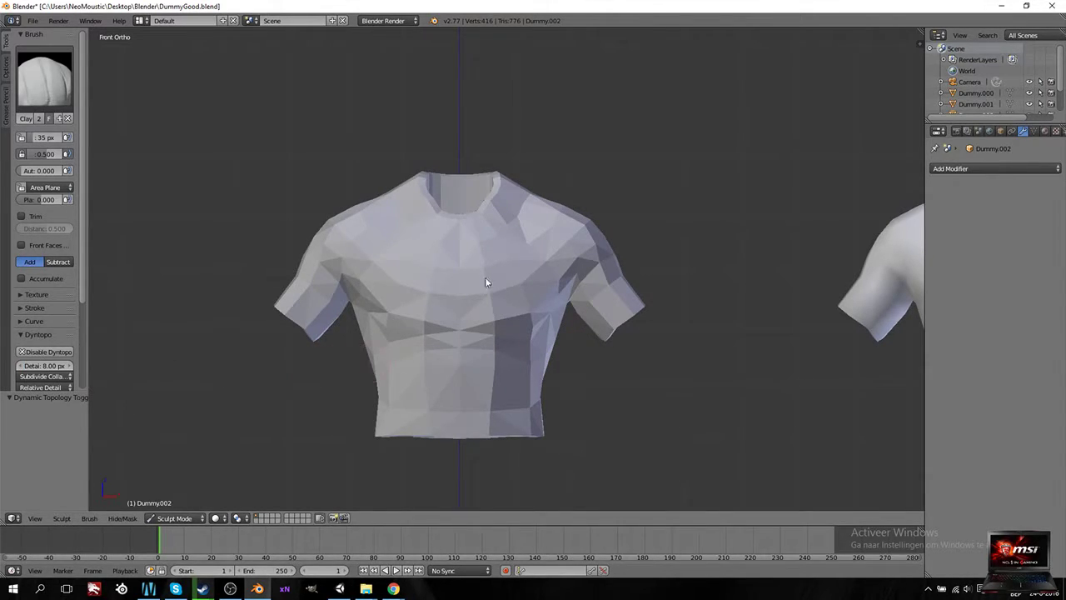
Step: Sculpt Clay Strips strokes onto the shirt's chest, back, left shoulder and centre-back ridge
mouse_move(493, 335)
mouse_down()
mouse_move(560, 267)
mouse_move(515, 306)
mouse_move(537, 248)
mouse_move(454, 321)
mouse_move(503, 237)
mouse_move(449, 279)
mouse_move(483, 227)
mouse_move(382, 295)
mouse_move(489, 258)
mouse_move(493, 299)
mouse_move(438, 369)
mouse_move(527, 339)
mouse_move(519, 323)
mouse_move(405, 410)
mouse_move(508, 368)
mouse_move(419, 423)
mouse_up()
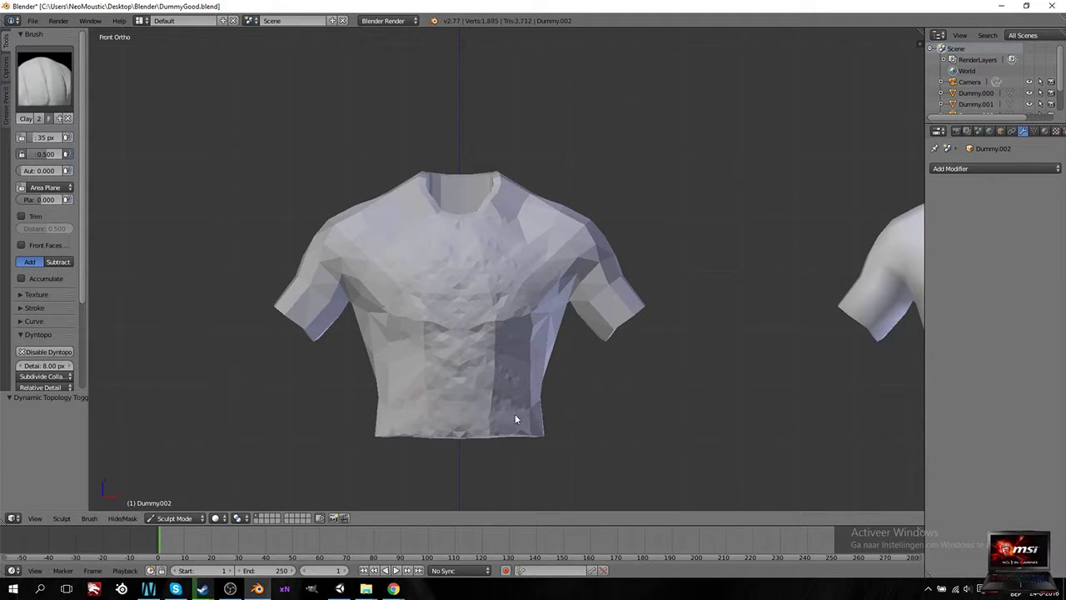
middle_drag(589, 405, 507, 405)
mouse_move(507, 405)
mouse_down()
mouse_move(340, 383)
mouse_move(456, 326)
mouse_move(429, 371)
mouse_move(439, 389)
mouse_move(480, 371)
mouse_move(503, 398)
mouse_move(450, 443)
mouse_up()
mouse_move(450, 443)
middle_down()
mouse_move(433, 397)
mouse_move(437, 284)
middle_up()
mouse_move(473, 253)
mouse_down()
mouse_move(470, 385)
mouse_move(491, 263)
mouse_move(499, 395)
mouse_move(521, 273)
mouse_move(526, 363)
mouse_move(532, 250)
mouse_move(540, 389)
mouse_up()
middle_drag(541, 388, 520, 343)
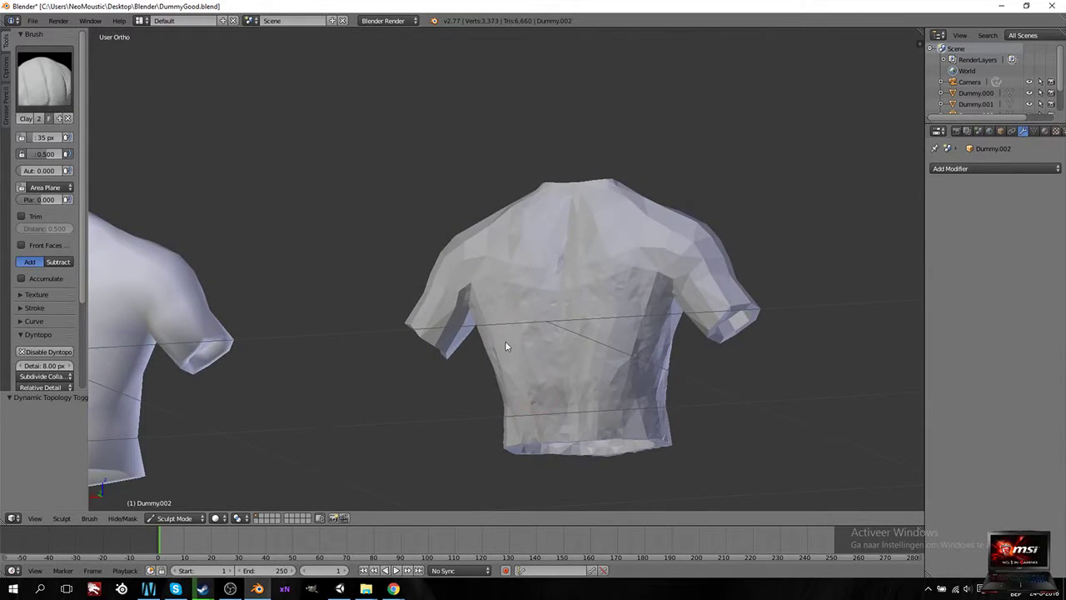
drag(507, 345, 524, 274)
middle_drag(524, 274, 542, 219)
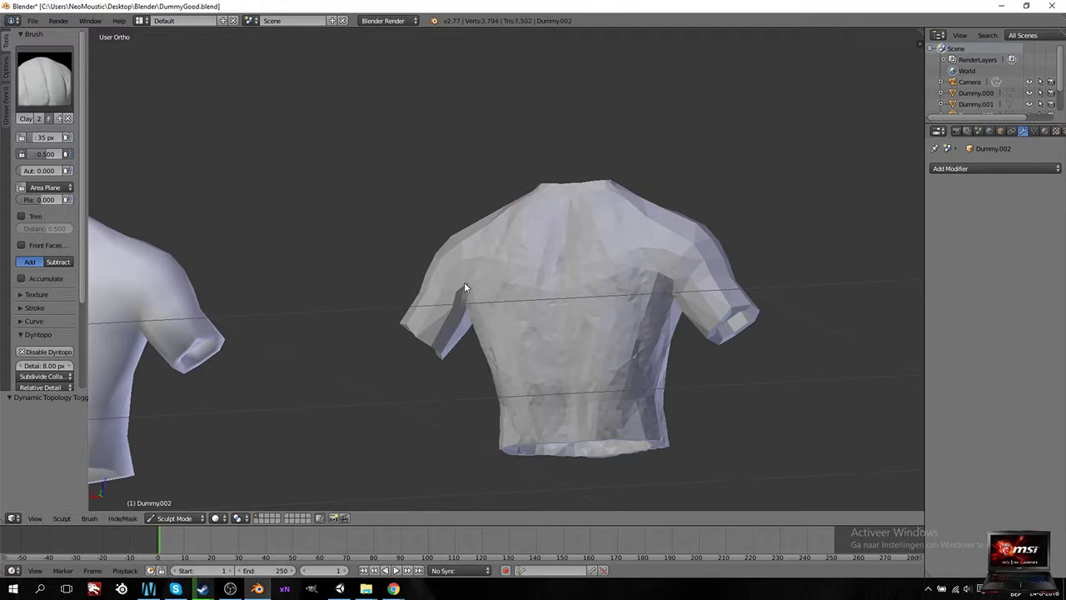
mouse_move(464, 276)
mouse_down()
mouse_move(433, 294)
mouse_move(451, 246)
mouse_move(468, 291)
mouse_up()
mouse_move(468, 291)
middle_down()
mouse_move(558, 312)
mouse_move(554, 295)
middle_up()
mouse_move(541, 181)
mouse_down()
mouse_move(578, 251)
mouse_move(609, 250)
mouse_up()
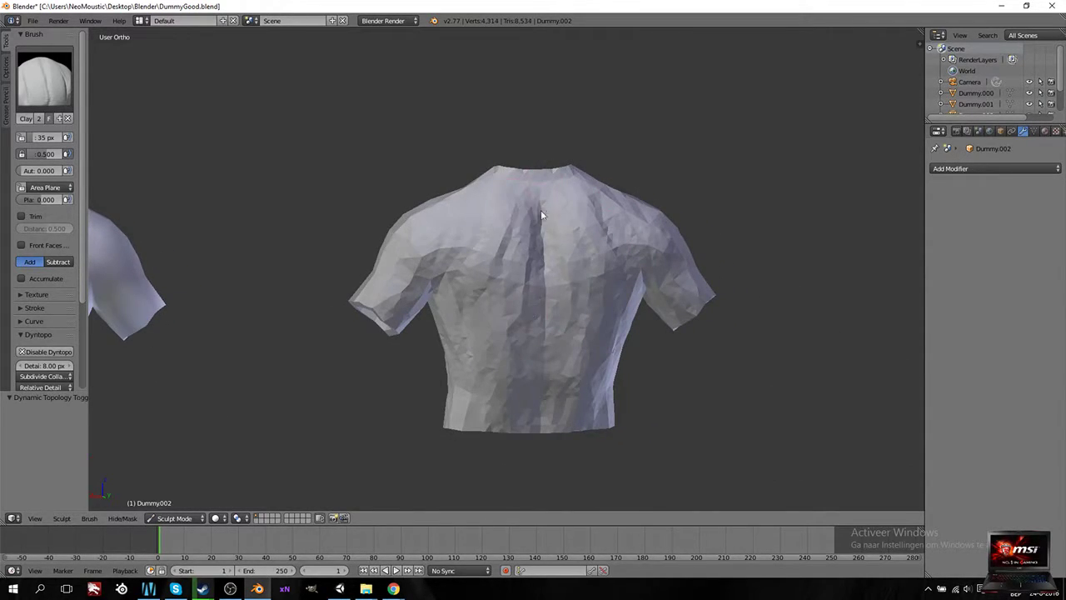
drag(543, 233, 525, 305)
mouse_move(525, 305)
middle_down()
mouse_move(462, 291)
mouse_move(488, 279)
middle_up()
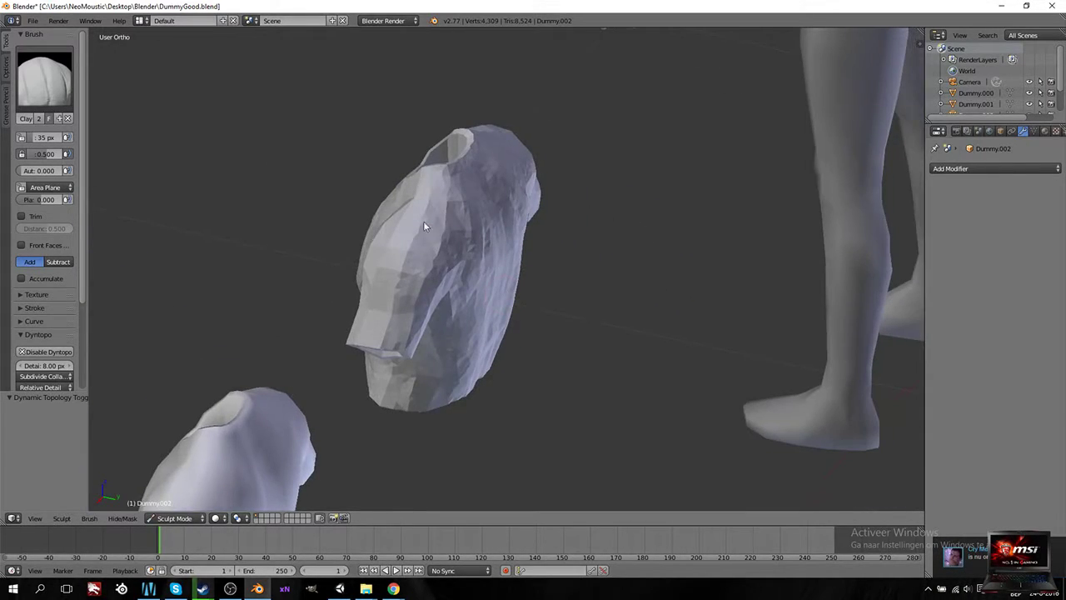
Step: Add clay strokes along the shirt's side and across the chest toward the collar
mouse_move(416, 237)
mouse_down()
mouse_move(352, 336)
mouse_move(393, 292)
mouse_move(387, 333)
mouse_up()
mouse_move(387, 333)
middle_down()
mouse_move(393, 364)
mouse_move(505, 323)
middle_up()
mouse_move(506, 323)
mouse_down()
mouse_move(510, 256)
mouse_move(527, 309)
mouse_move(453, 198)
mouse_move(439, 258)
mouse_move(463, 190)
mouse_move(496, 287)
mouse_up()
middle_drag(525, 364, 475, 257)
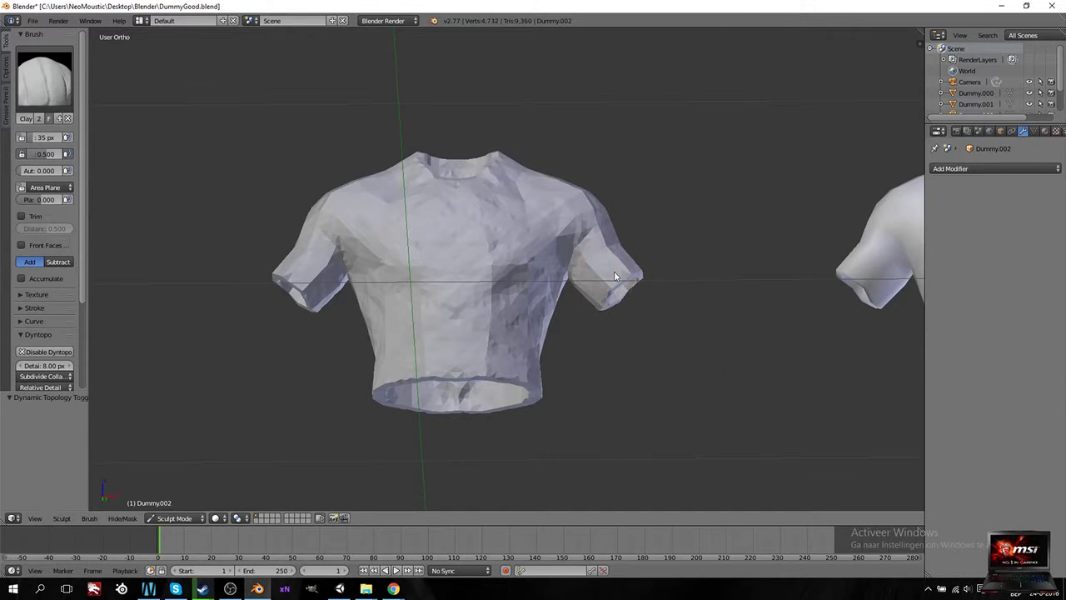
middle_drag(653, 313, 373, 282)
middle_drag(388, 328, 509, 350)
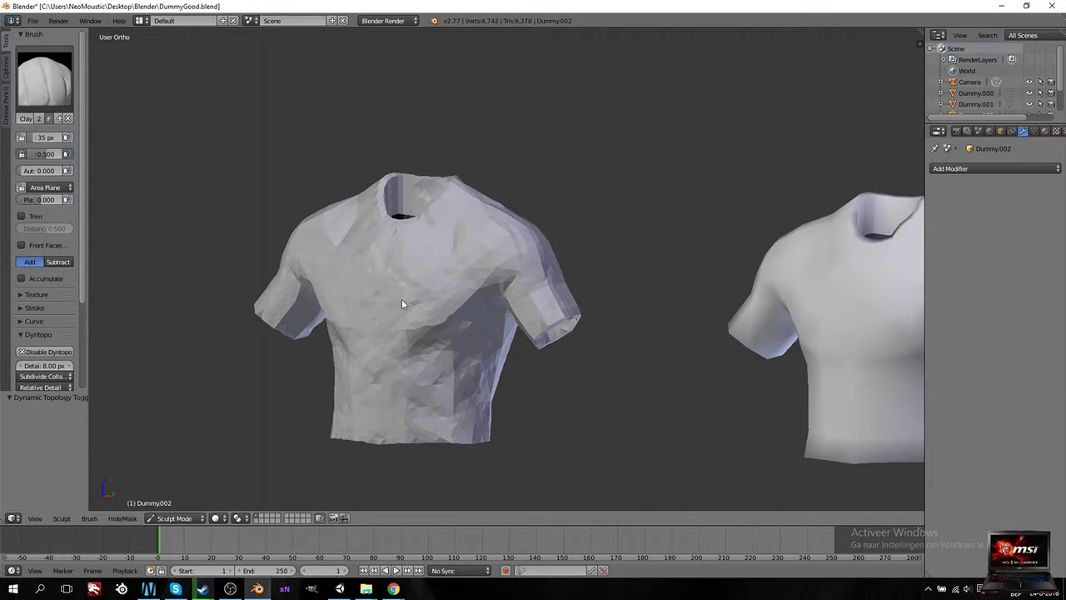
middle_drag(405, 302, 469, 314)
drag(475, 409, 490, 369)
mouse_move(479, 320)
mouse_down()
mouse_move(502, 363)
mouse_move(517, 323)
mouse_up()
mouse_move(427, 324)
mouse_down()
mouse_move(445, 344)
mouse_move(434, 339)
mouse_move(547, 352)
mouse_up()
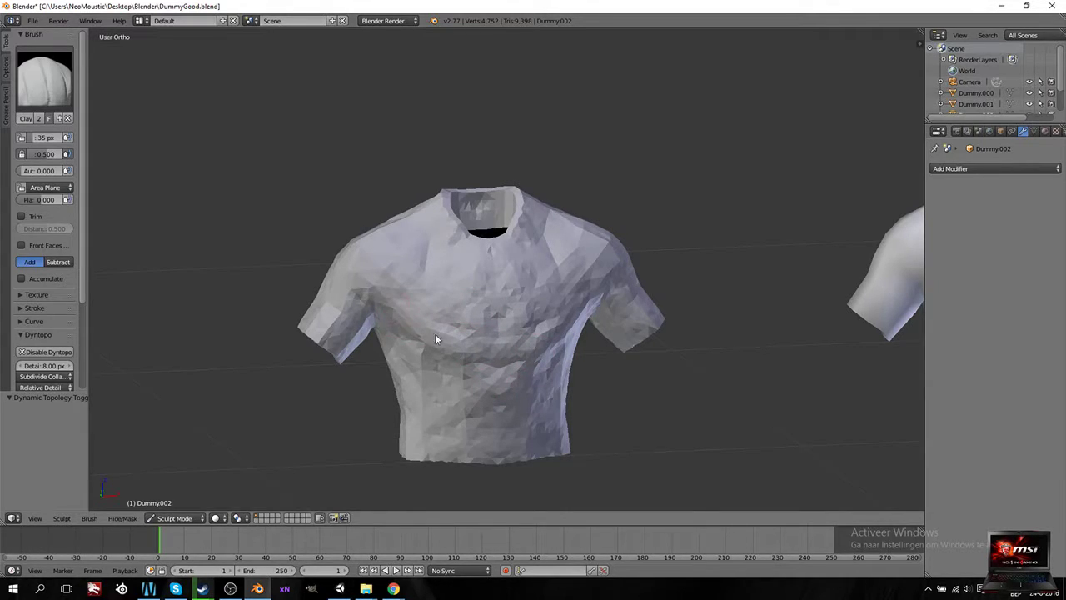
Step: Switch to the Smooth brush, enable Smooth Shading, and lower Strength to 0.220
click(44, 79)
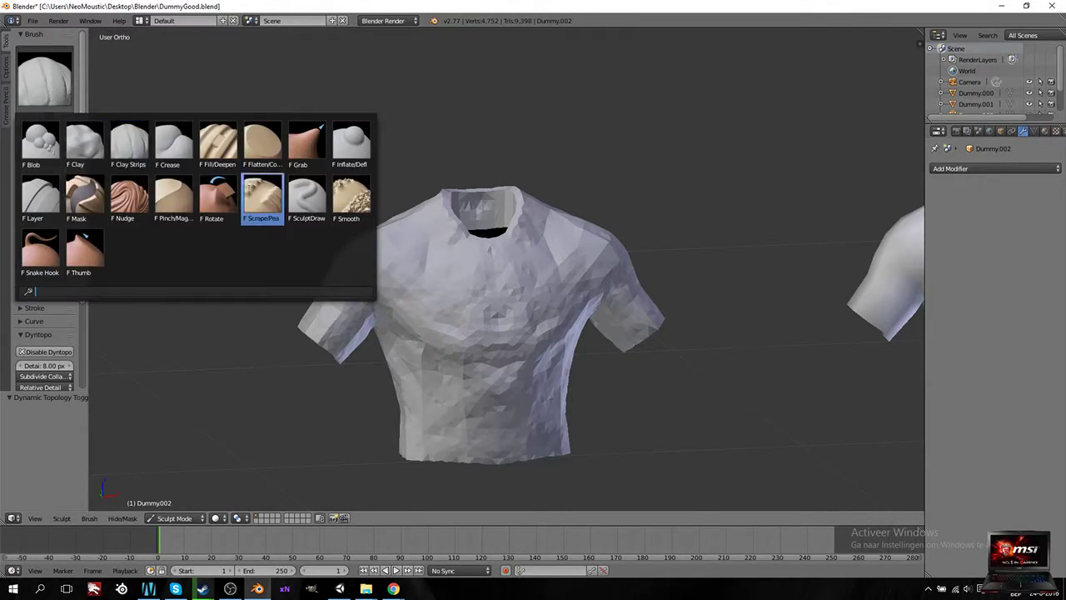
click(350, 198)
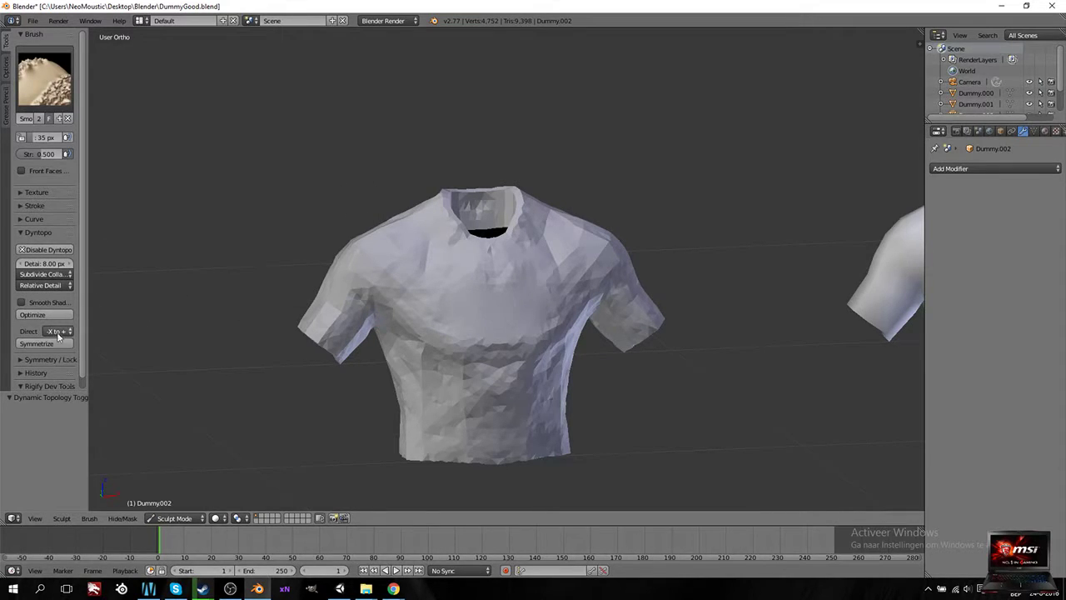
click(37, 303)
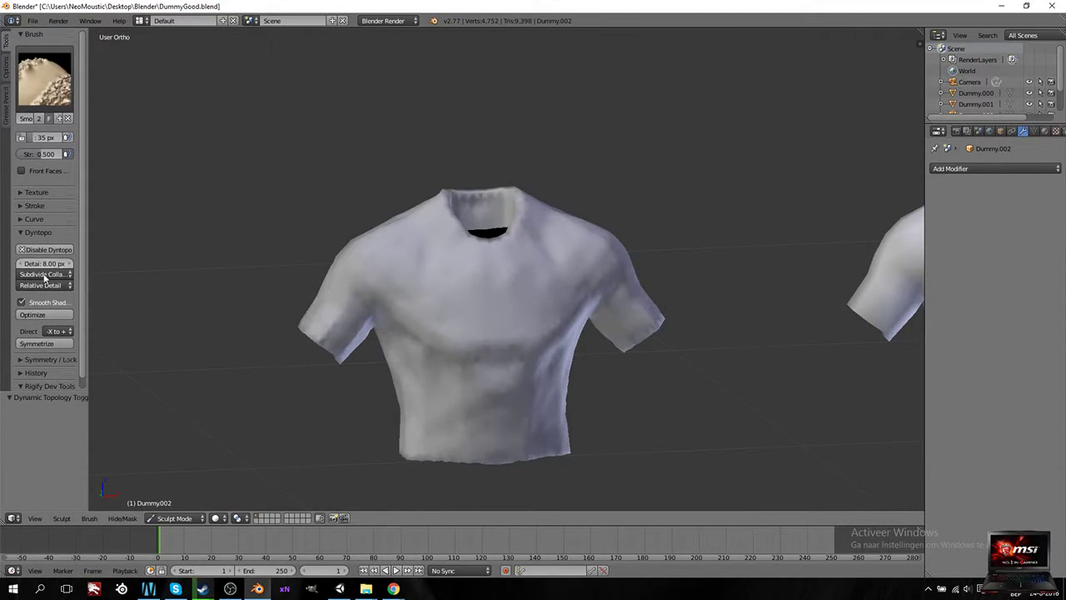
scroll(429, 367, up, 2)
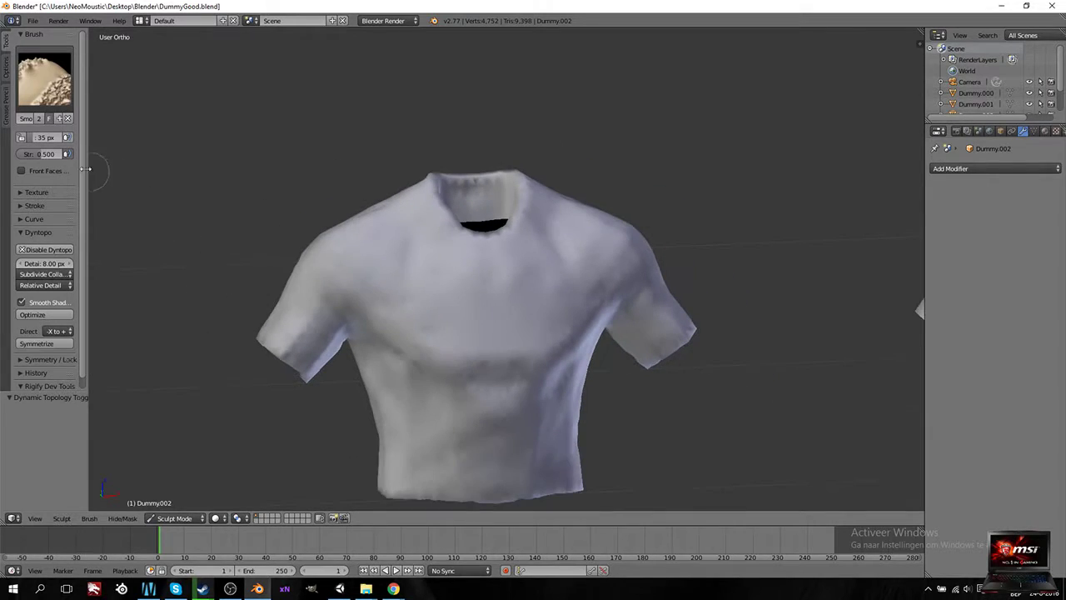
drag(46, 154, 30, 154)
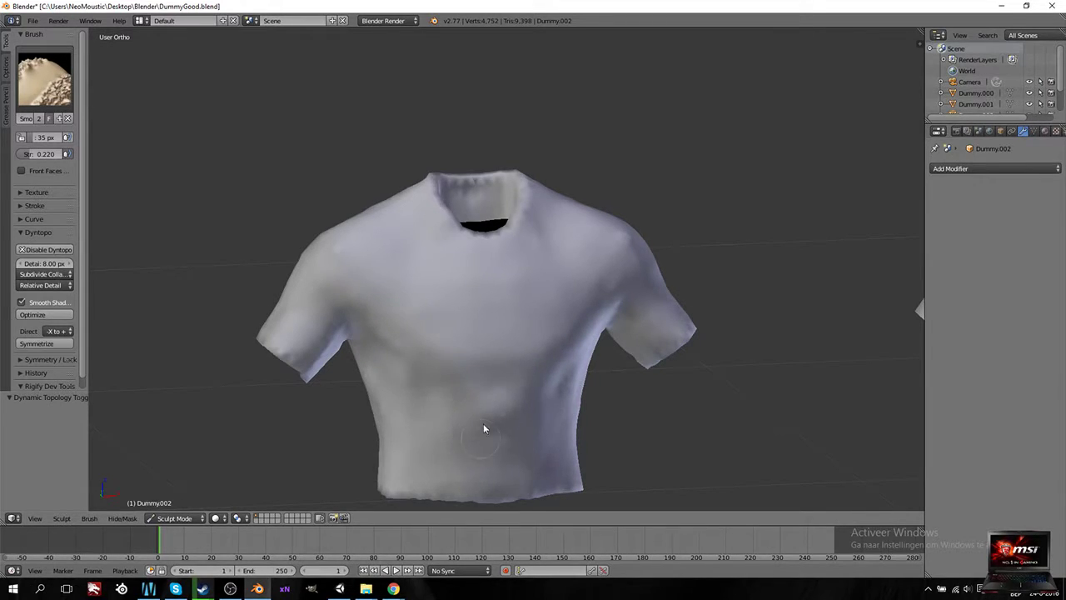
Step: Smooth out the clay roughness all around the shirt, ending in Front view
middle_drag(530, 429, 465, 308)
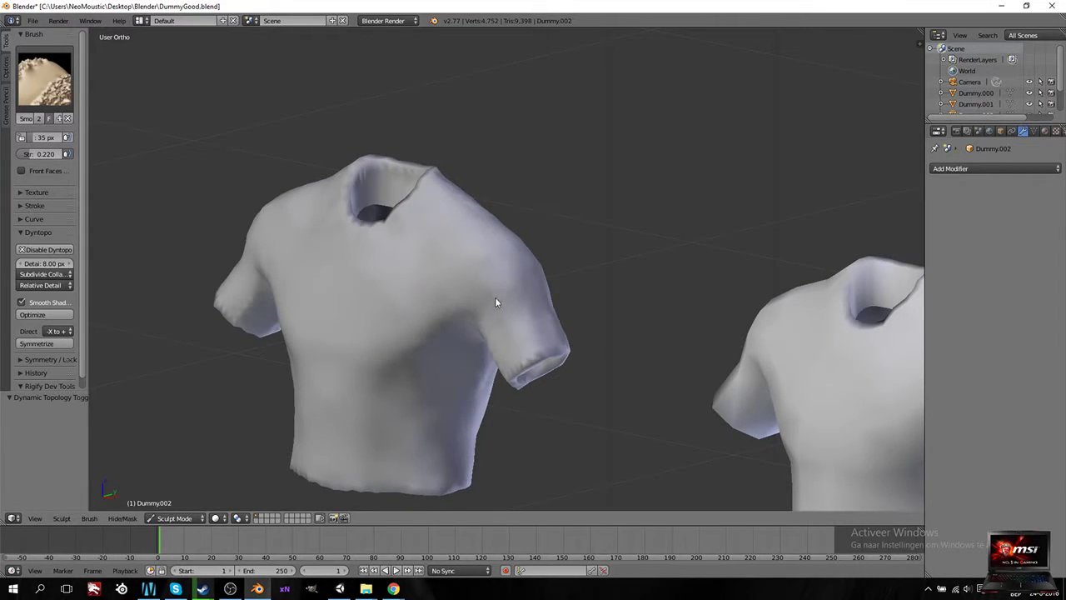
middle_drag(541, 300, 394, 276)
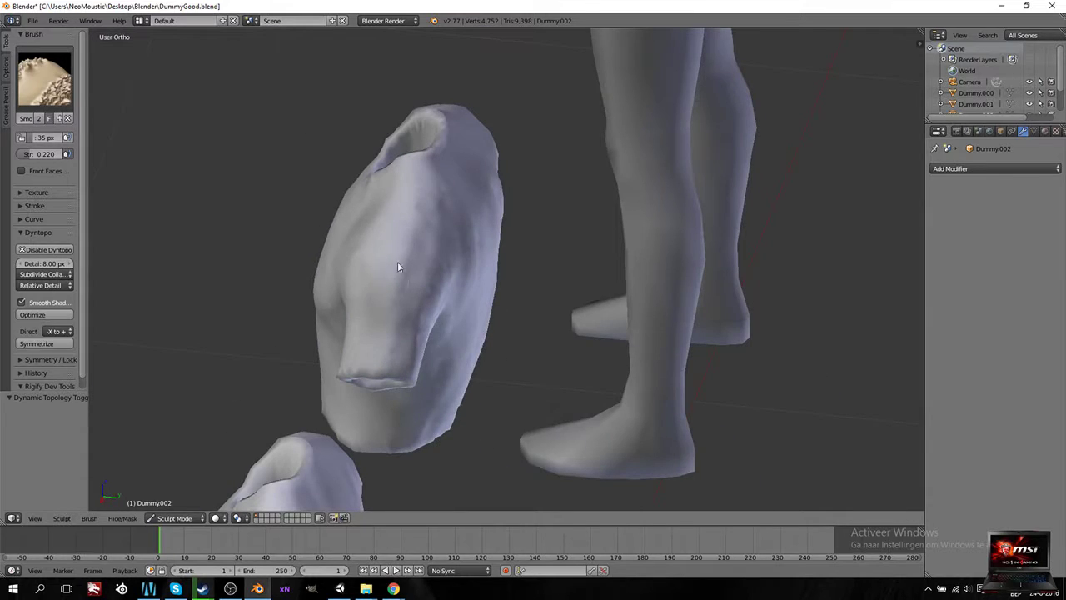
middle_drag(490, 281, 455, 300)
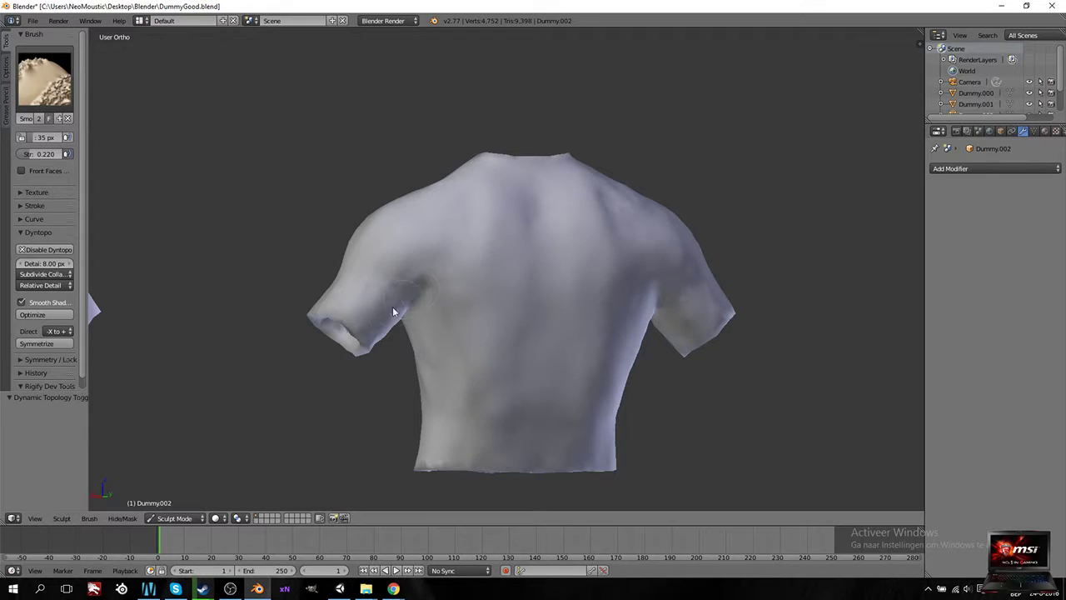
middle_drag(310, 310, 456, 327)
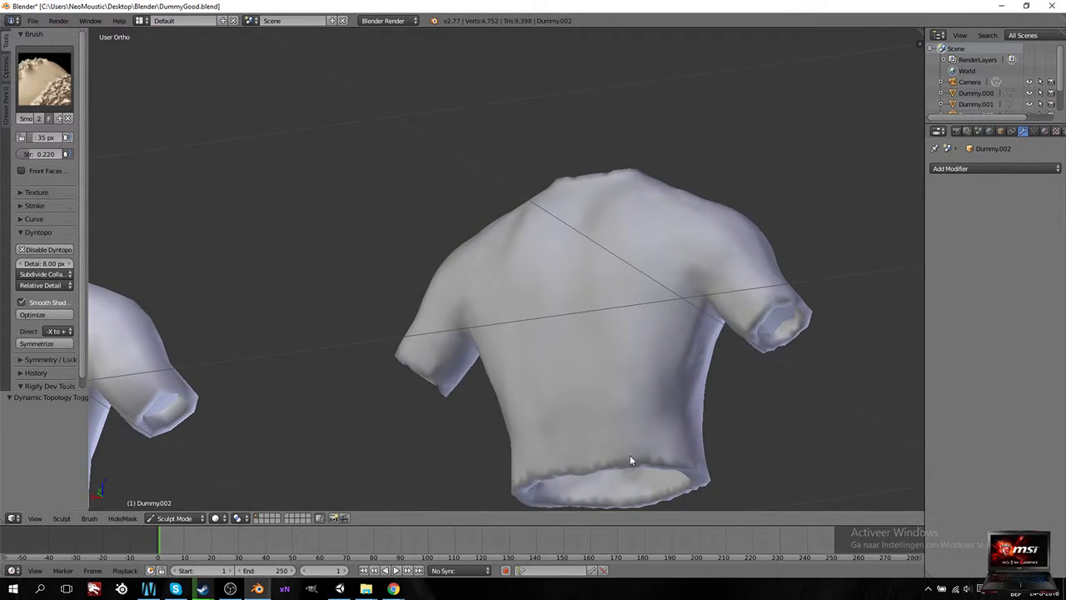
middle_drag(637, 457, 589, 386)
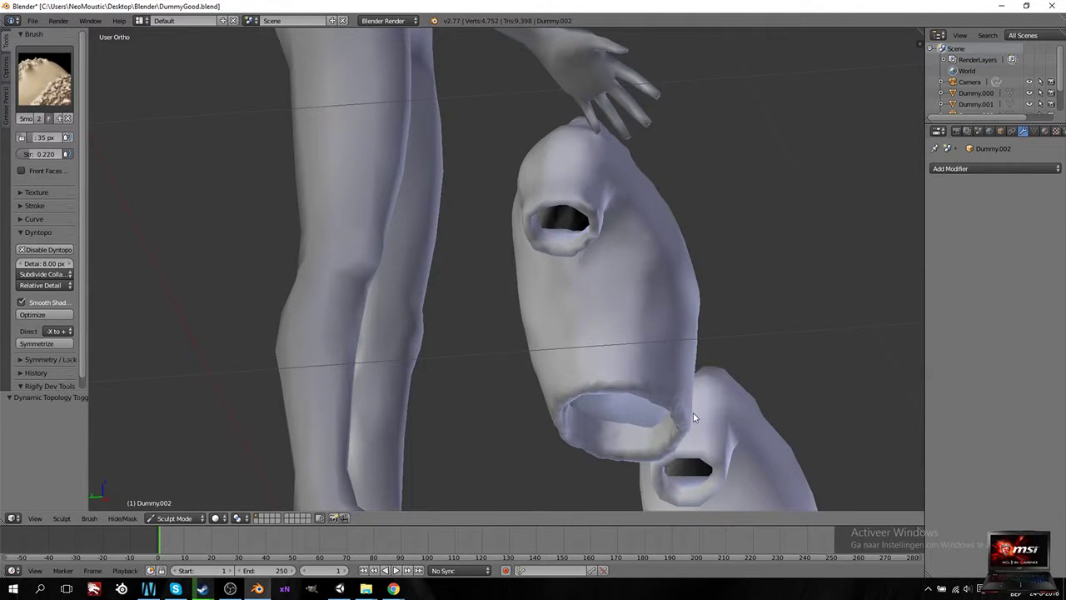
middle_drag(771, 435, 638, 442)
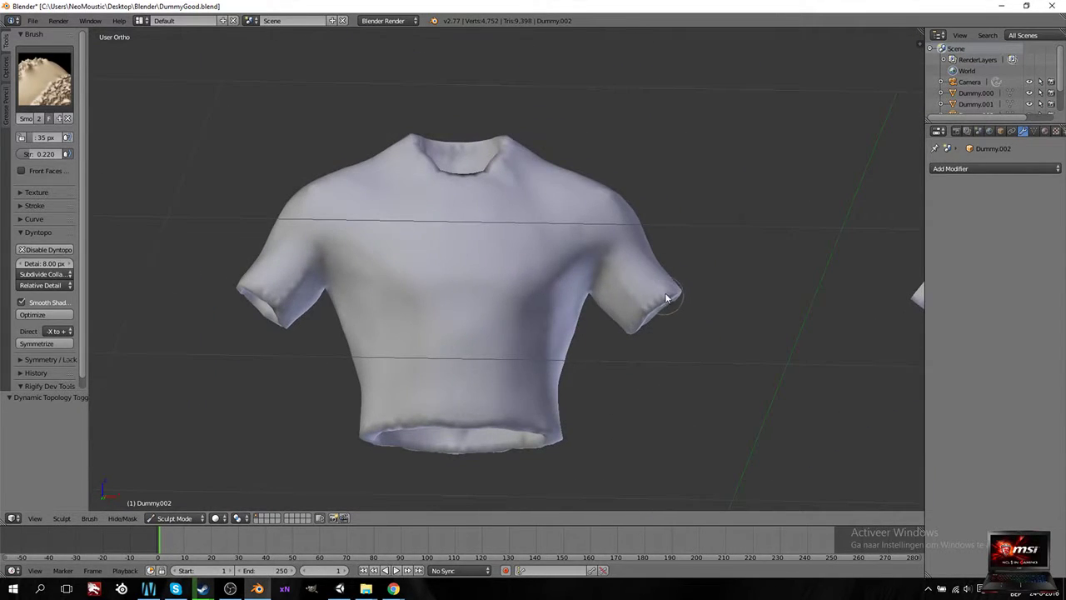
middle_drag(542, 238, 629, 250)
middle_drag(665, 294, 461, 195)
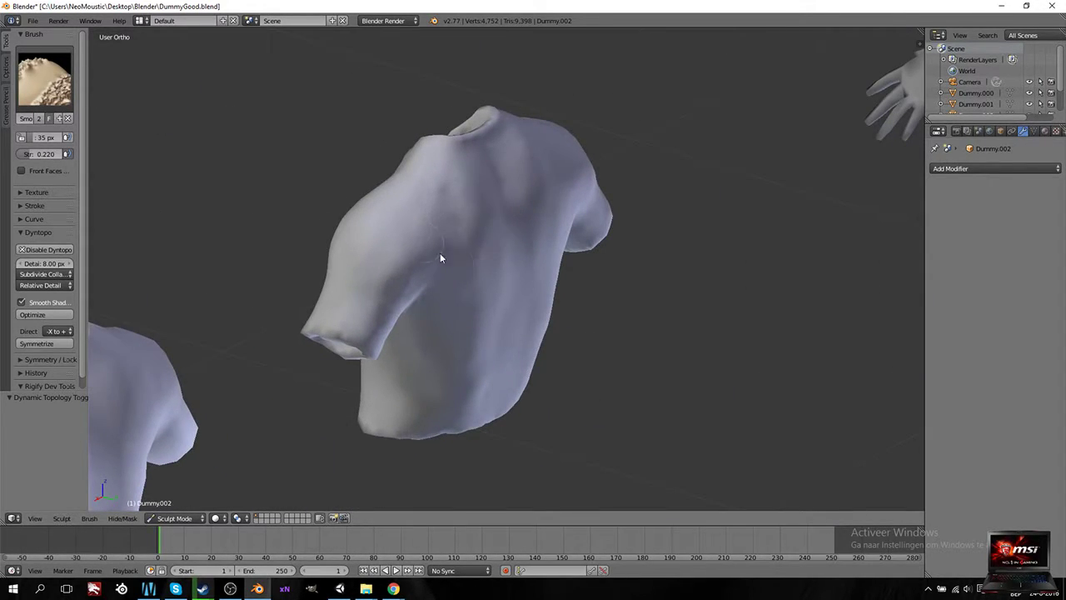
middle_drag(488, 409, 550, 289)
middle_drag(564, 202, 372, 296)
key(KP_1)
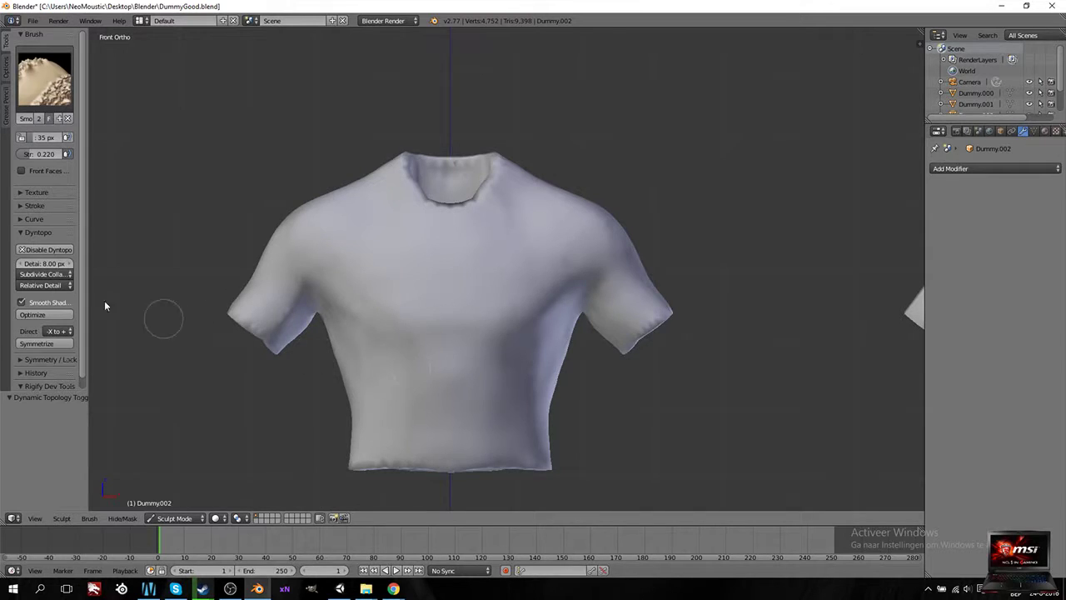
Step: Set Dyntopo Detail to 3 px and switch to the Inflate/Deflate brush
click(43, 263)
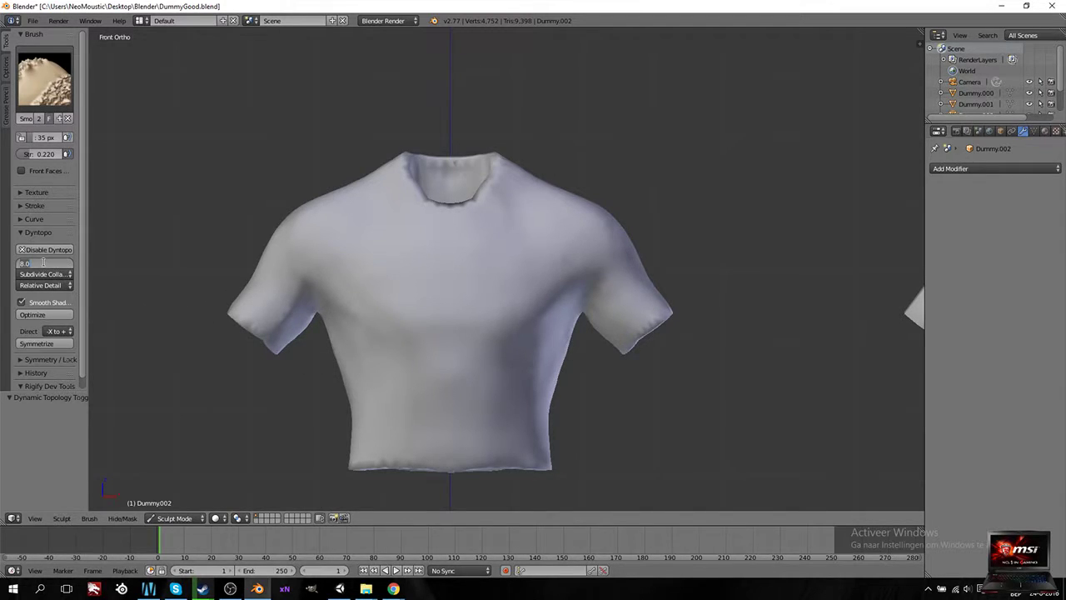
text(3)
key(Return)
click(44, 80)
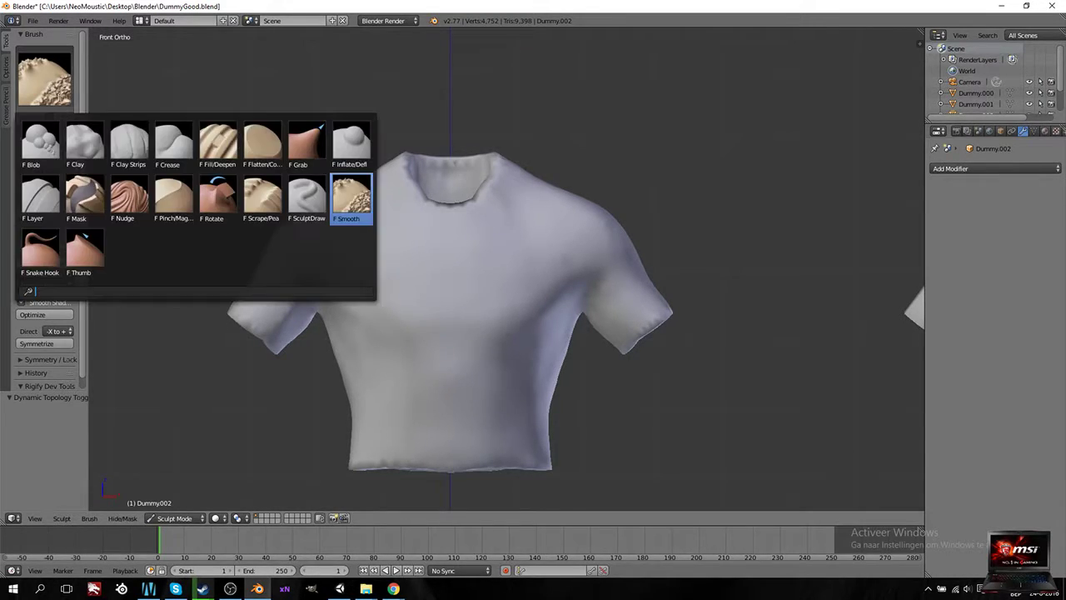
click(346, 143)
shift+scroll(449, 358, down, 3)
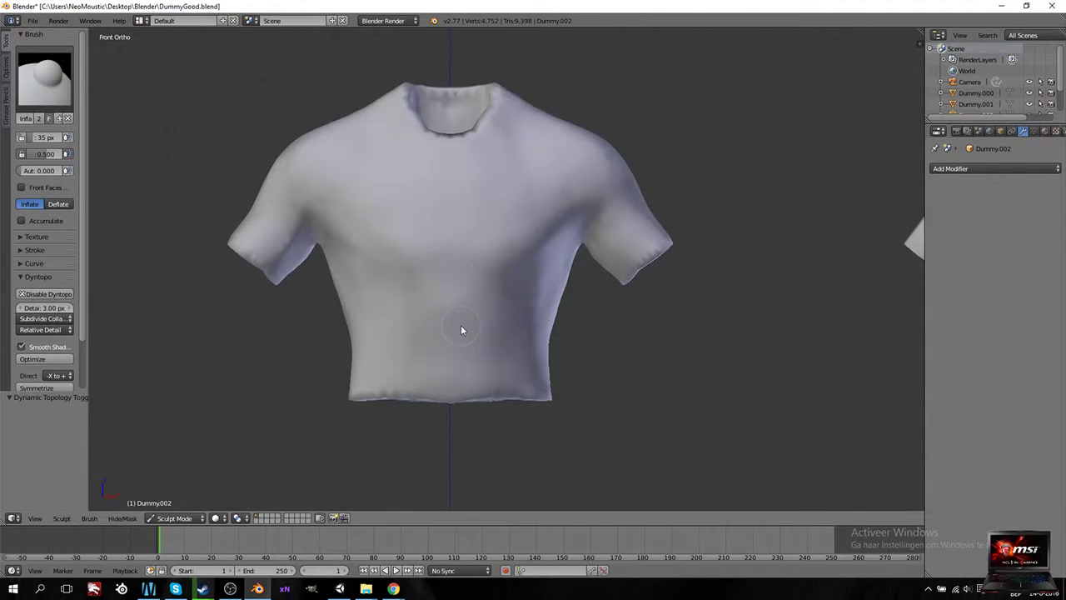
scroll(465, 326, up, 3)
shift+scroll(475, 329, down, 2)
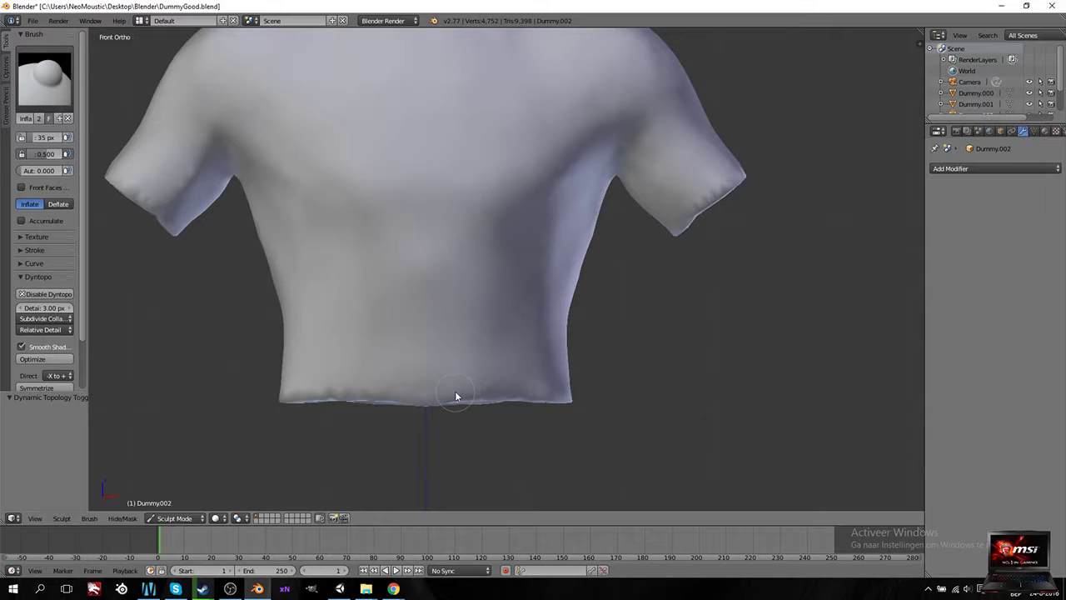
Step: Inflate folds and wrinkles along the shirt's lower front and hem
mouse_move(457, 392)
mouse_down()
mouse_move(500, 322)
mouse_move(482, 369)
mouse_move(512, 292)
mouse_up()
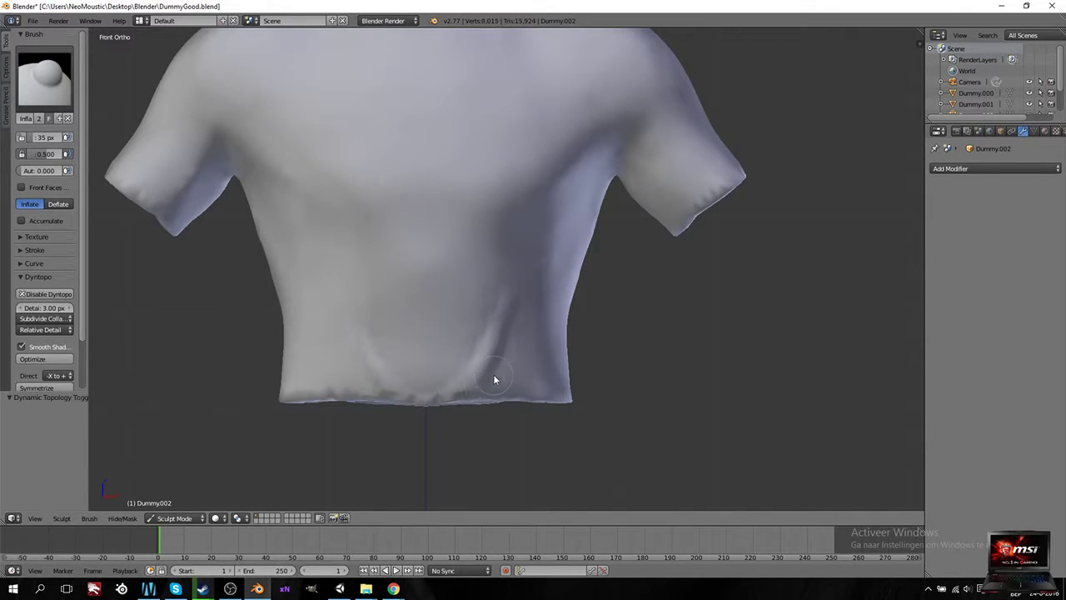
mouse_move(494, 380)
mouse_down()
mouse_move(450, 401)
mouse_move(468, 391)
mouse_move(448, 398)
mouse_move(460, 375)
mouse_move(455, 389)
mouse_move(464, 387)
mouse_move(445, 394)
mouse_move(439, 374)
mouse_move(434, 389)
mouse_move(426, 357)
mouse_move(429, 381)
mouse_move(439, 347)
mouse_move(447, 378)
mouse_move(448, 355)
mouse_move(428, 385)
mouse_move(464, 327)
mouse_up()
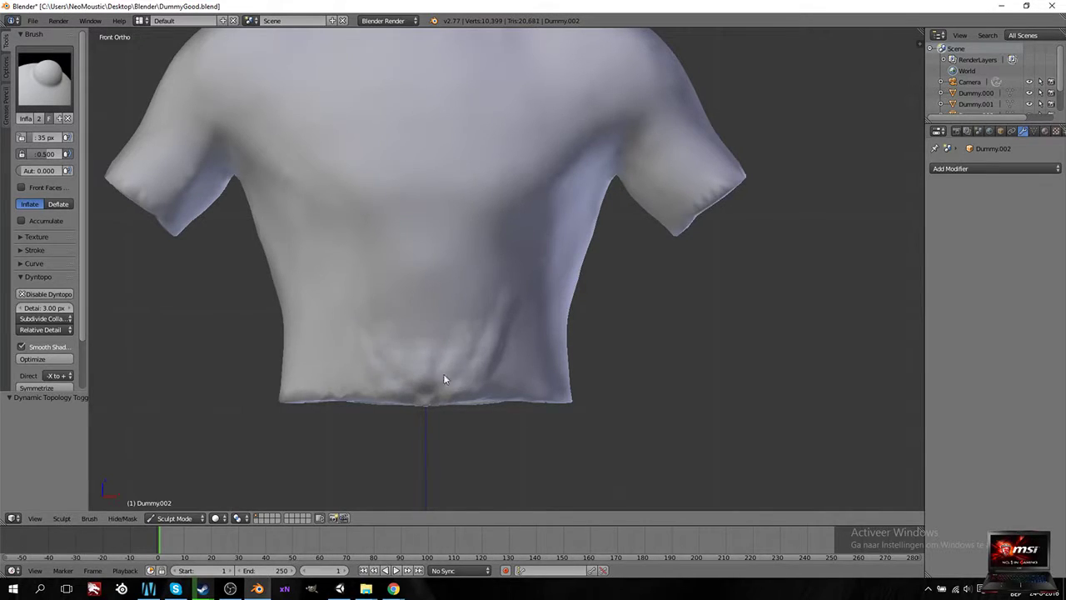
drag(431, 392, 428, 406)
drag(571, 370, 555, 381)
middle_drag(555, 381, 347, 393)
mouse_move(345, 364)
mouse_down()
mouse_move(314, 389)
mouse_move(334, 373)
mouse_move(348, 379)
mouse_move(338, 350)
mouse_move(349, 376)
mouse_move(340, 359)
mouse_move(348, 326)
mouse_move(351, 374)
mouse_up()
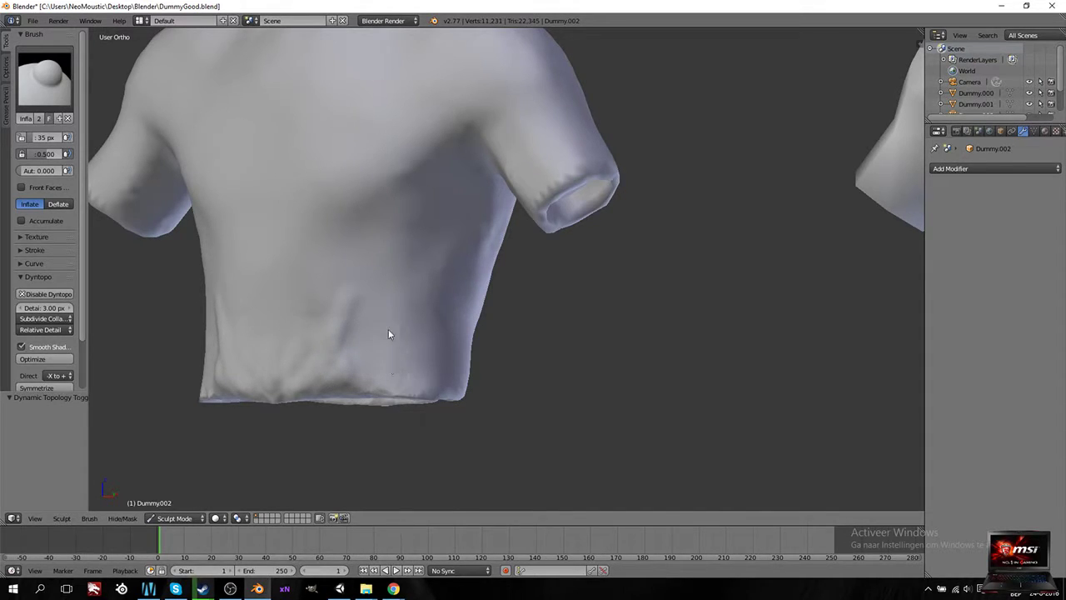
mouse_move(388, 328)
mouse_down()
mouse_move(393, 372)
mouse_move(417, 283)
mouse_move(406, 282)
mouse_move(392, 369)
mouse_move(378, 394)
mouse_move(395, 383)
mouse_up()
mouse_move(396, 384)
middle_down()
mouse_move(428, 369)
mouse_move(383, 383)
mouse_move(432, 390)
middle_up()
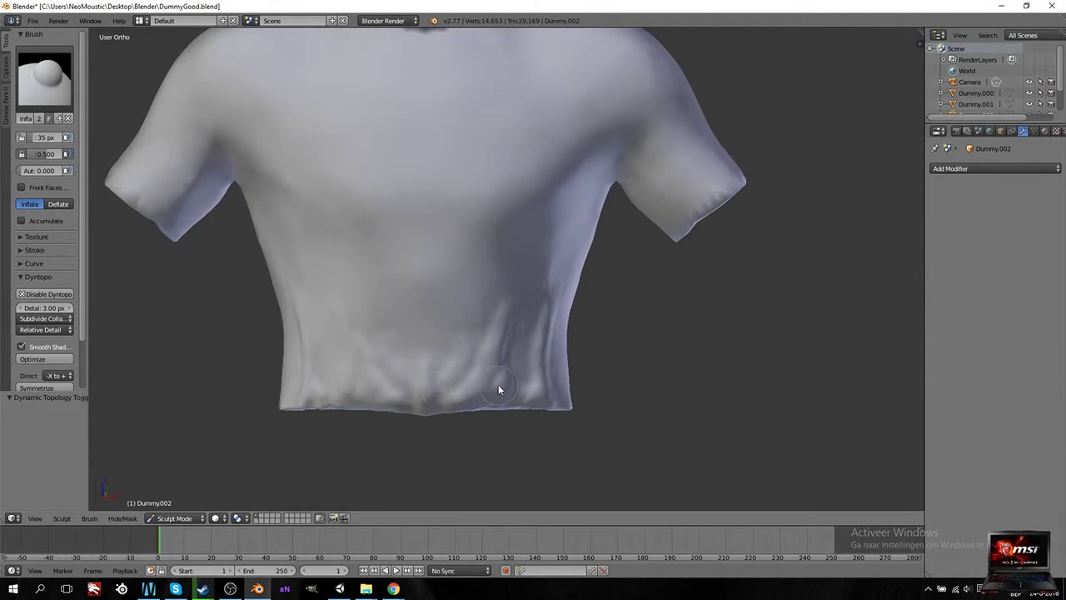
middle_drag(496, 387, 470, 386)
drag(429, 363, 442, 305)
Step: Sculpt folds across the chest, the side, the armpits and sleeves
drag(497, 169, 421, 233)
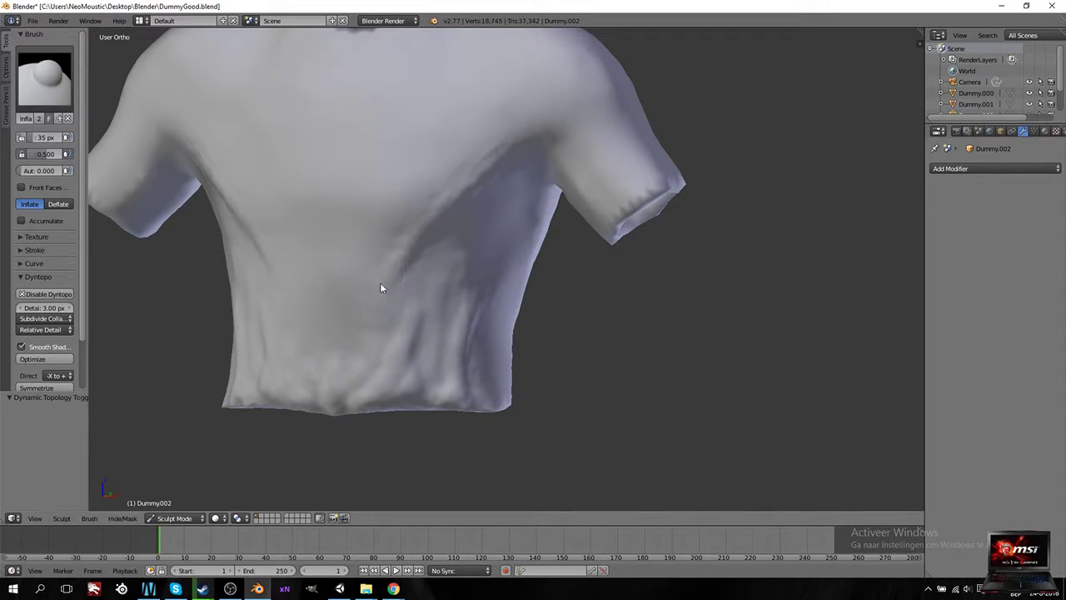
drag(373, 303, 466, 170)
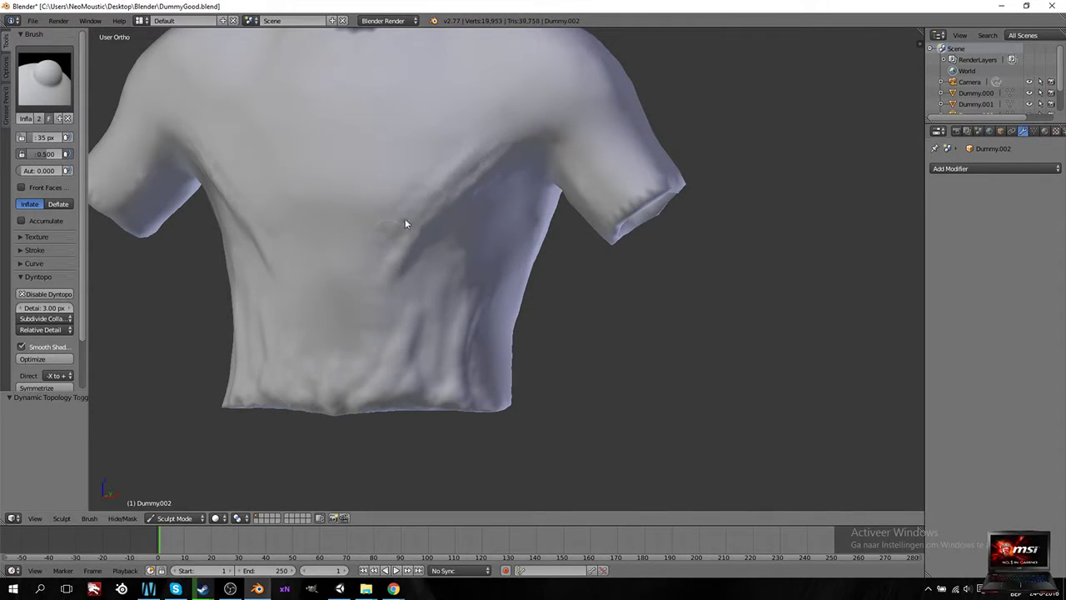
mouse_move(380, 274)
middle_down()
mouse_move(442, 281)
mouse_move(521, 238)
middle_up()
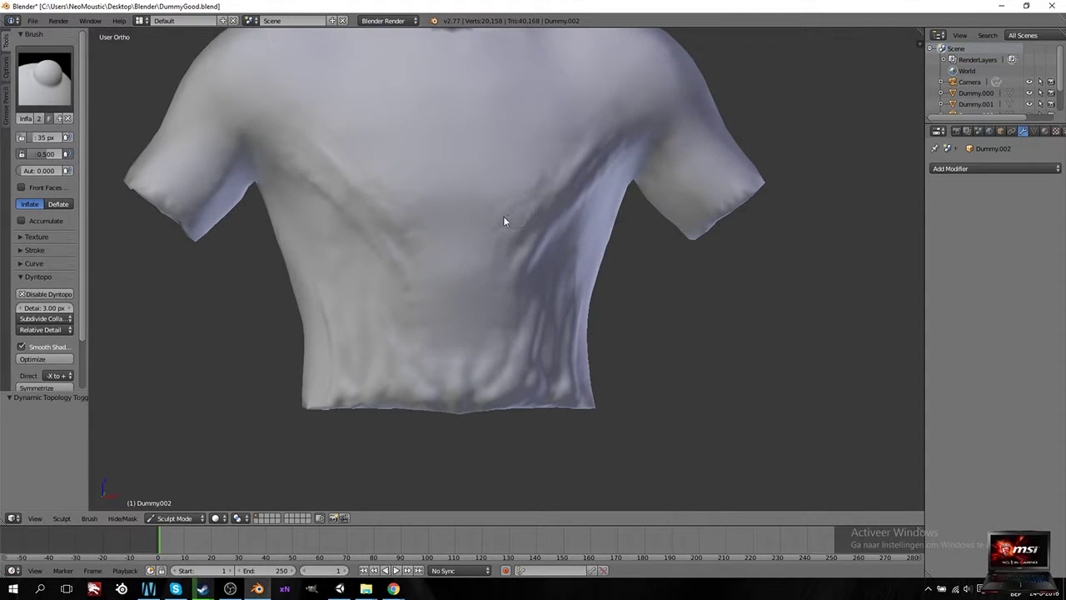
drag(465, 225, 530, 206)
middle_drag(521, 254, 488, 249)
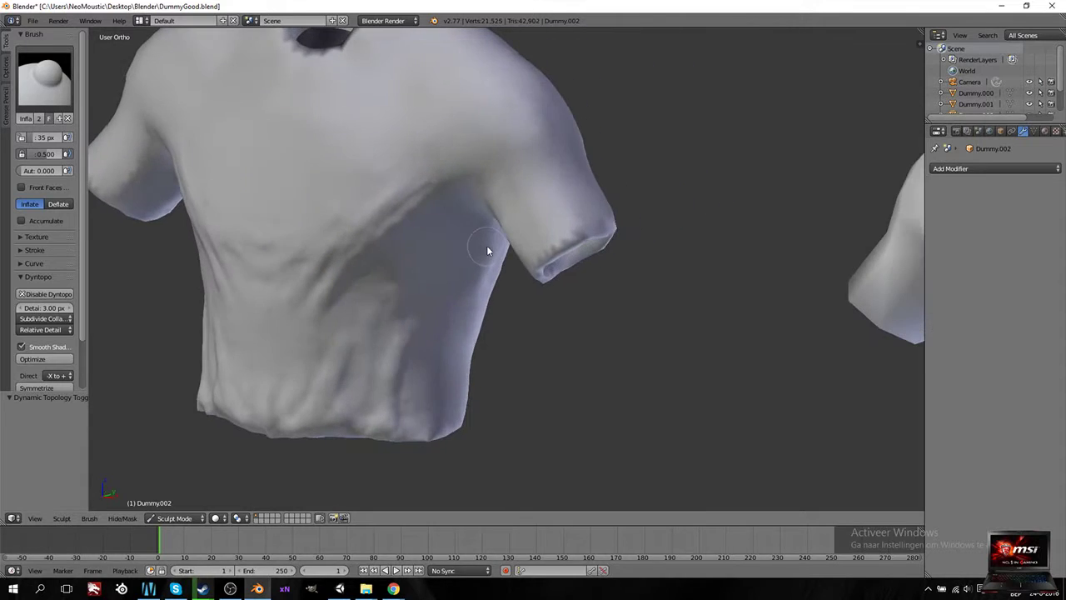
drag(488, 250, 389, 239)
drag(369, 291, 409, 258)
mouse_move(409, 257)
middle_down()
mouse_move(439, 274)
mouse_move(355, 172)
middle_up()
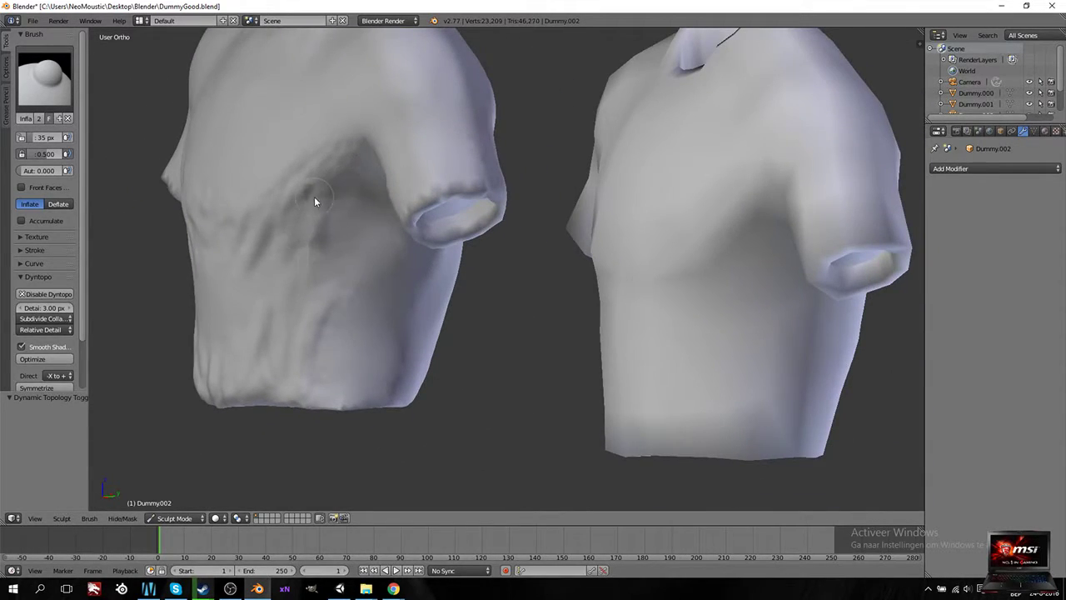
drag(353, 223, 362, 160)
middle_drag(383, 278, 430, 297)
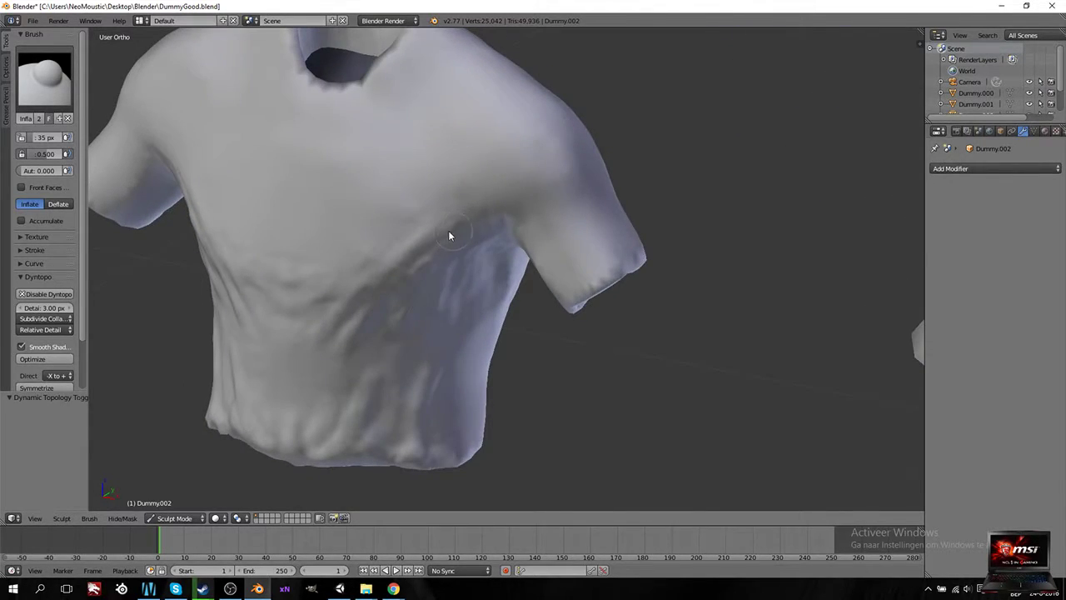
drag(391, 271, 344, 298)
mouse_move(458, 222)
mouse_down()
mouse_move(493, 209)
mouse_move(489, 221)
mouse_move(513, 213)
mouse_move(558, 285)
mouse_move(535, 245)
mouse_move(569, 254)
mouse_up()
Step: Reshape the sleeve cuffs and add folds along the sleeves with the Inflate brush
mouse_move(602, 277)
middle_down()
mouse_move(545, 274)
mouse_move(419, 238)
middle_up()
mouse_move(419, 239)
mouse_down()
mouse_move(398, 285)
mouse_move(391, 237)
mouse_move(404, 289)
mouse_move(411, 283)
mouse_move(397, 288)
mouse_move(441, 238)
mouse_up()
middle_drag(432, 207, 415, 245)
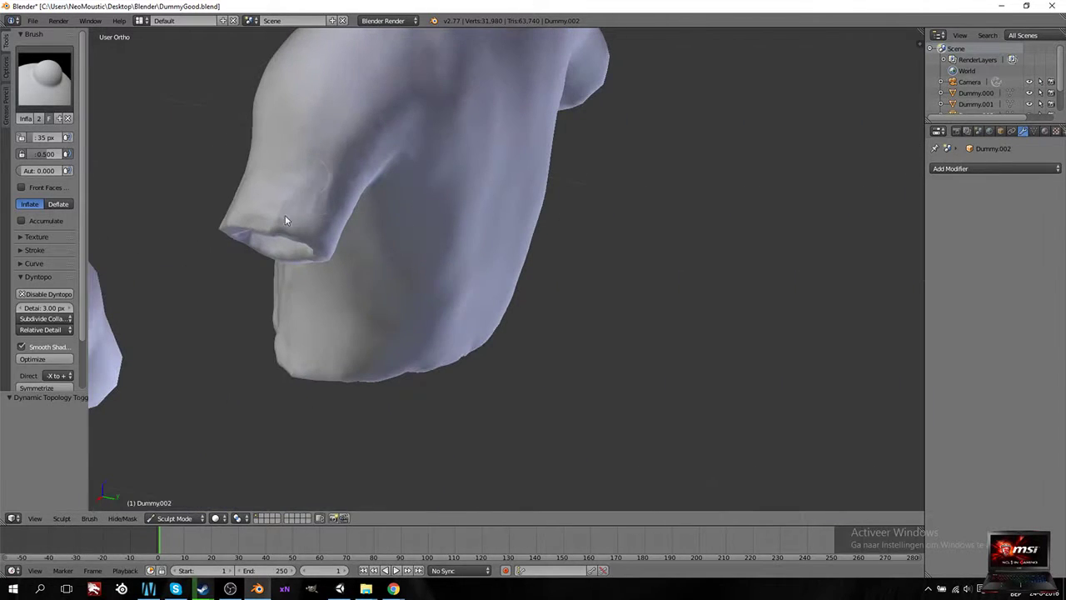
drag(280, 234, 340, 208)
scroll(339, 204, down, 3)
middle_drag(339, 202, 427, 192)
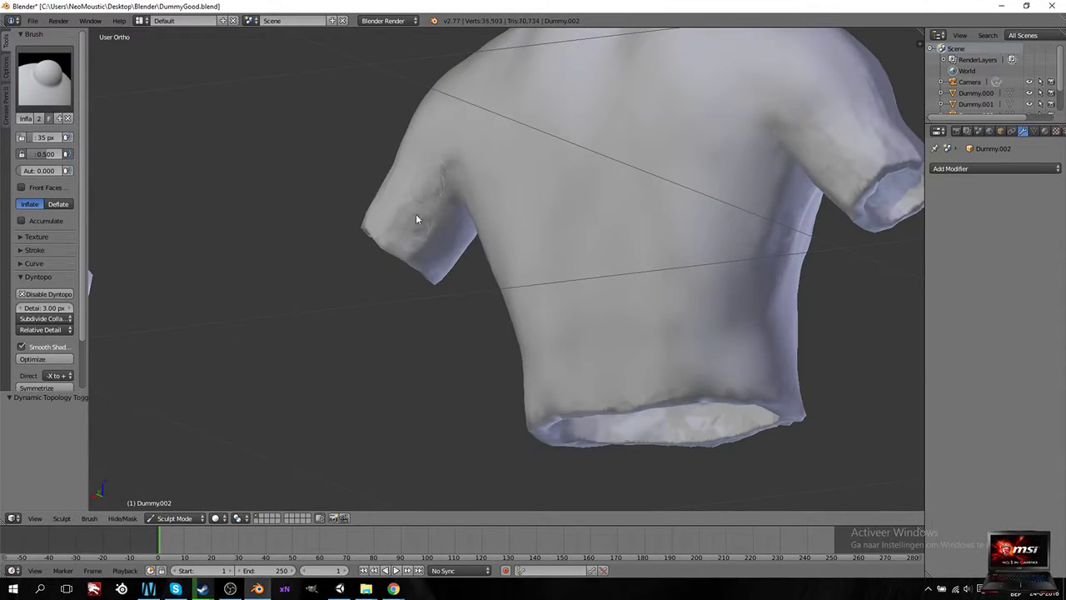
mouse_move(422, 200)
mouse_down()
mouse_move(443, 178)
mouse_move(436, 277)
mouse_move(459, 217)
mouse_move(410, 262)
mouse_move(445, 214)
mouse_move(440, 269)
mouse_move(402, 227)
mouse_up()
mouse_move(402, 226)
middle_down()
mouse_move(441, 238)
mouse_move(465, 187)
mouse_move(500, 312)
middle_up()
Step: Inflate wrinkled folds along the back hem and the shirt's left side
drag(497, 414, 440, 309)
mouse_move(440, 309)
middle_down()
mouse_move(478, 376)
mouse_move(542, 353)
middle_up()
mouse_move(542, 352)
mouse_down()
mouse_move(547, 407)
mouse_move(542, 378)
mouse_move(564, 409)
mouse_move(557, 398)
mouse_move(578, 397)
mouse_move(580, 382)
mouse_move(579, 403)
mouse_move(591, 333)
mouse_move(583, 414)
mouse_up()
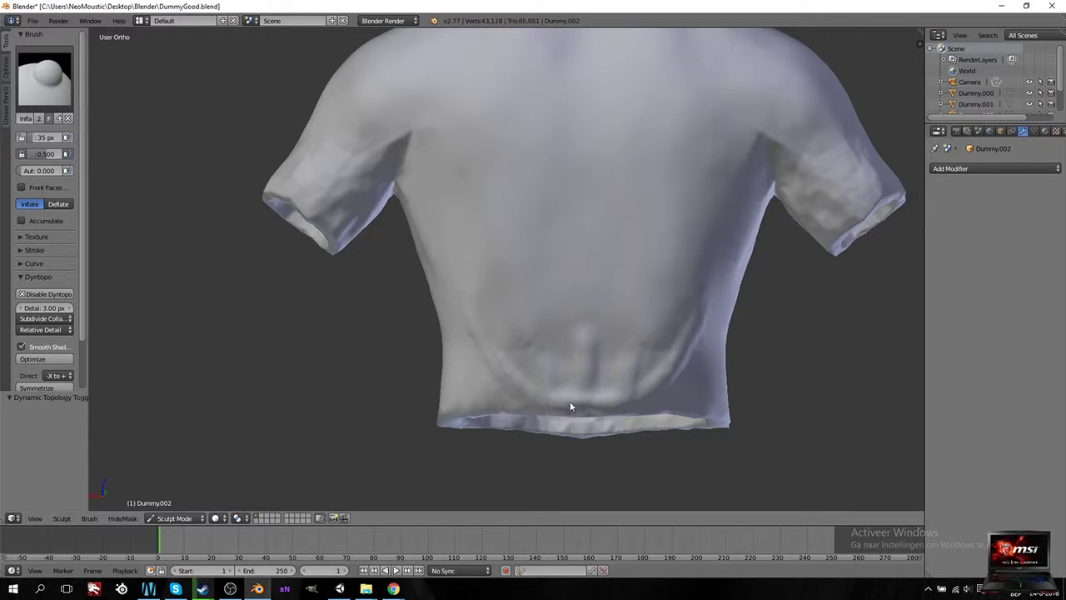
mouse_move(566, 403)
mouse_down()
mouse_move(583, 336)
mouse_move(589, 397)
mouse_up()
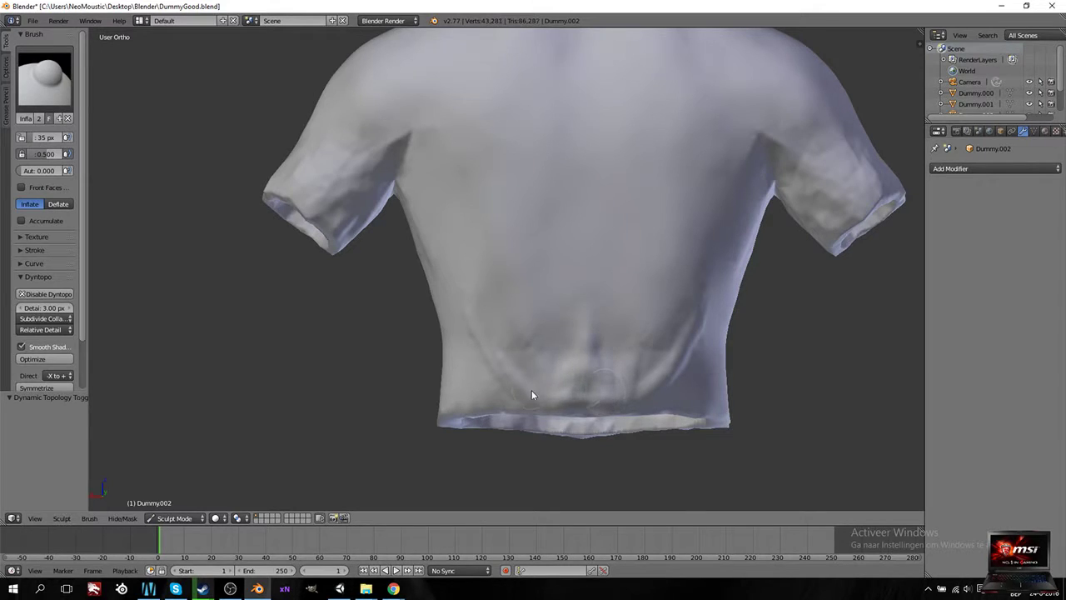
middle_drag(478, 319, 552, 386)
mouse_move(552, 385)
mouse_down()
mouse_move(466, 397)
mouse_move(474, 404)
mouse_move(462, 383)
mouse_move(464, 399)
mouse_up()
middle_drag(464, 399, 485, 393)
mouse_move(374, 349)
mouse_down()
mouse_move(386, 406)
mouse_move(378, 338)
mouse_move(376, 400)
mouse_move(367, 312)
mouse_move(387, 398)
mouse_move(380, 320)
mouse_up()
Step: Inflate folds into the shirt's hem and down its sides
middle_drag(389, 375, 374, 369)
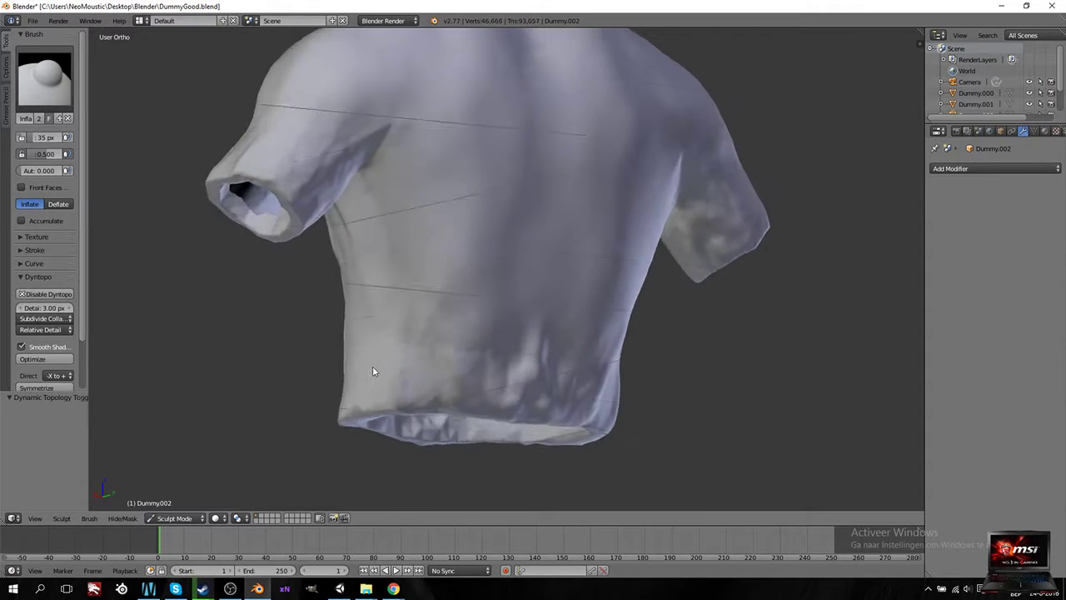
mouse_move(374, 369)
mouse_down()
mouse_move(420, 405)
mouse_move(393, 403)
mouse_move(388, 388)
mouse_up()
mouse_move(388, 387)
middle_down()
mouse_move(433, 381)
mouse_move(404, 385)
middle_up()
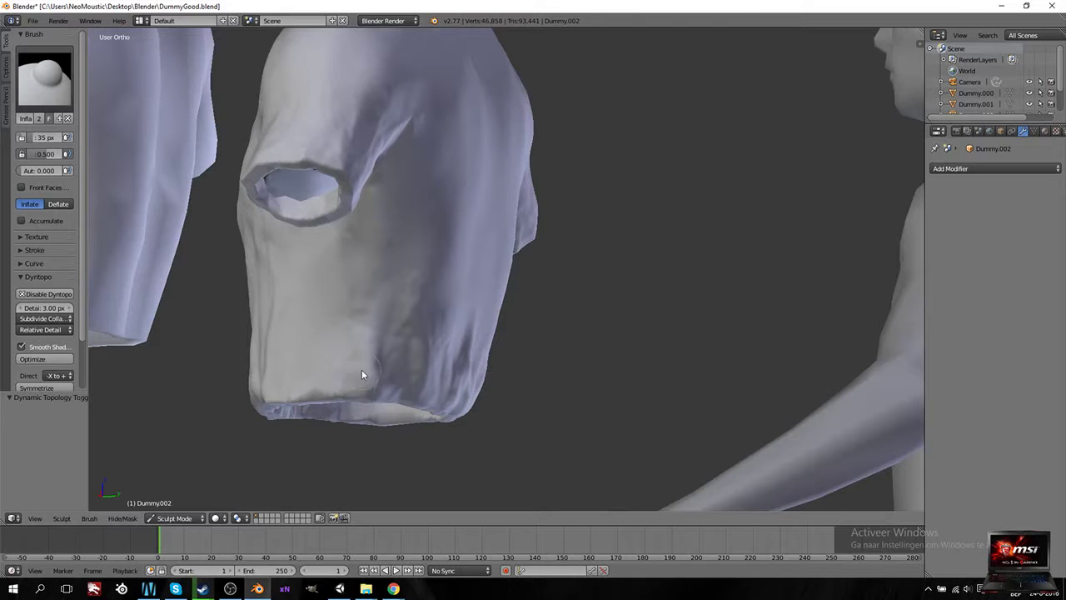
drag(362, 371, 359, 388)
drag(362, 349, 362, 397)
mouse_move(362, 397)
middle_down()
mouse_move(371, 381)
mouse_move(445, 397)
middle_up()
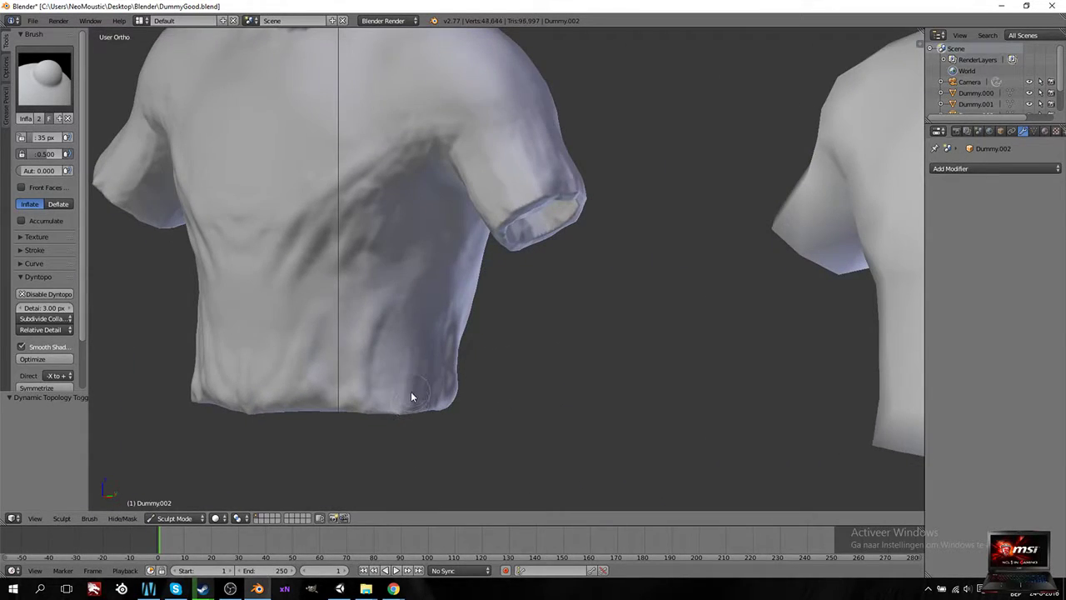
mouse_move(411, 398)
mouse_down()
mouse_move(414, 322)
mouse_move(393, 417)
mouse_up()
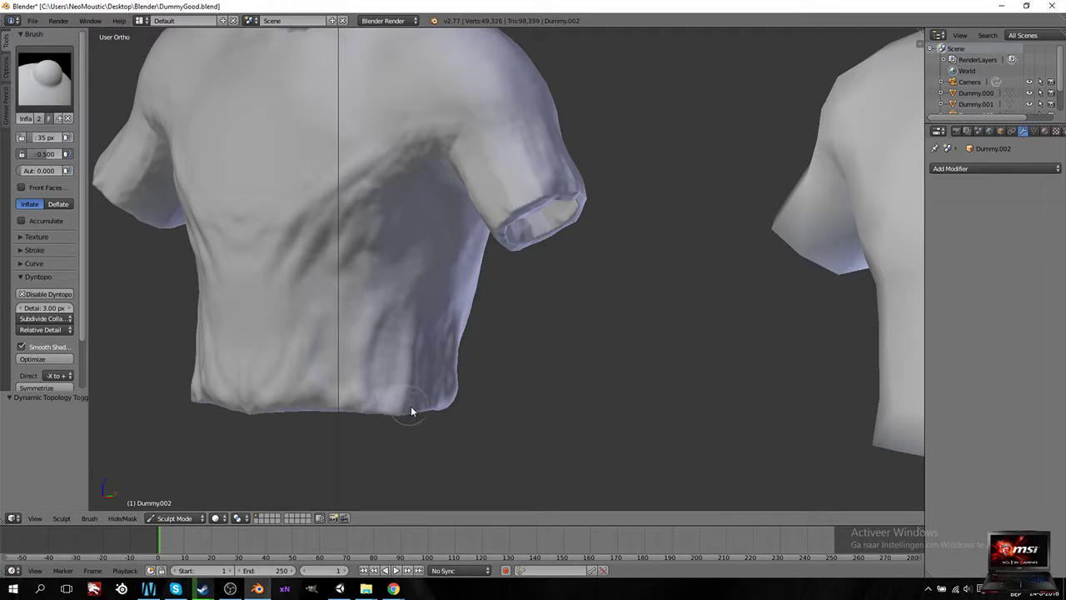
middle_drag(412, 409, 394, 403)
drag(359, 394, 377, 401)
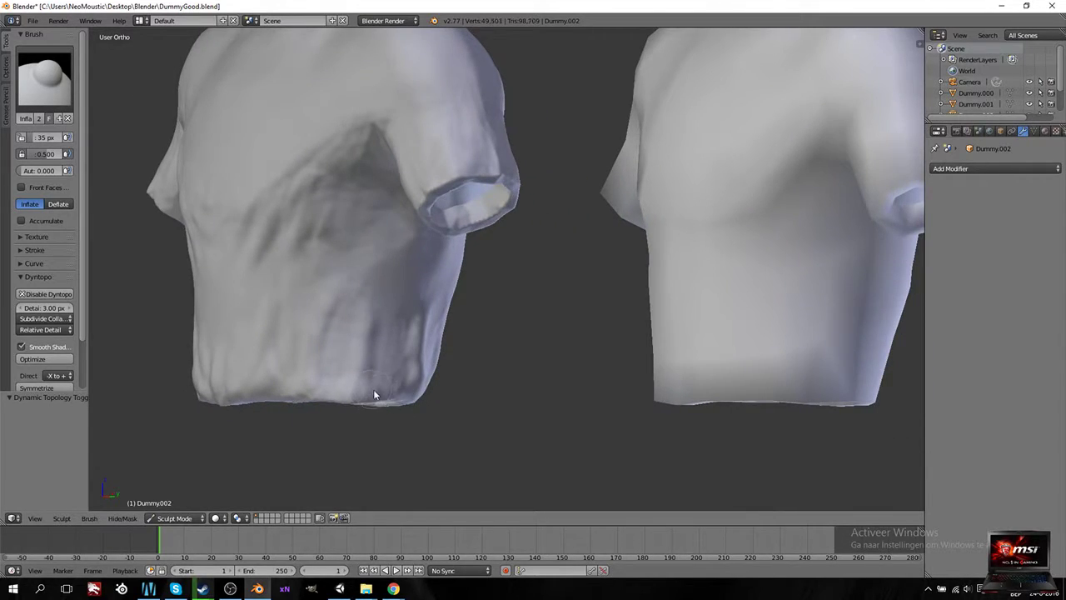
Step: Sculpt folds running up the front and short wrinkles across the chest and lower front
drag(371, 295, 336, 399)
drag(373, 337, 383, 265)
mouse_move(383, 265)
middle_down()
mouse_move(395, 231)
mouse_move(479, 163)
middle_up()
middle_drag(472, 208, 381, 280)
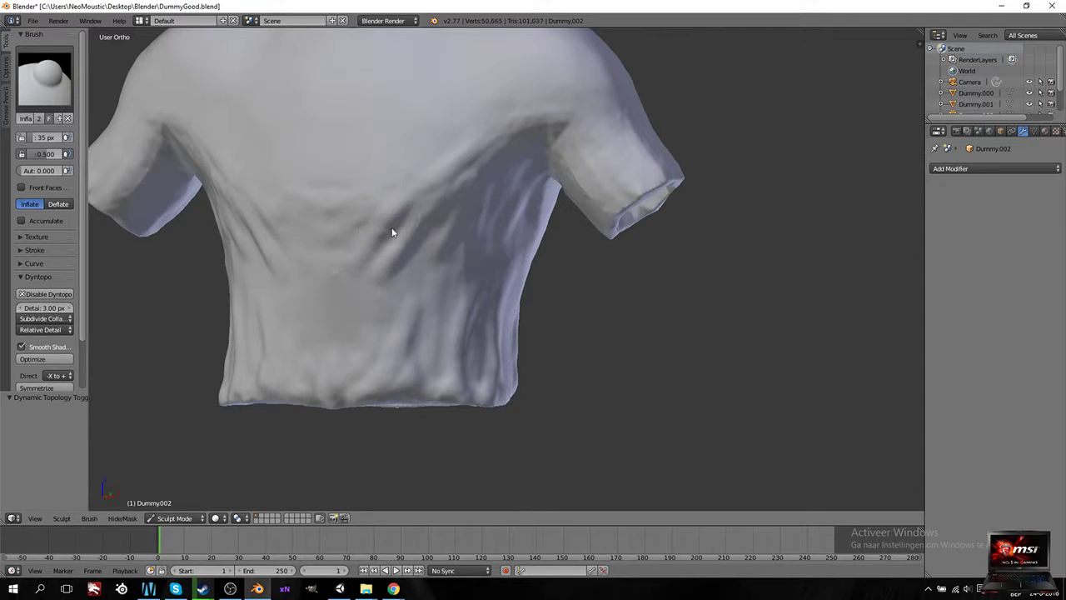
drag(390, 233, 450, 167)
drag(430, 215, 404, 248)
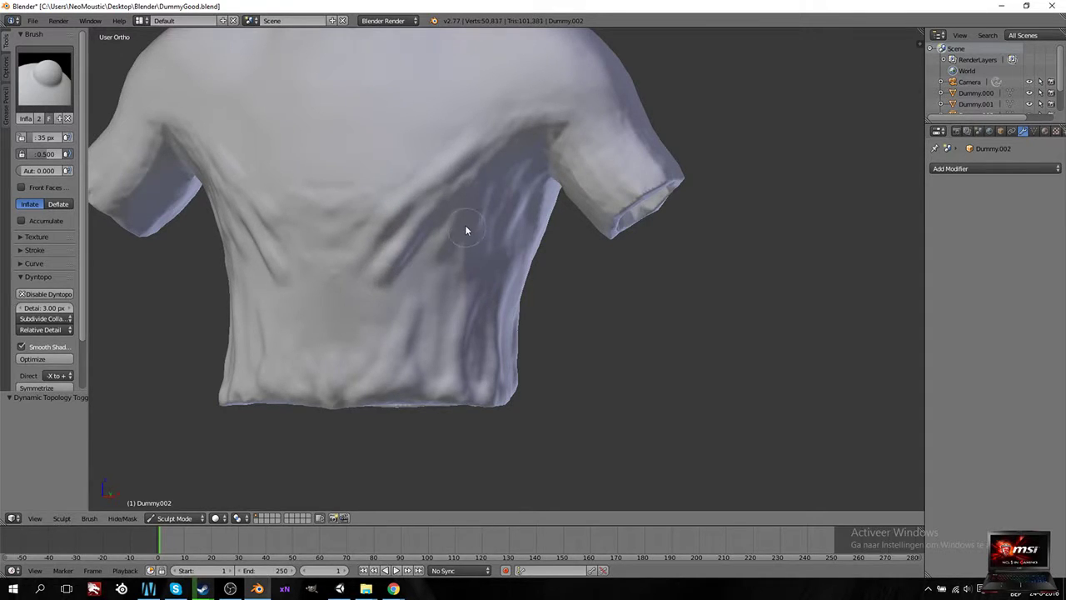
drag(465, 227, 454, 241)
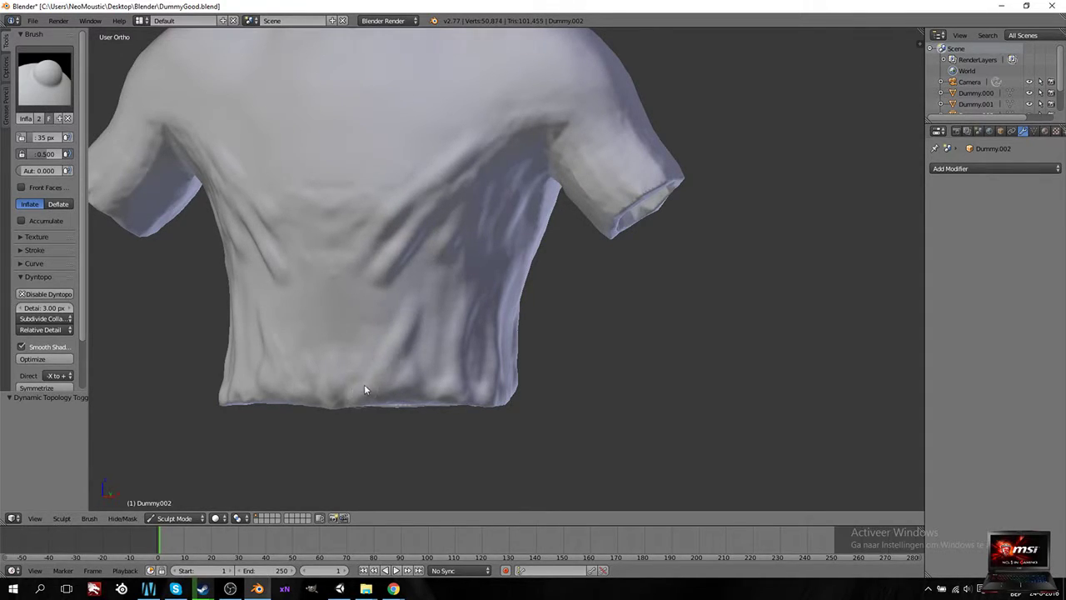
drag(390, 386, 422, 378)
scroll(456, 372, down, 4)
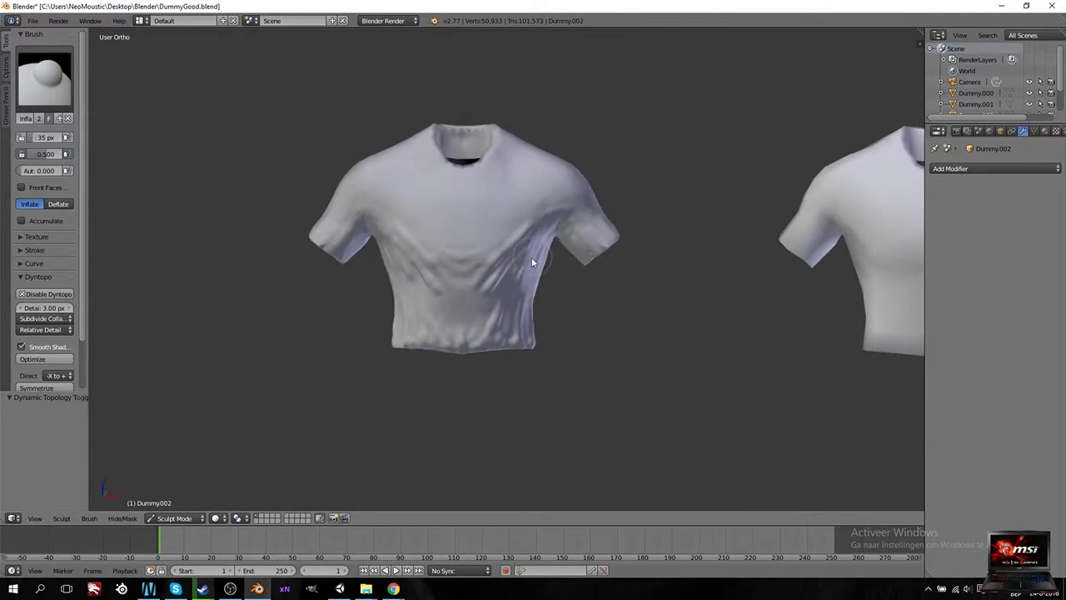
middle_drag(529, 257, 466, 247)
scroll(422, 200, up, 2)
Step: Add more chest and collar folds, a fold down the sleeve, and one on the front, reaching 60,240 vertices
drag(394, 230, 460, 186)
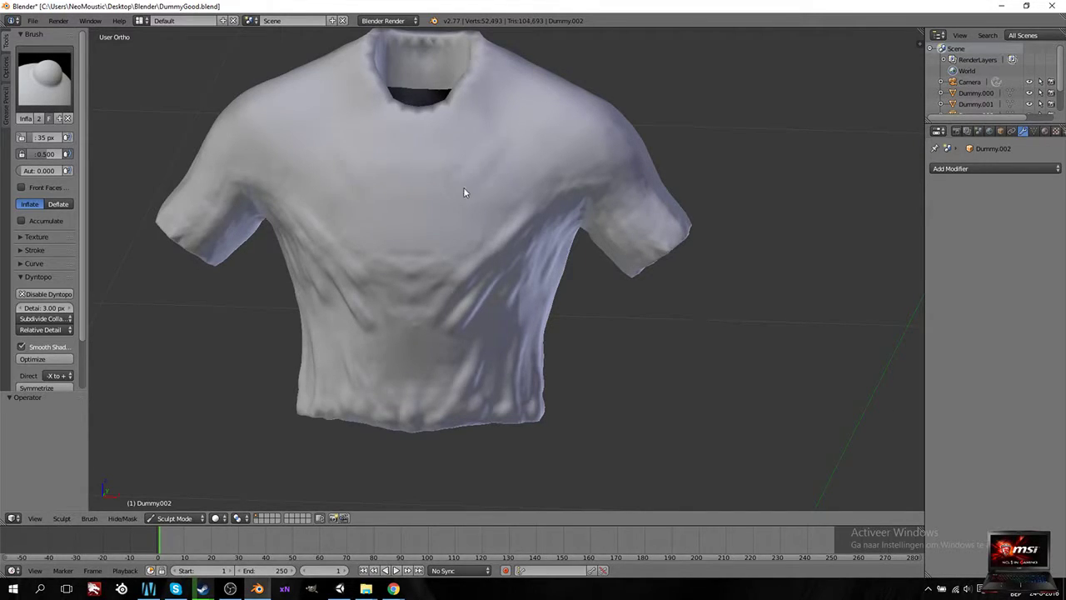
mouse_move(450, 242)
mouse_down()
mouse_move(488, 226)
mouse_move(419, 226)
mouse_move(492, 177)
mouse_move(554, 175)
mouse_up()
middle_drag(554, 175, 473, 224)
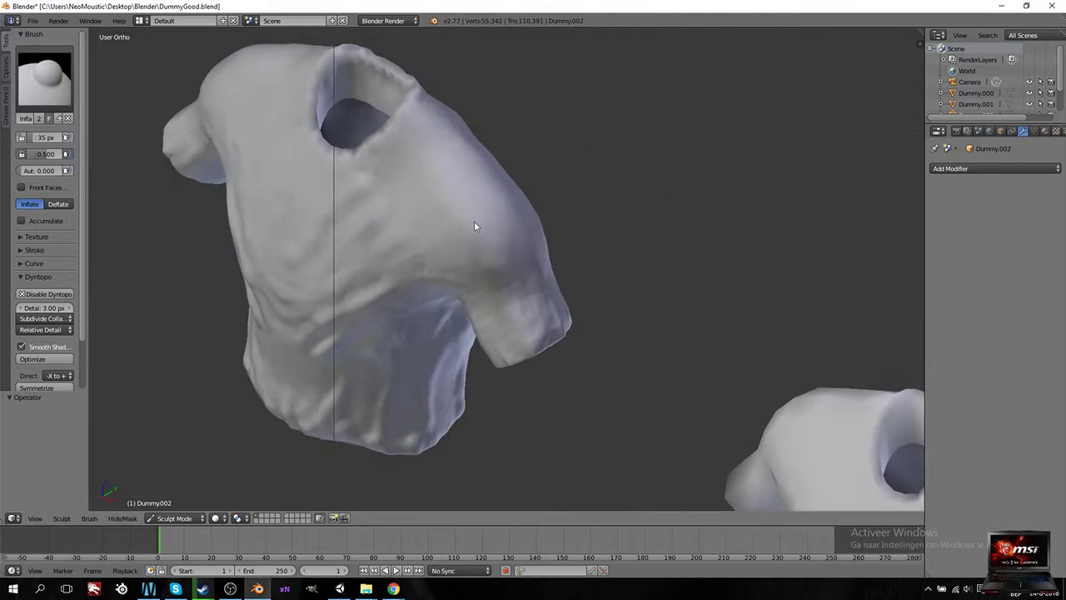
mouse_move(452, 234)
mouse_down()
mouse_move(405, 114)
mouse_move(428, 174)
mouse_move(471, 220)
mouse_up()
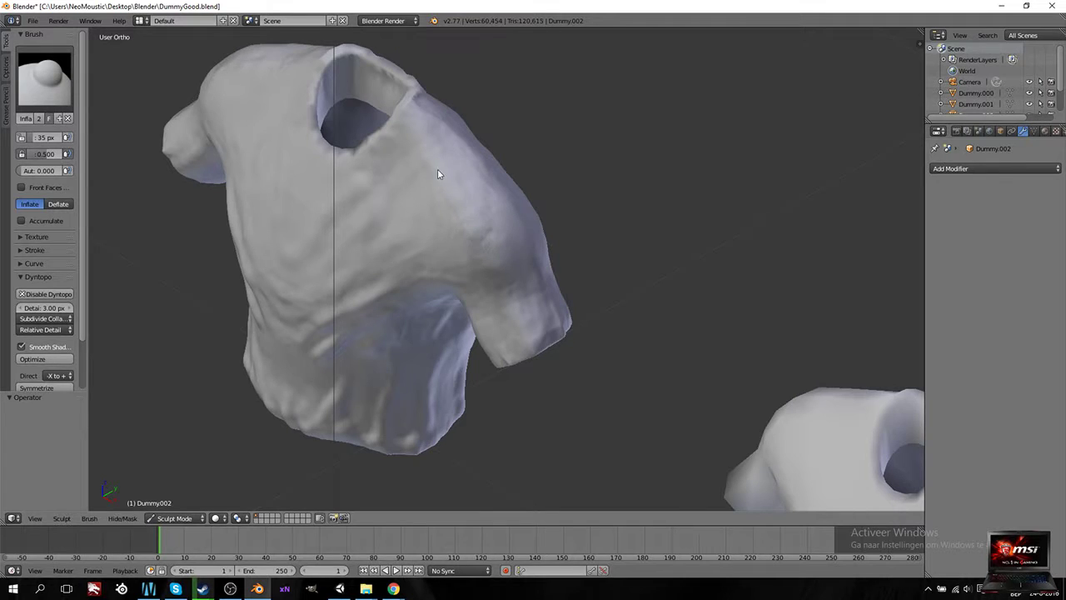
drag(439, 173, 412, 231)
middle_drag(339, 232, 419, 217)
drag(458, 219, 462, 273)
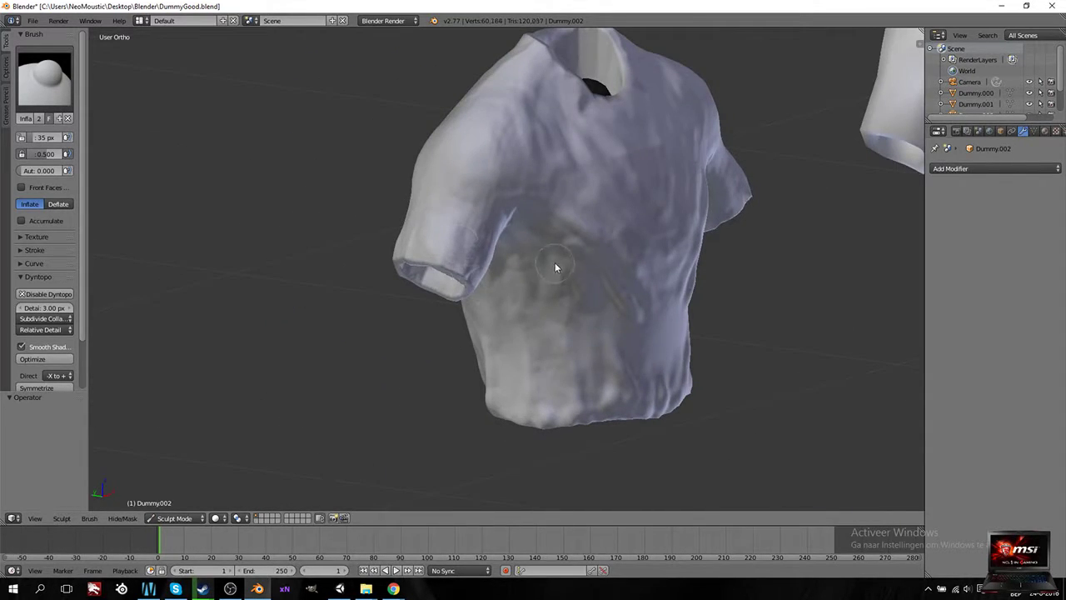
middle_drag(552, 267, 486, 290)
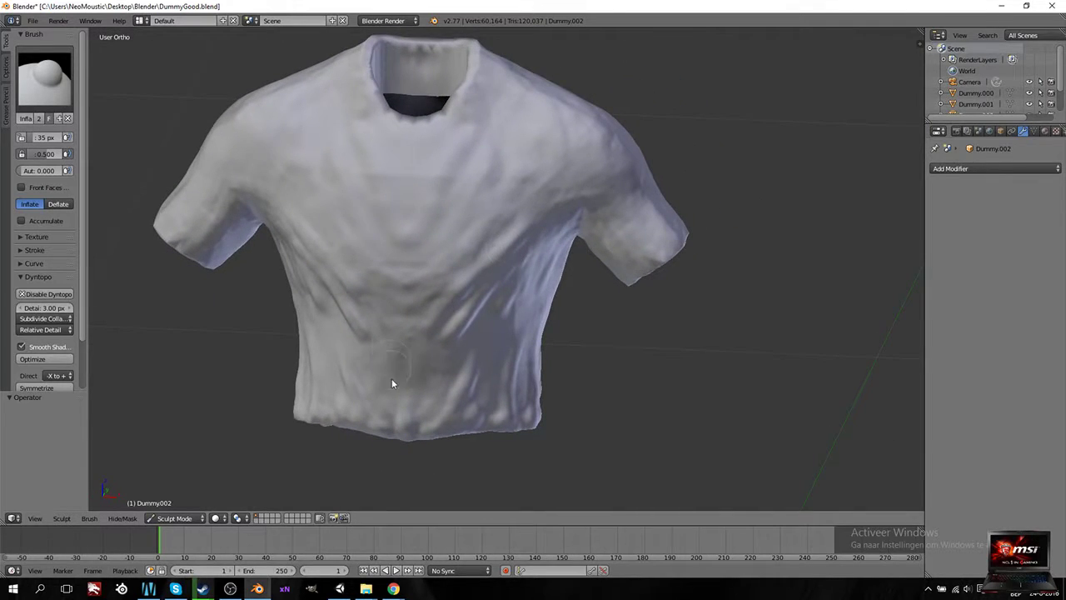
drag(391, 393, 440, 409)
Step: Switch to the Smooth brush at strength 0.203 and inspect the wrinkled shirt from several angles
click(77, 88)
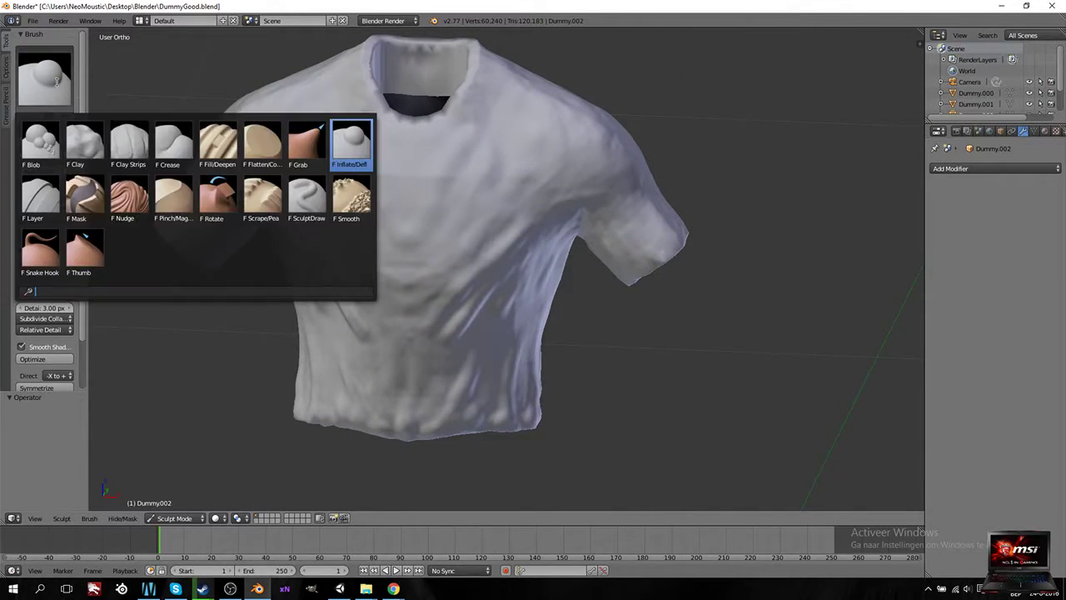
click(350, 195)
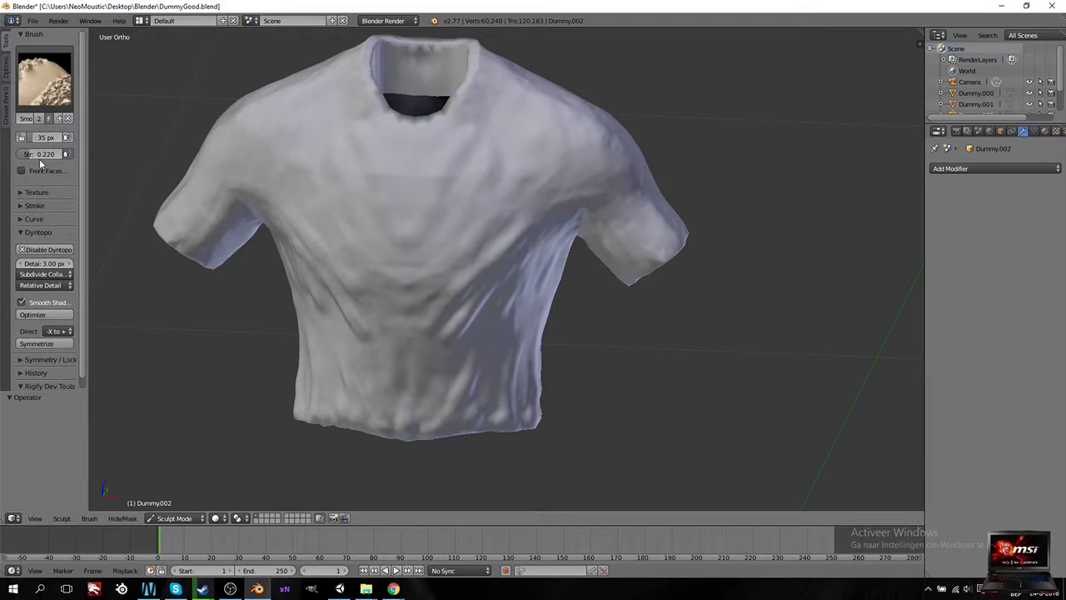
click(43, 155)
middle_drag(370, 359, 476, 302)
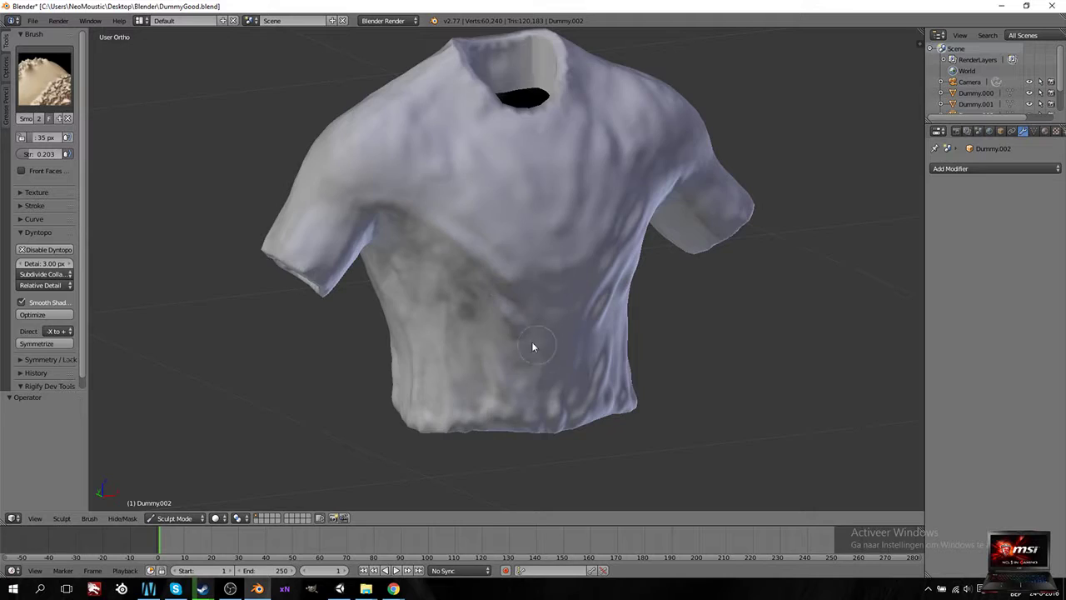
middle_drag(527, 338, 453, 221)
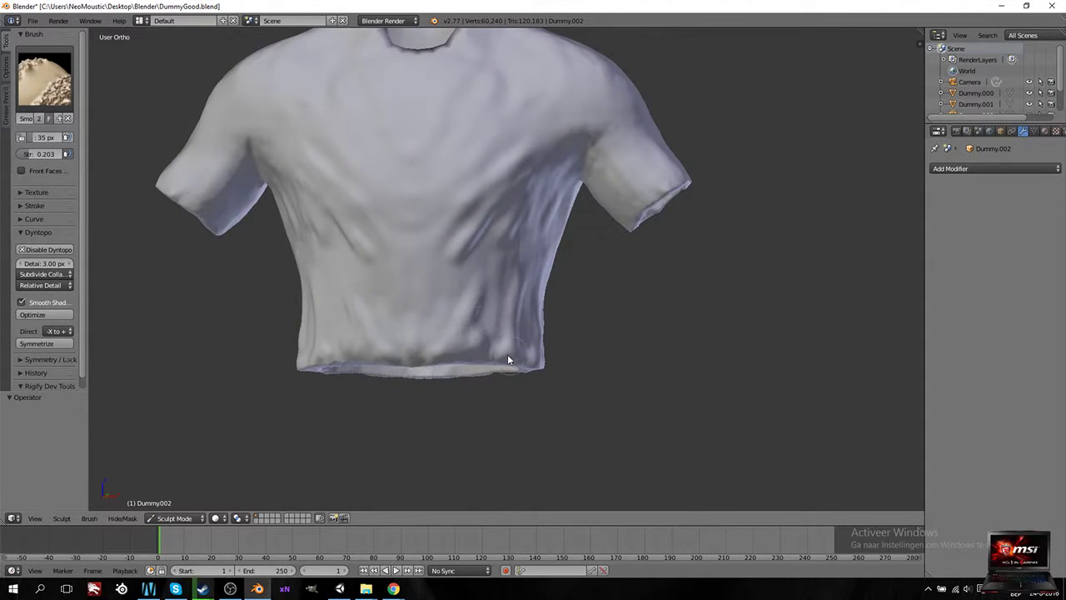
middle_drag(506, 360, 409, 290)
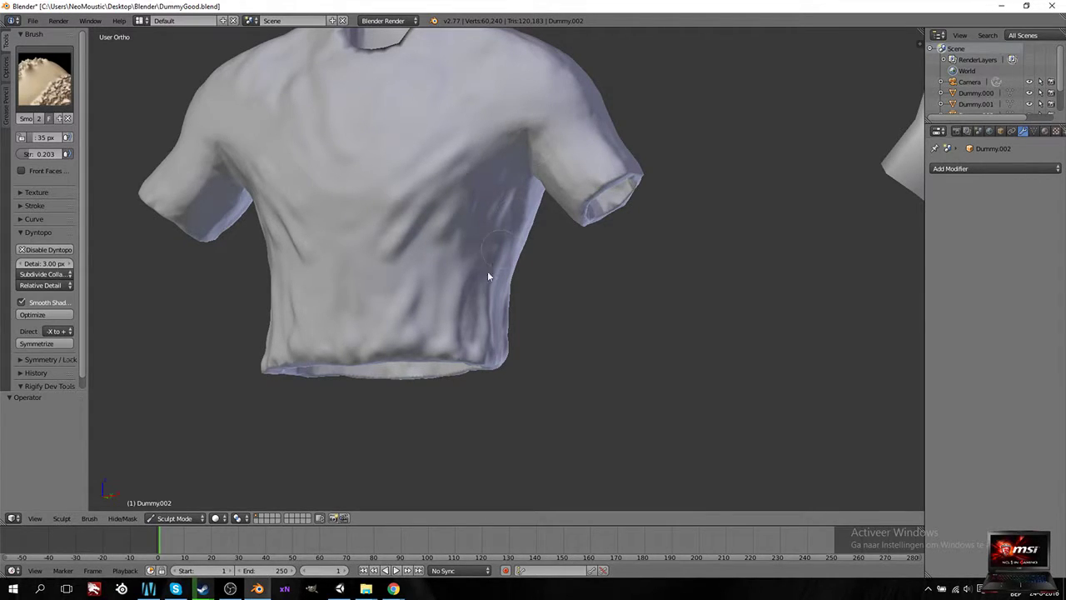
mouse_move(477, 346)
middle_down()
mouse_move(426, 346)
mouse_move(396, 241)
middle_up()
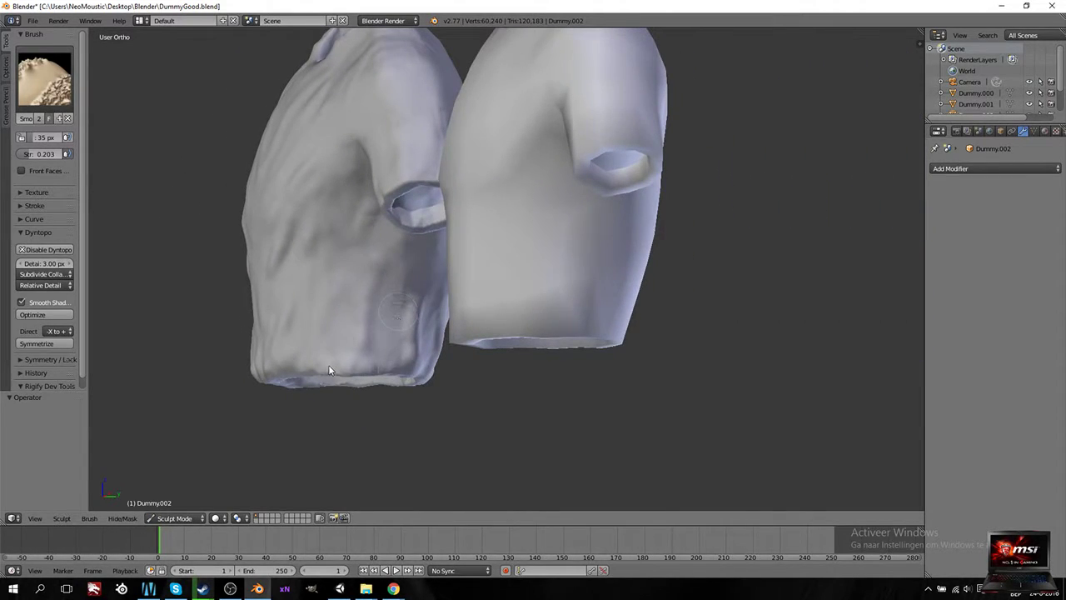
Step: Orbit around the shirt, isolate it front-on with local view, and zoom in
middle_drag(459, 345, 407, 302)
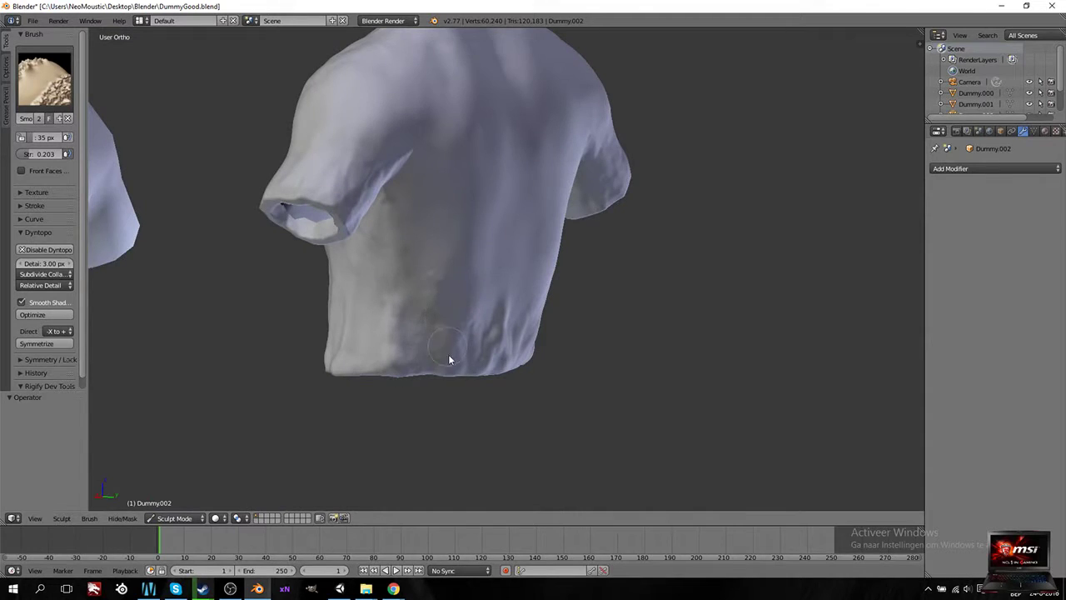
middle_drag(486, 331, 420, 176)
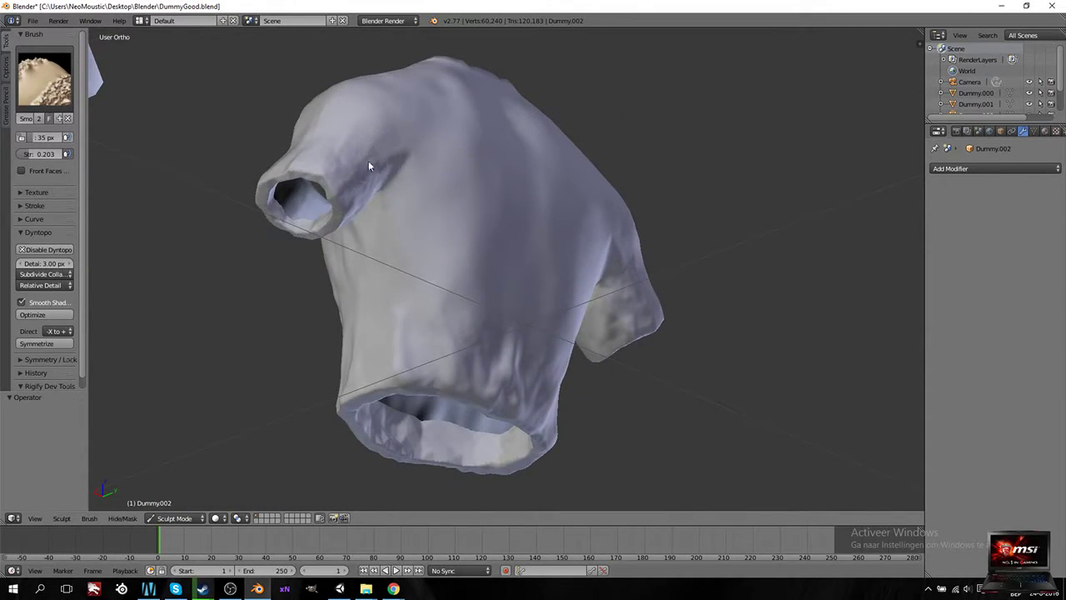
middle_drag(364, 148, 395, 200)
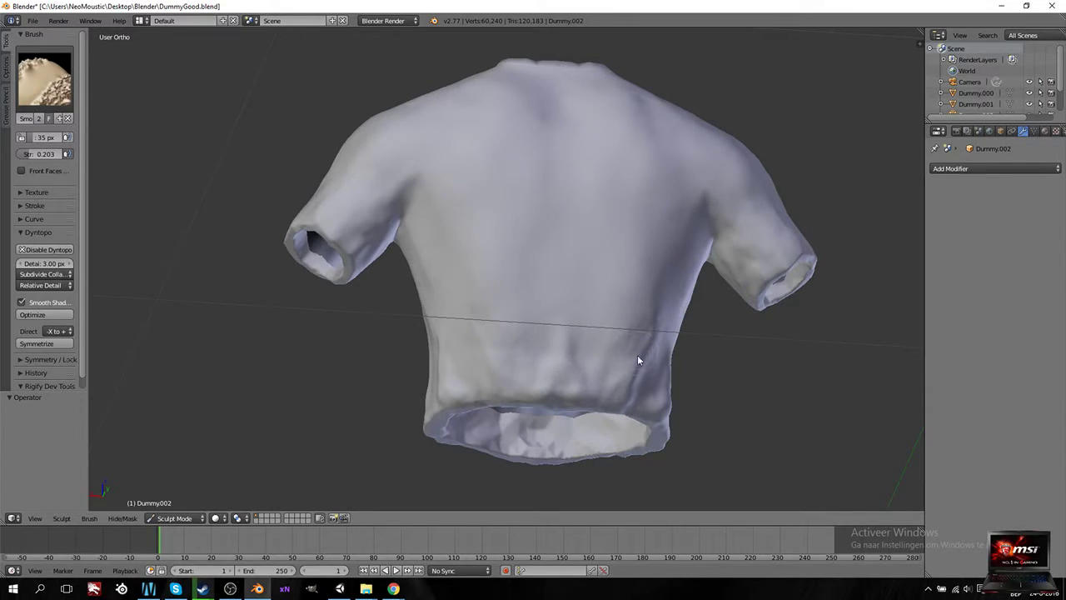
mouse_move(475, 330)
middle_down()
mouse_move(443, 384)
mouse_move(464, 331)
middle_up()
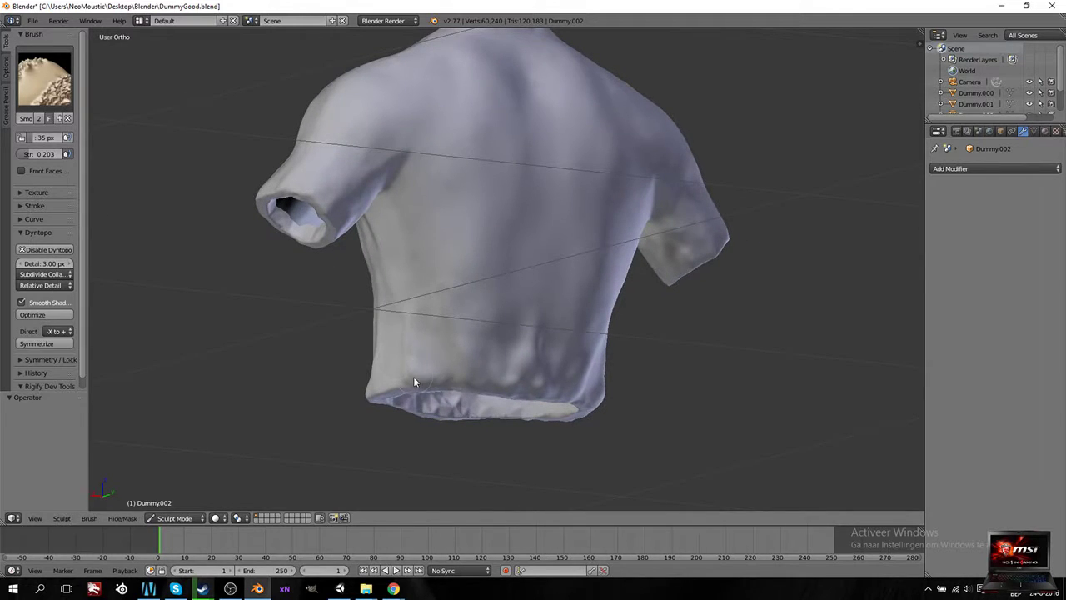
middle_drag(416, 379, 641, 358)
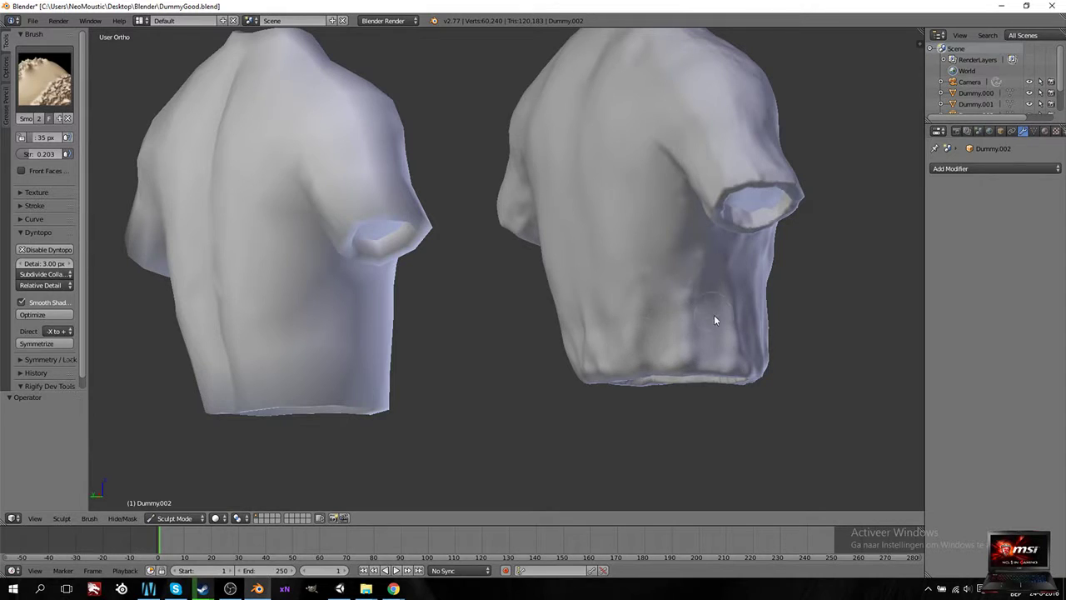
middle_drag(644, 258, 657, 303)
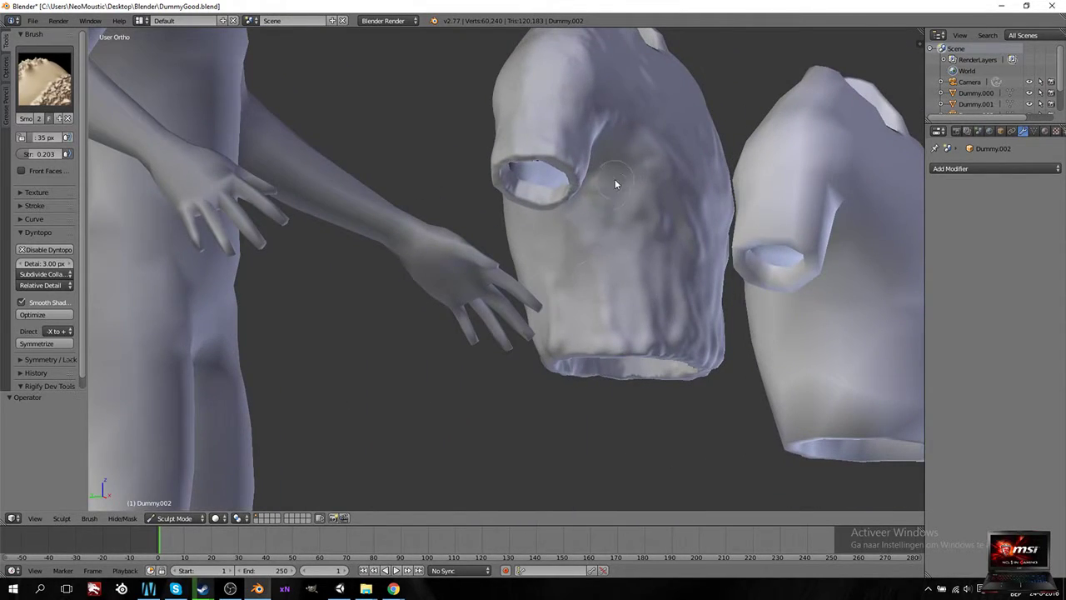
key(KP_Divide)
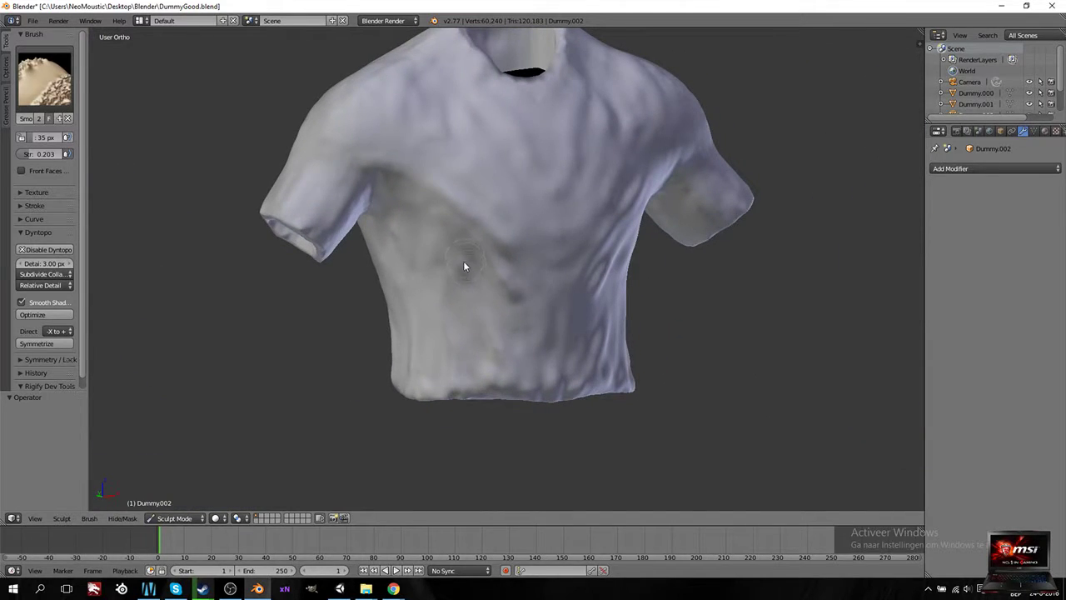
middle_drag(579, 266, 478, 198)
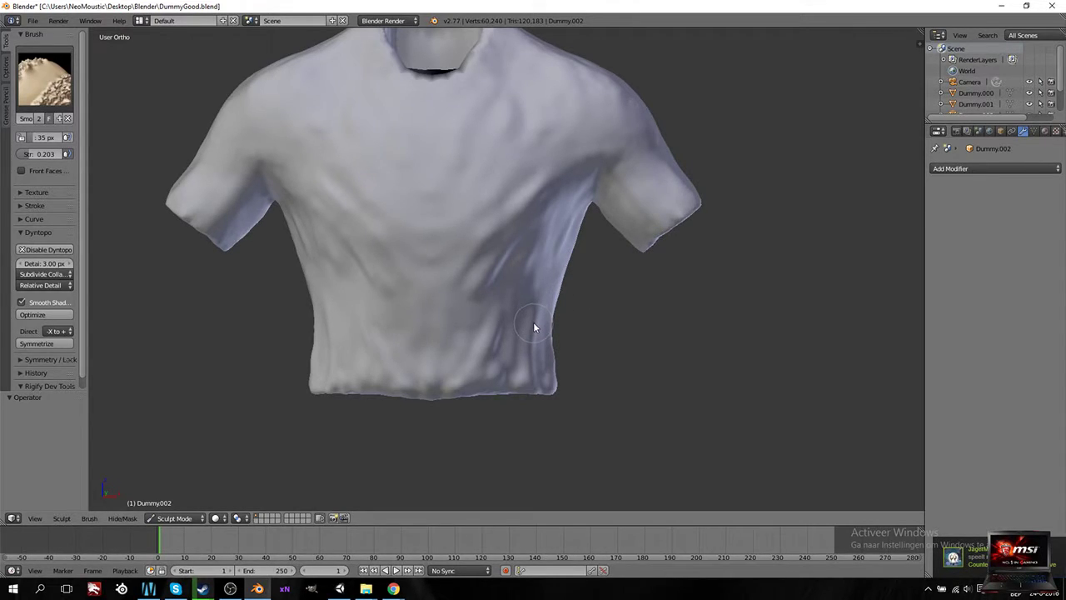
scroll(534, 327, up, 2)
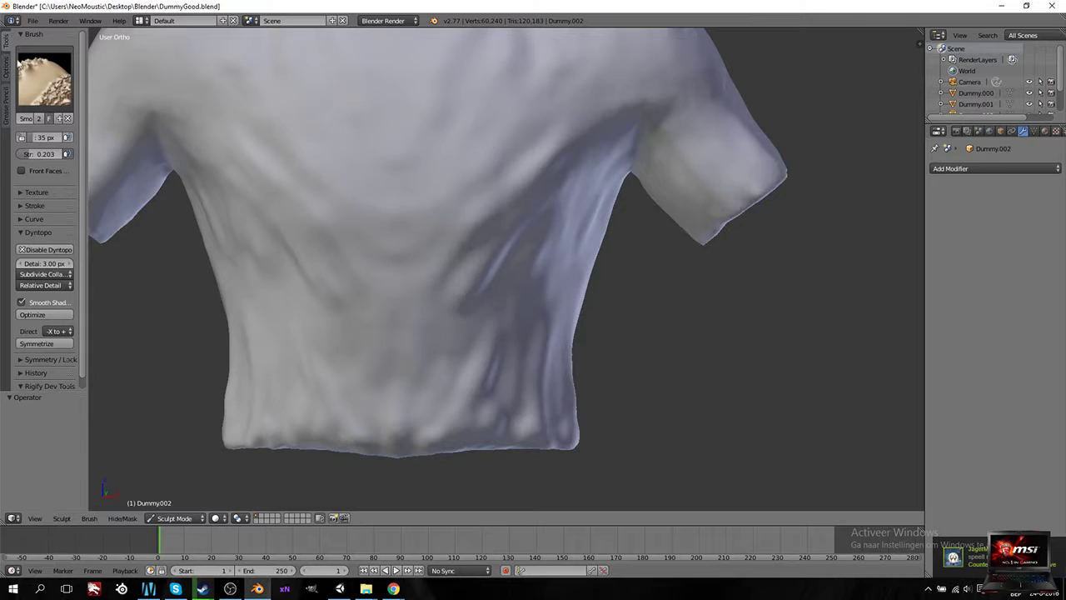
Step: Switch to the Crease brush with Smooth Stroke on, testing and undoing one groove
click(44, 79)
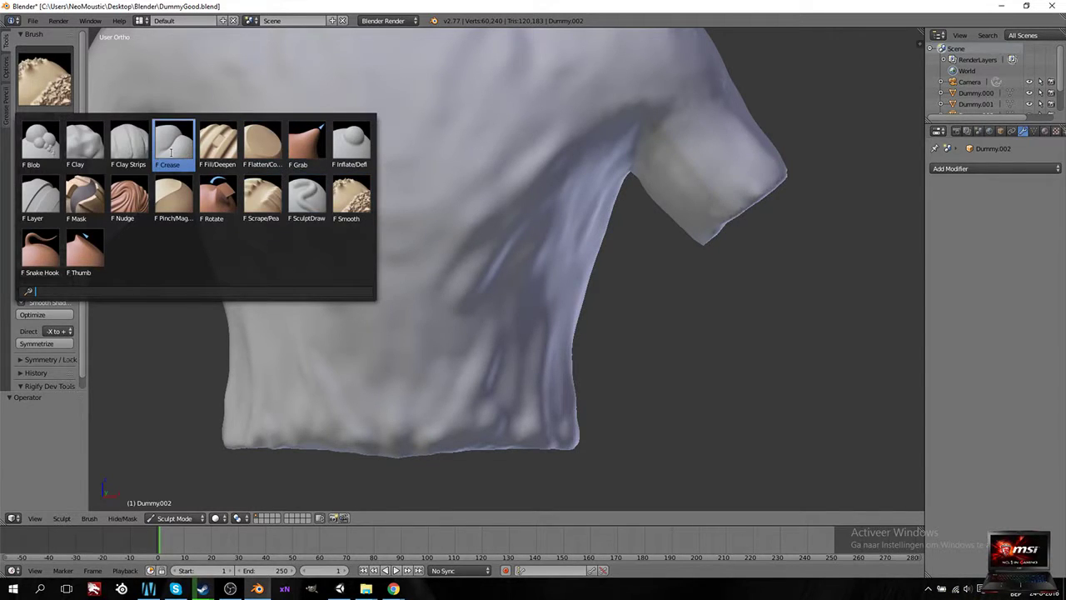
click(171, 149)
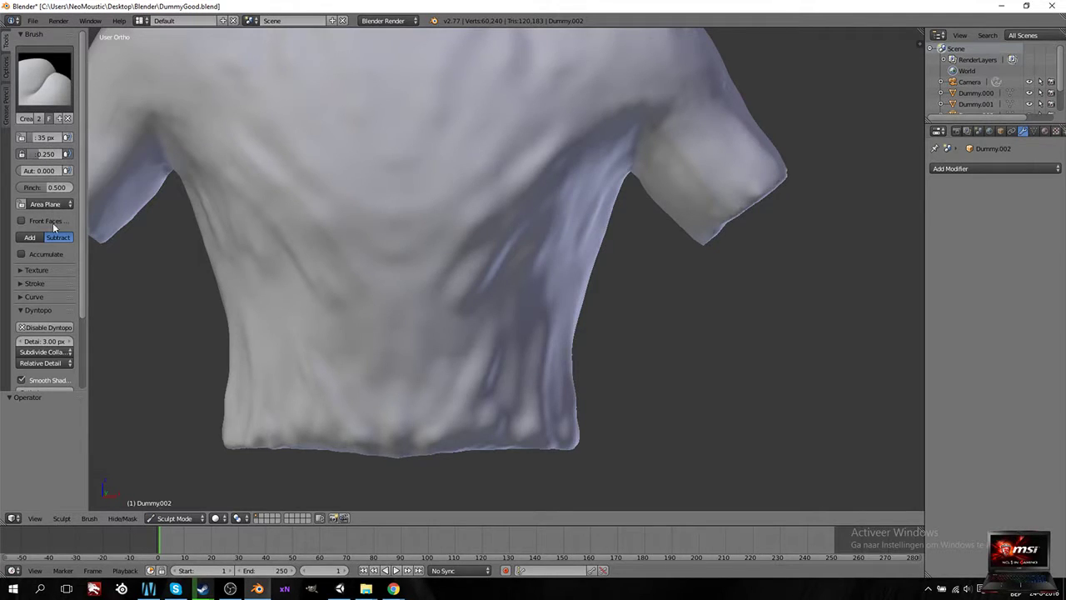
click(33, 281)
scroll(44, 299, down, 2)
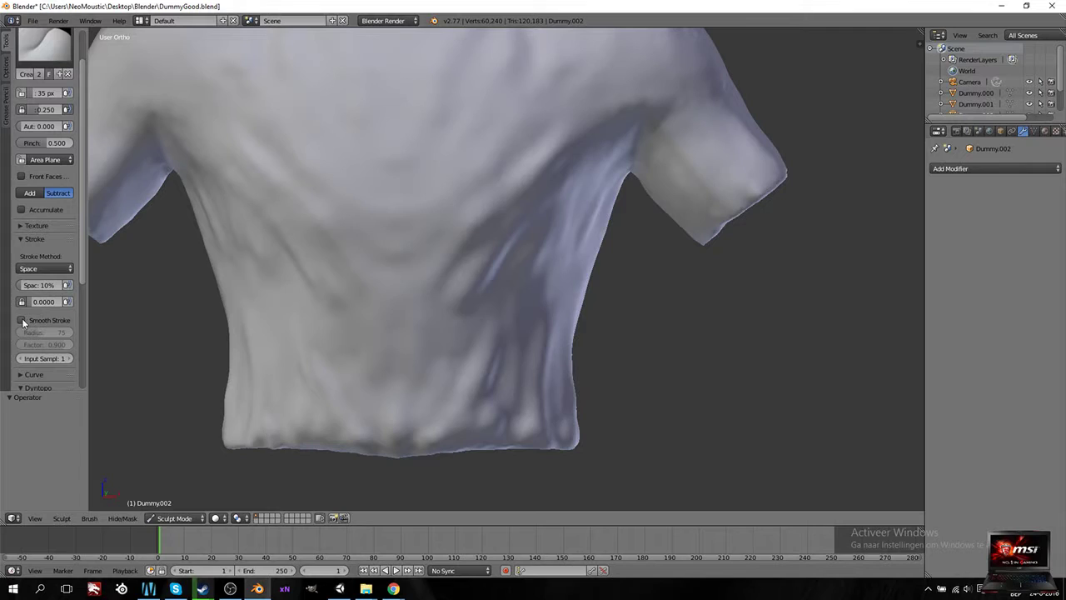
click(27, 319)
mouse_move(386, 164)
mouse_down()
mouse_move(405, 368)
mouse_move(398, 227)
mouse_up()
key(ctrl+z)
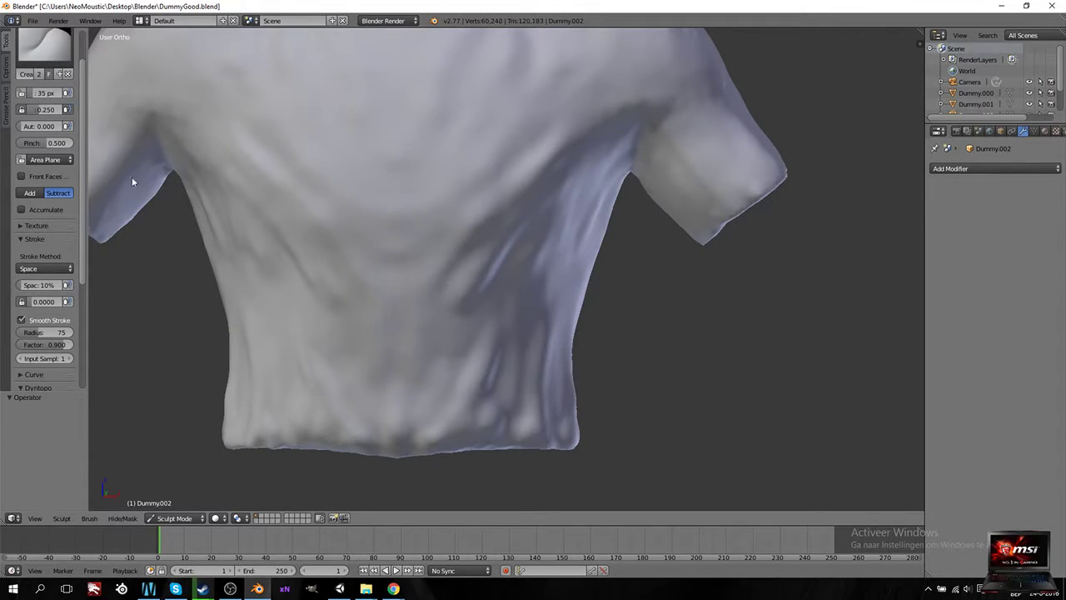
Step: Give the Crease brush the smooth S-shaped falloff curve preset
click(34, 238)
click(35, 265)
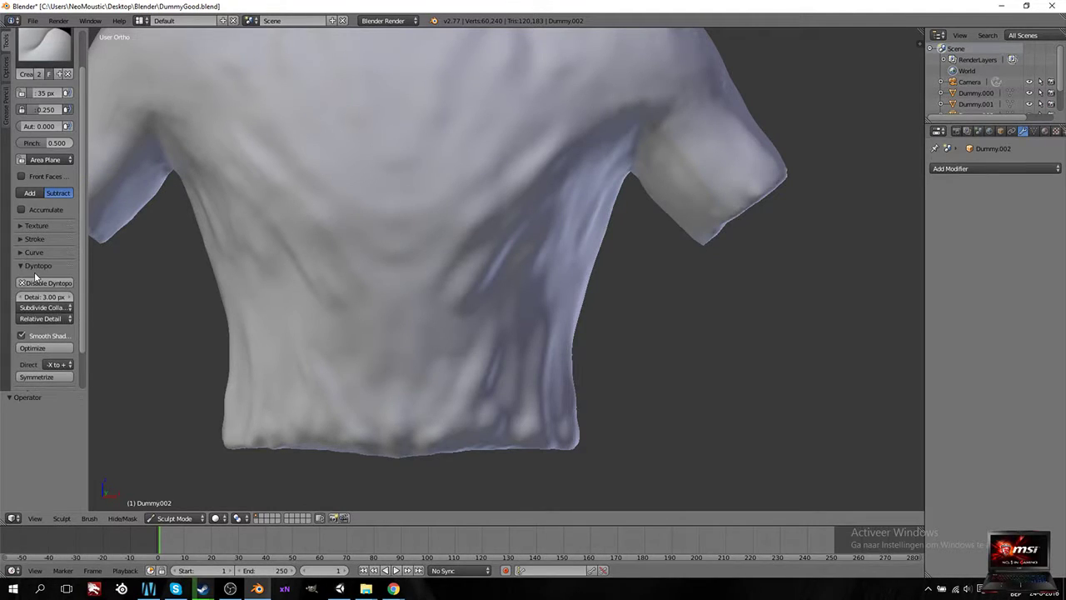
click(33, 252)
scroll(19, 356, down, 1)
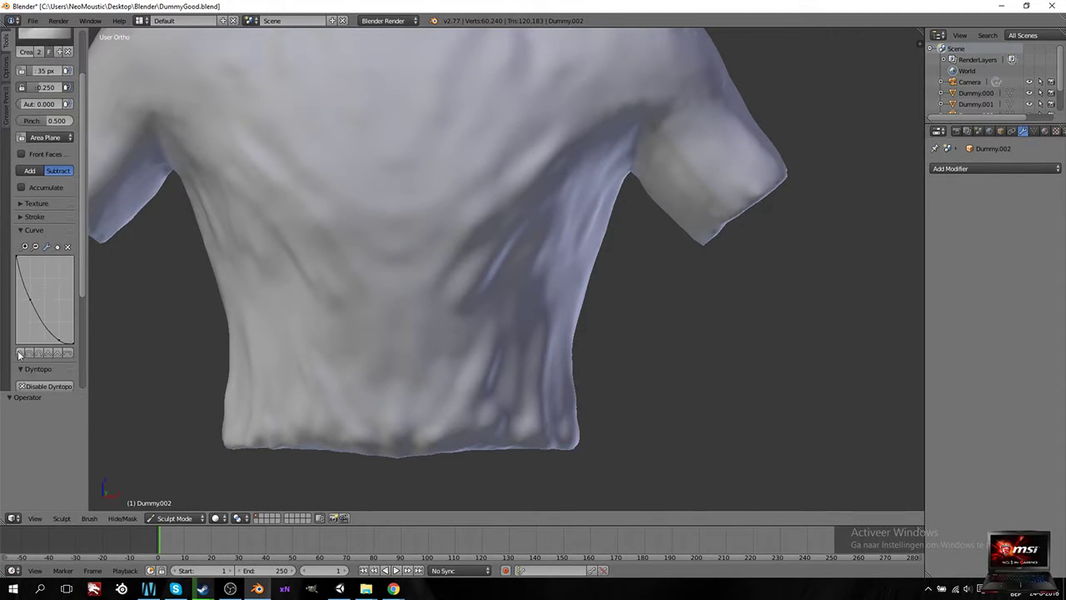
click(19, 354)
middle_drag(482, 274, 489, 228)
scroll(489, 228, up, 3)
scroll(435, 181, down, 3)
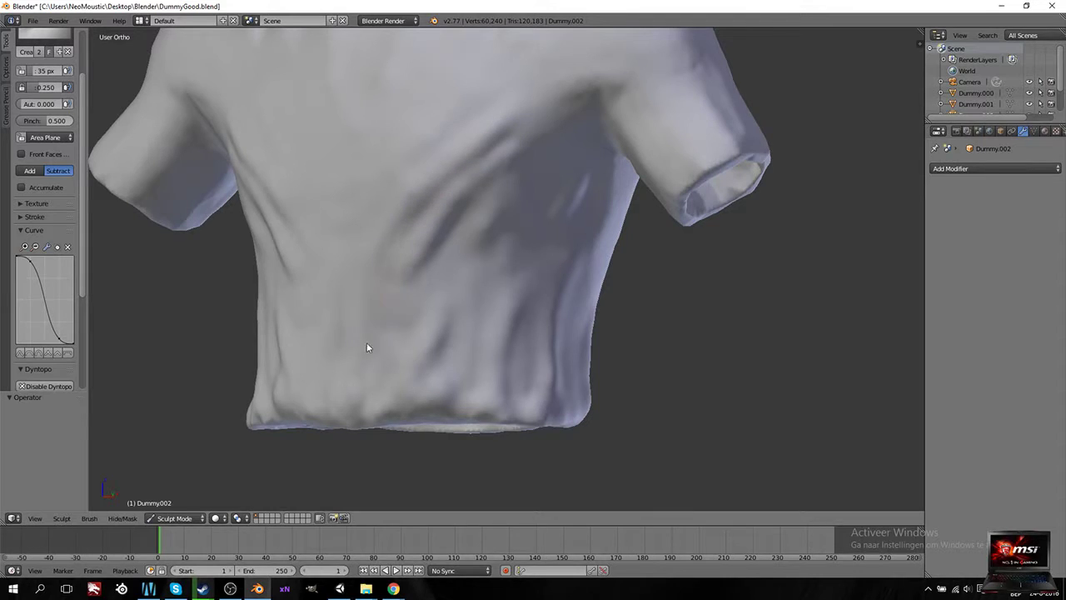
key(ctrl+z)
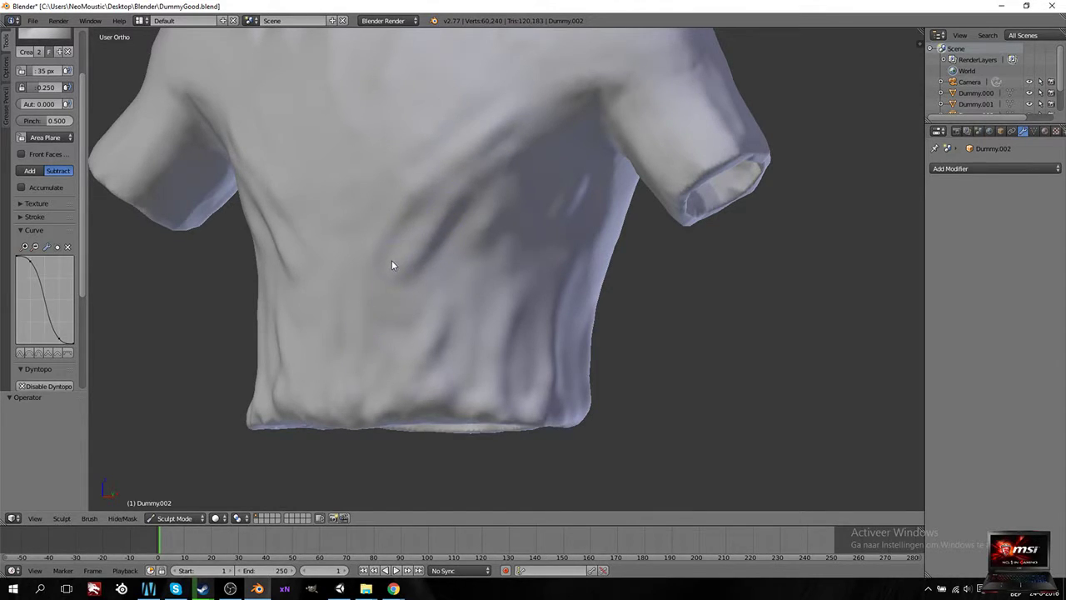
Step: Carve crease lines into the shirt front
mouse_move(472, 158)
mouse_down()
mouse_move(513, 136)
mouse_move(539, 138)
mouse_up()
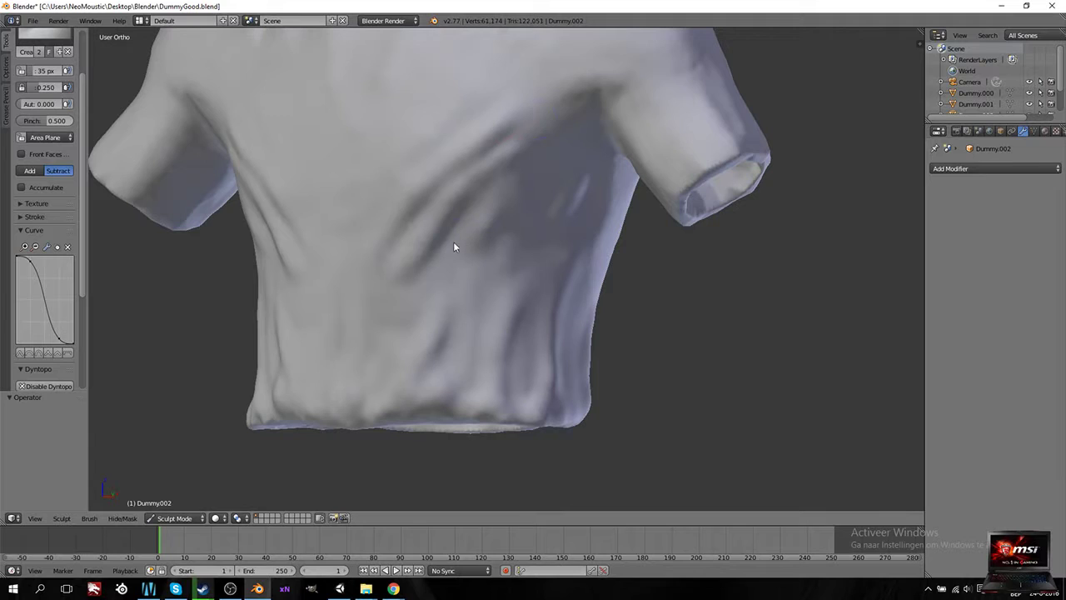
middle_drag(534, 276, 491, 308)
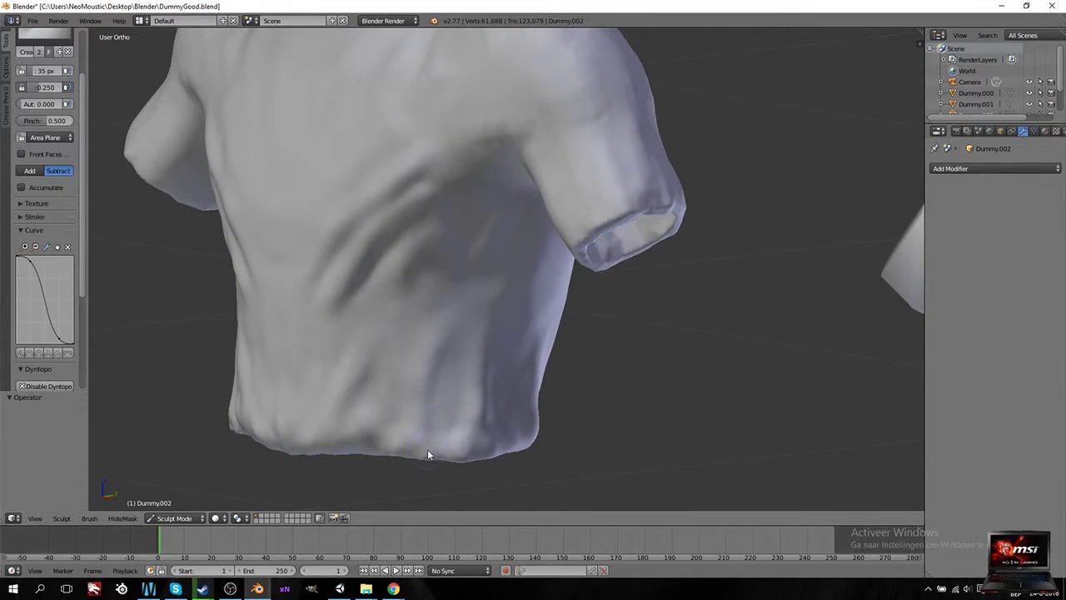
middle_drag(403, 448, 507, 383)
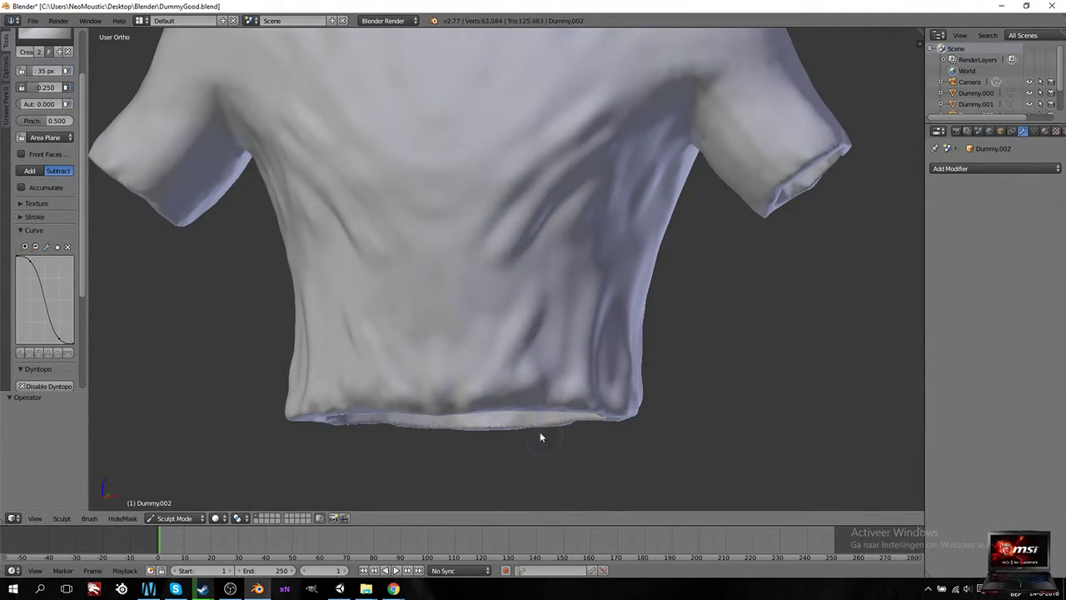
middle_drag(537, 435, 530, 373)
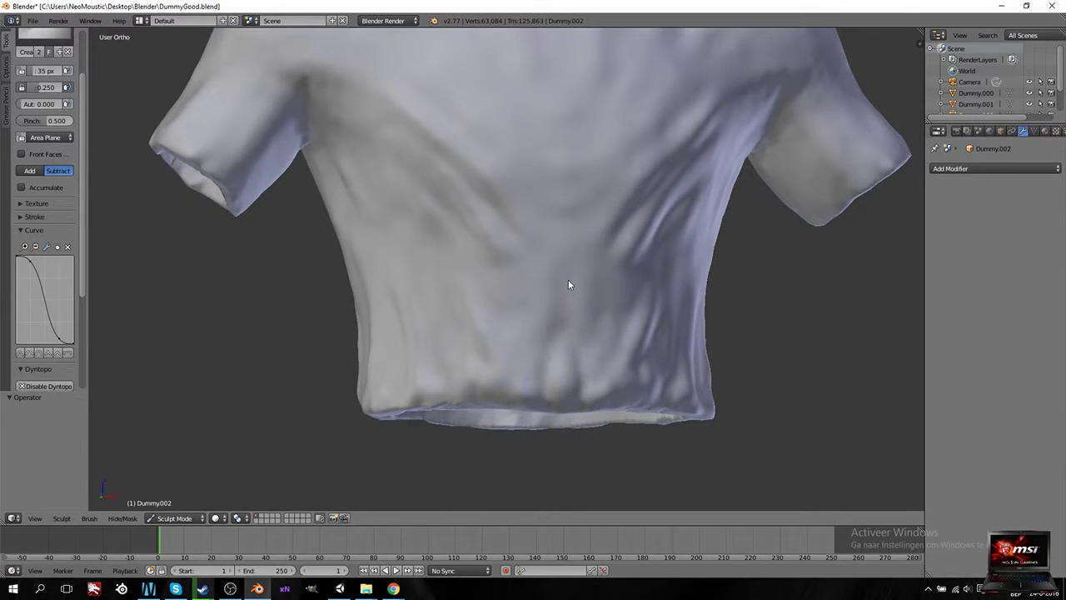
drag(568, 281, 500, 447)
mouse_move(501, 447)
middle_down()
mouse_move(521, 405)
mouse_move(497, 385)
middle_up()
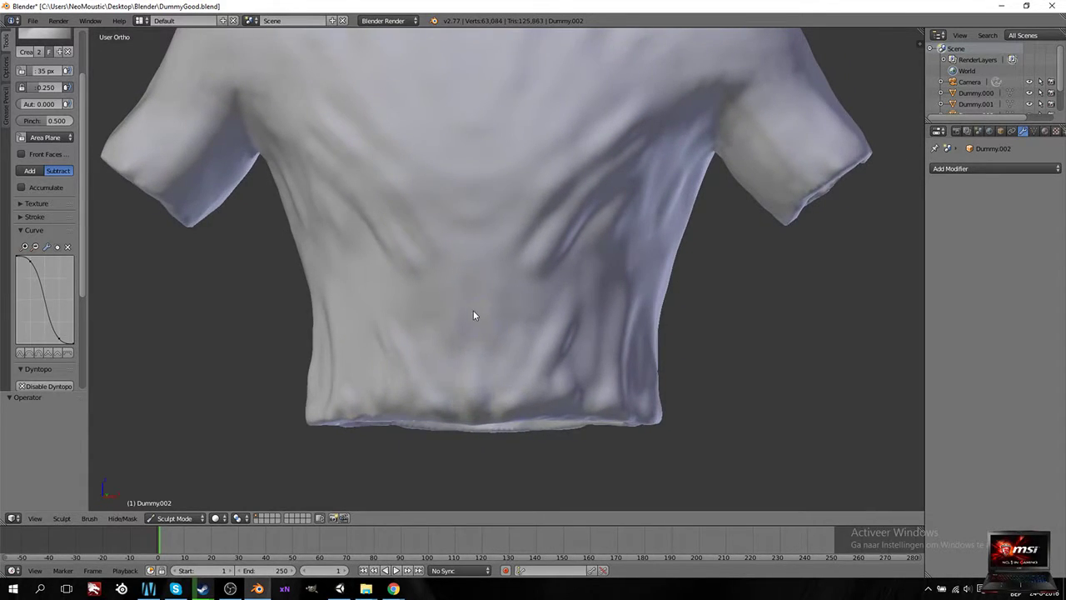
middle_drag(451, 440, 488, 324)
middle_drag(526, 417, 576, 347)
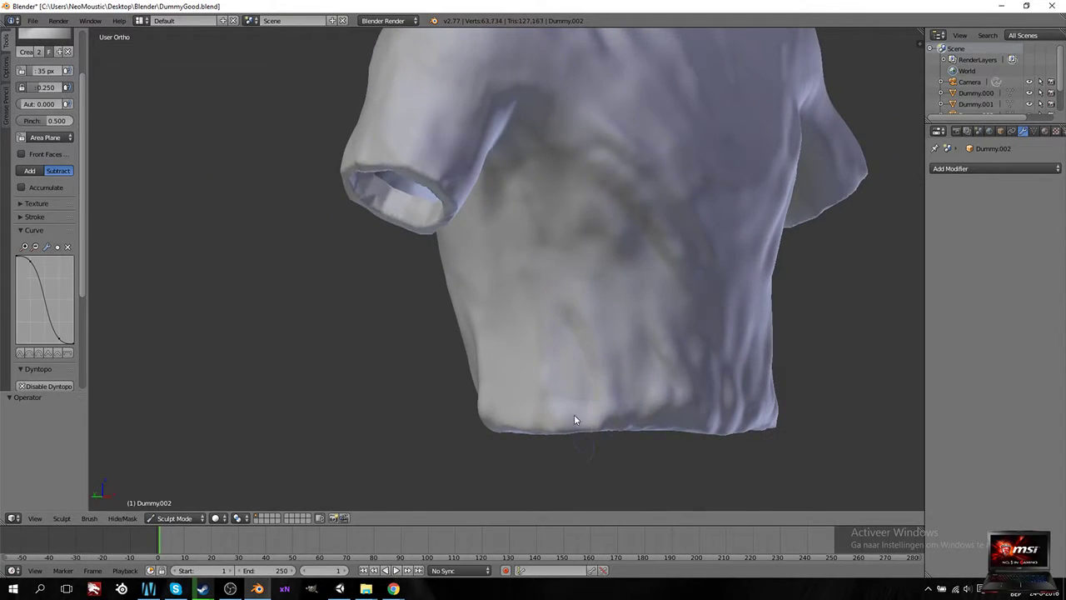
middle_drag(573, 414, 722, 350)
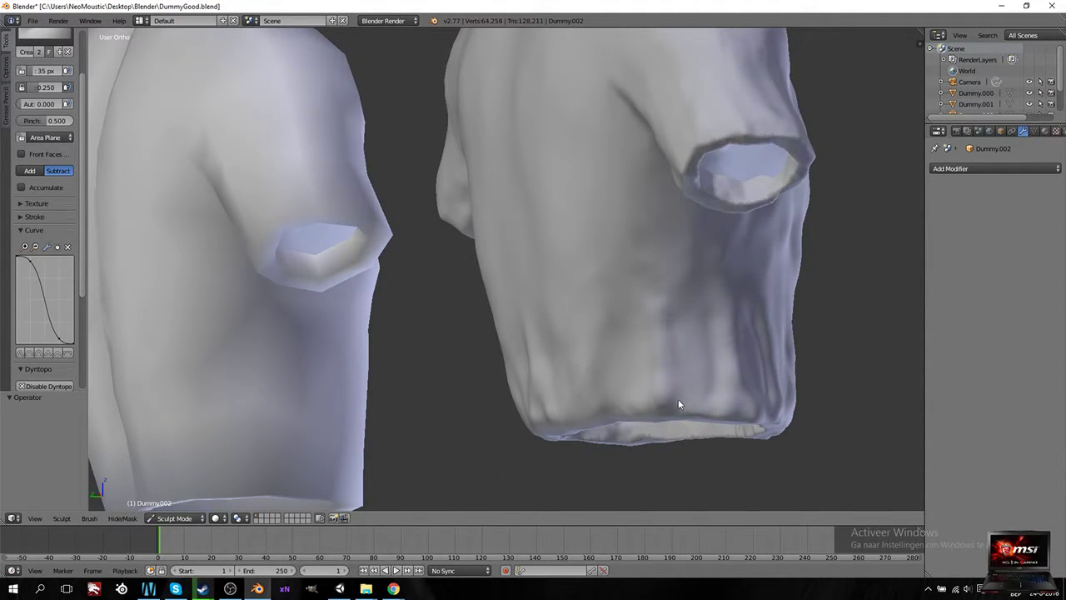
middle_drag(696, 445, 634, 335)
Step: Carve creases toward the hem, a chest dent, and a sleeve crease, reaching 71,766 vertices
drag(558, 379, 555, 366)
middle_drag(554, 367, 546, 376)
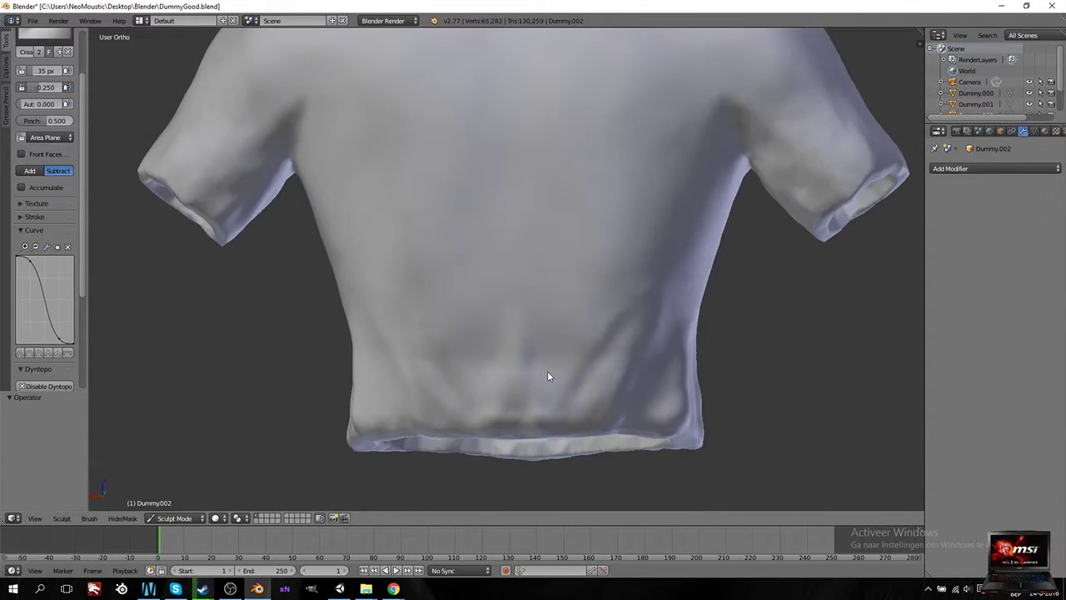
drag(537, 398, 558, 441)
middle_drag(552, 431, 583, 272)
mouse_move(546, 303)
mouse_down()
mouse_move(594, 221)
mouse_move(614, 213)
mouse_up()
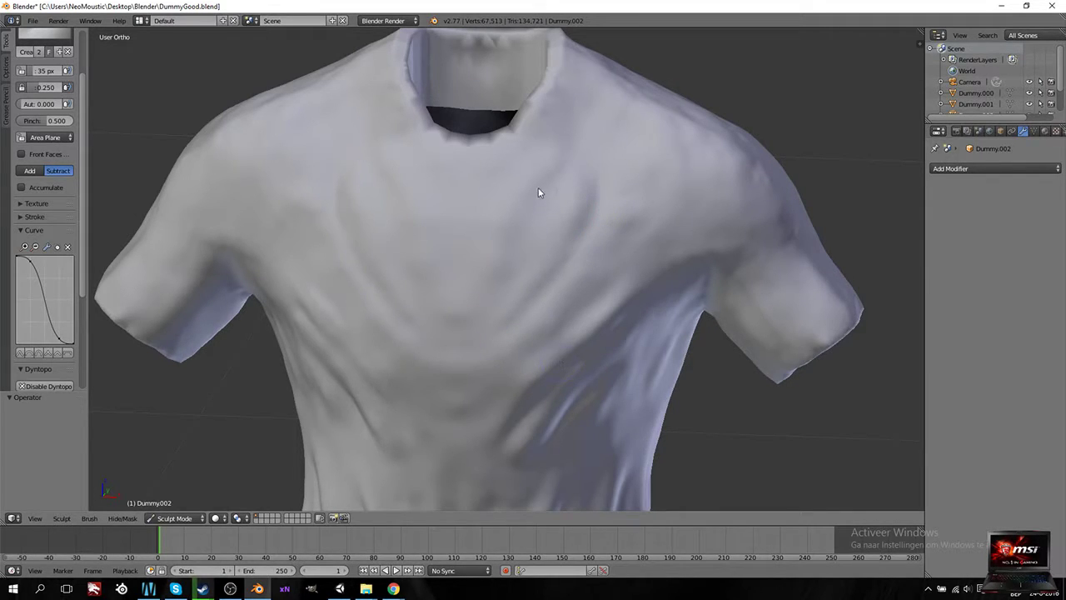
middle_drag(668, 261, 566, 227)
mouse_move(528, 266)
middle_down()
mouse_move(575, 288)
mouse_move(525, 266)
middle_up()
drag(442, 273, 425, 320)
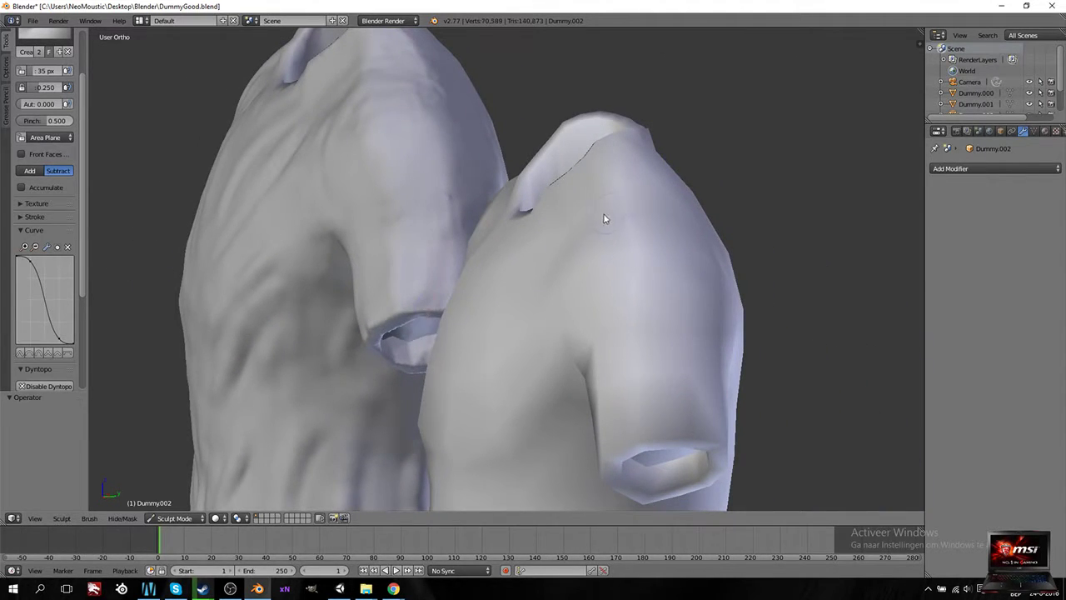
middle_drag(602, 222, 276, 286)
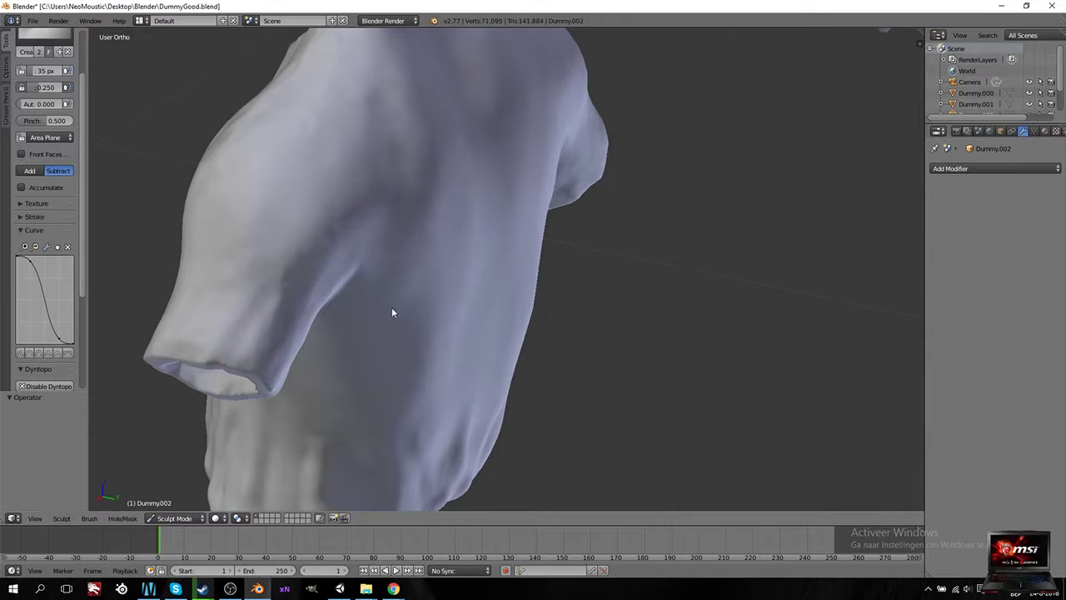
middle_drag(394, 306, 290, 243)
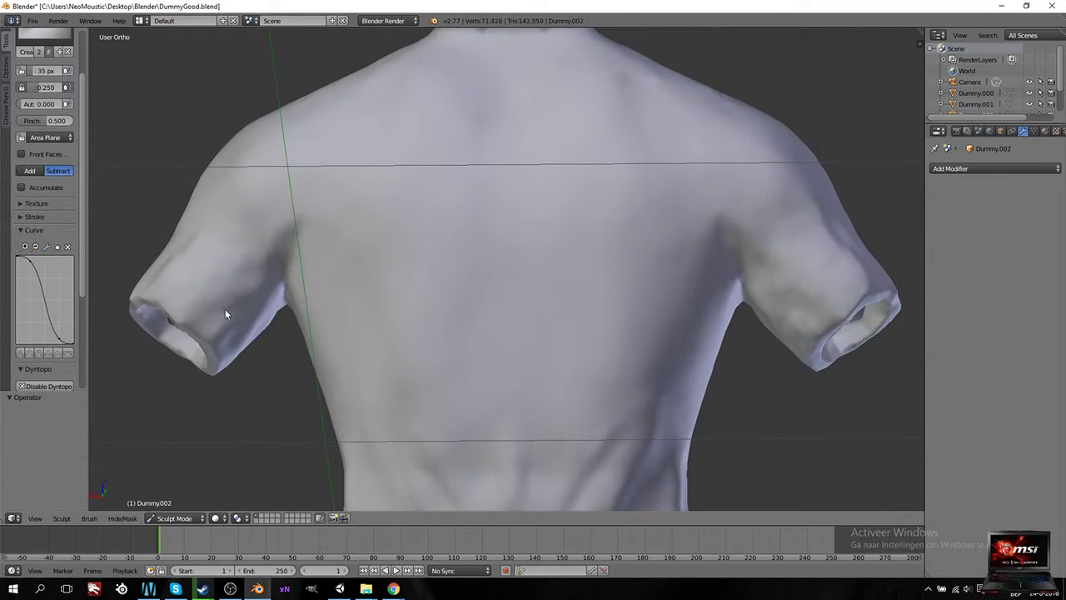
drag(241, 312, 302, 275)
Step: Smooth the hem, sides and sleeves of the shirt with the Smooth brush
scroll(51, 84, up, 3)
click(51, 84)
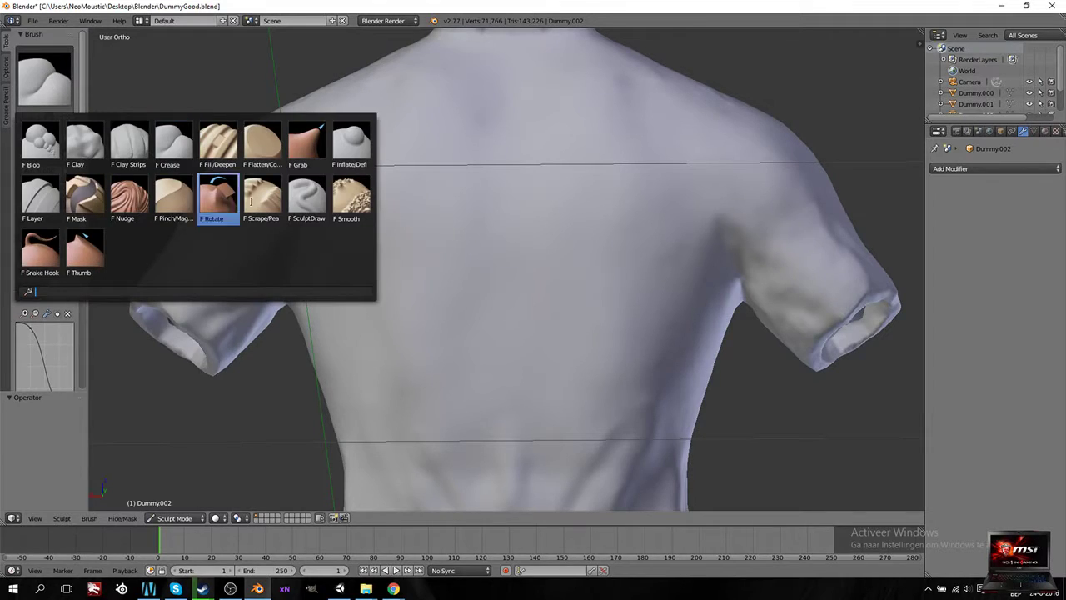
click(350, 204)
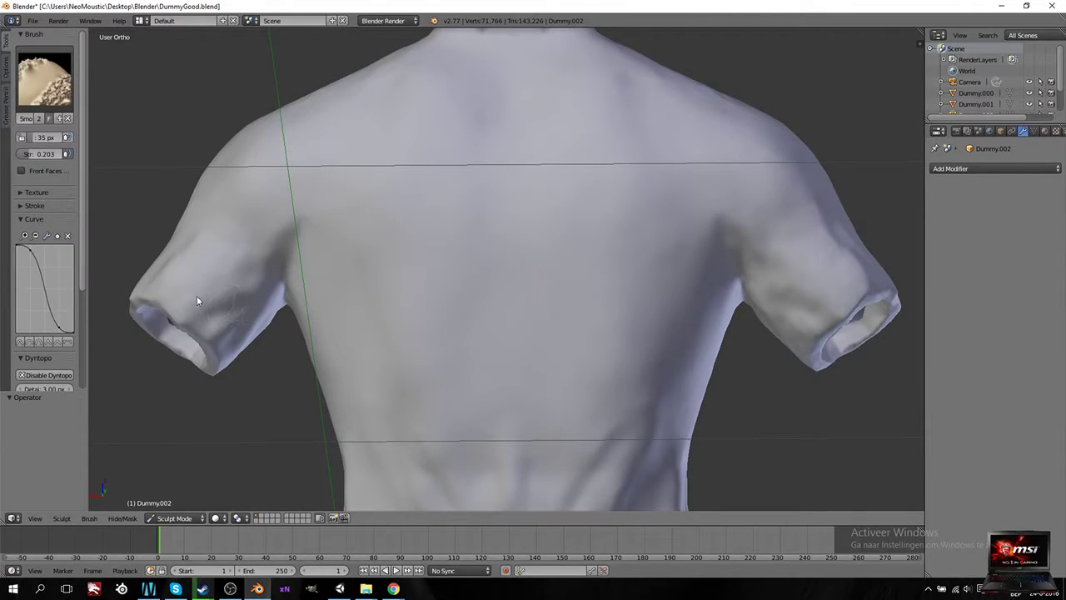
shift+middle_drag(574, 429, 628, 307)
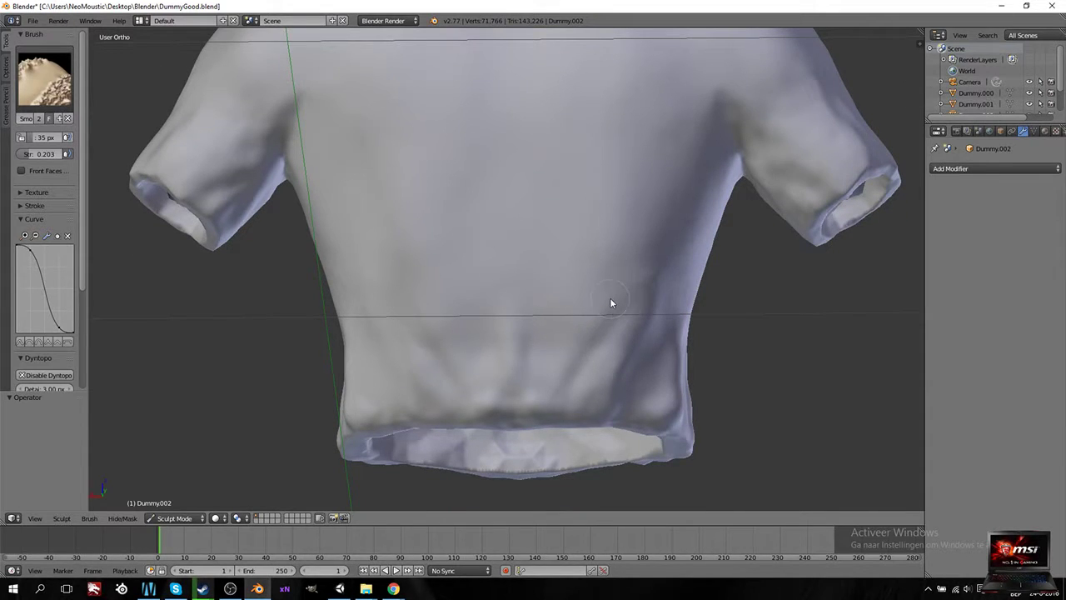
middle_drag(426, 336, 668, 337)
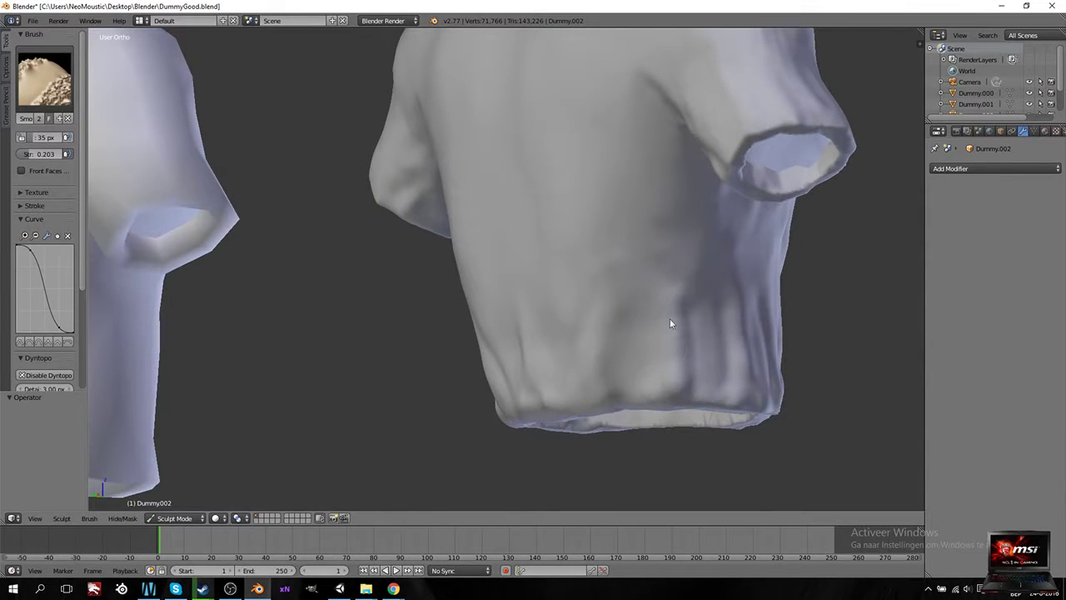
middle_drag(716, 364, 559, 319)
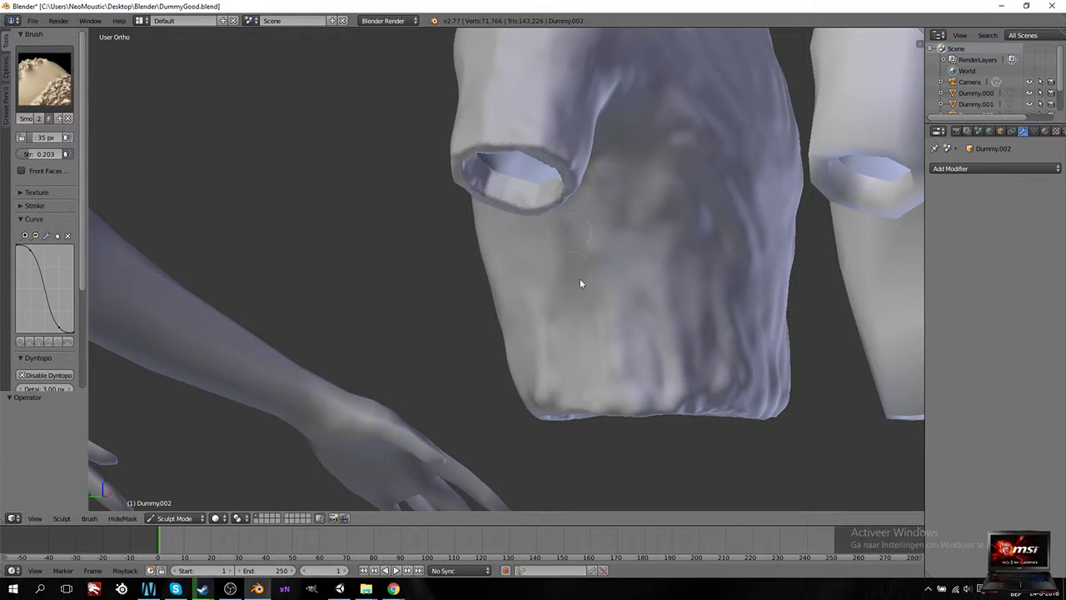
middle_drag(646, 320, 543, 314)
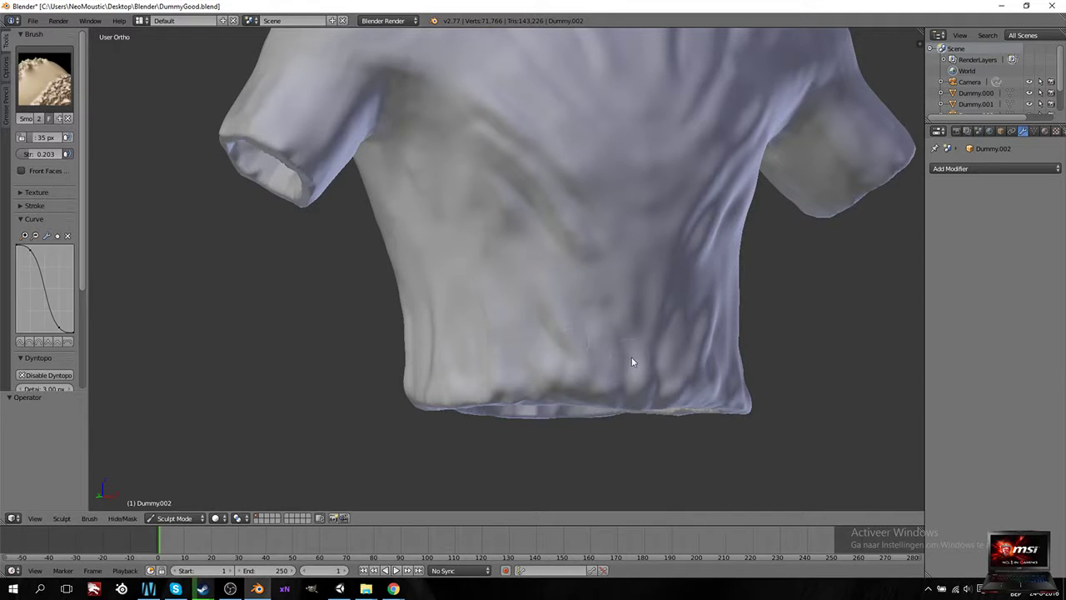
middle_drag(632, 361, 577, 369)
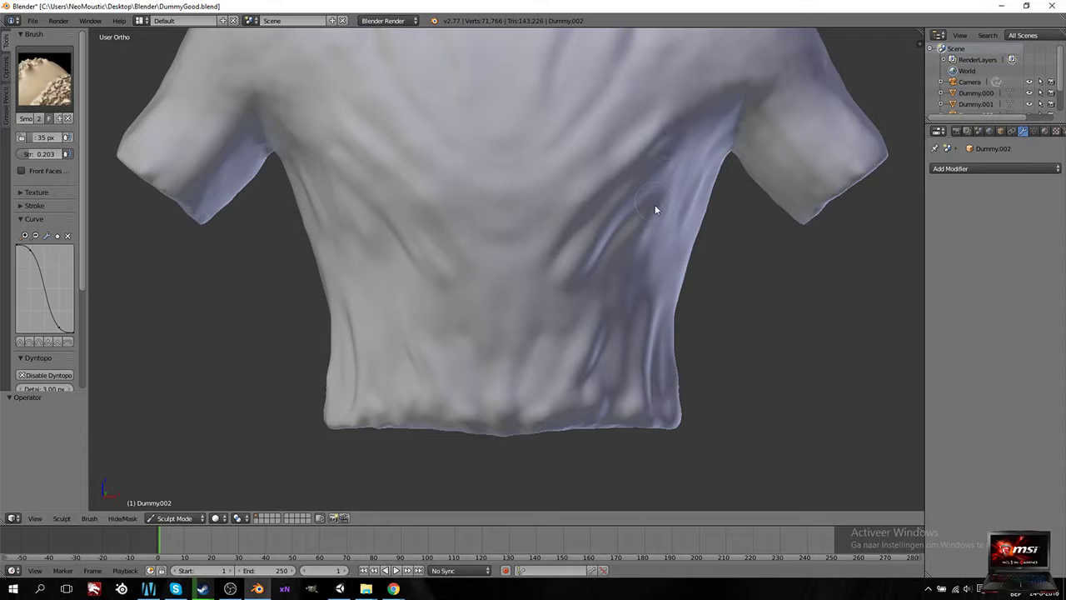
middle_drag(667, 306, 527, 329)
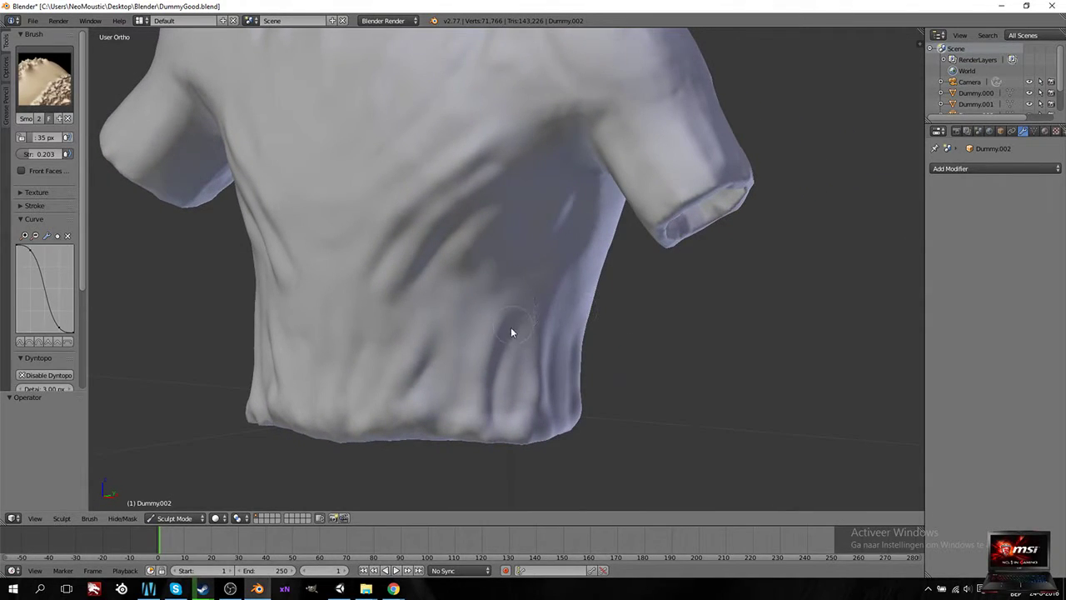
Step: Zoom in and out to compare the sculpted shirt with the low-poly one
scroll(445, 343, down, 8)
middle_drag(516, 255, 544, 266)
scroll(542, 234, up, 6)
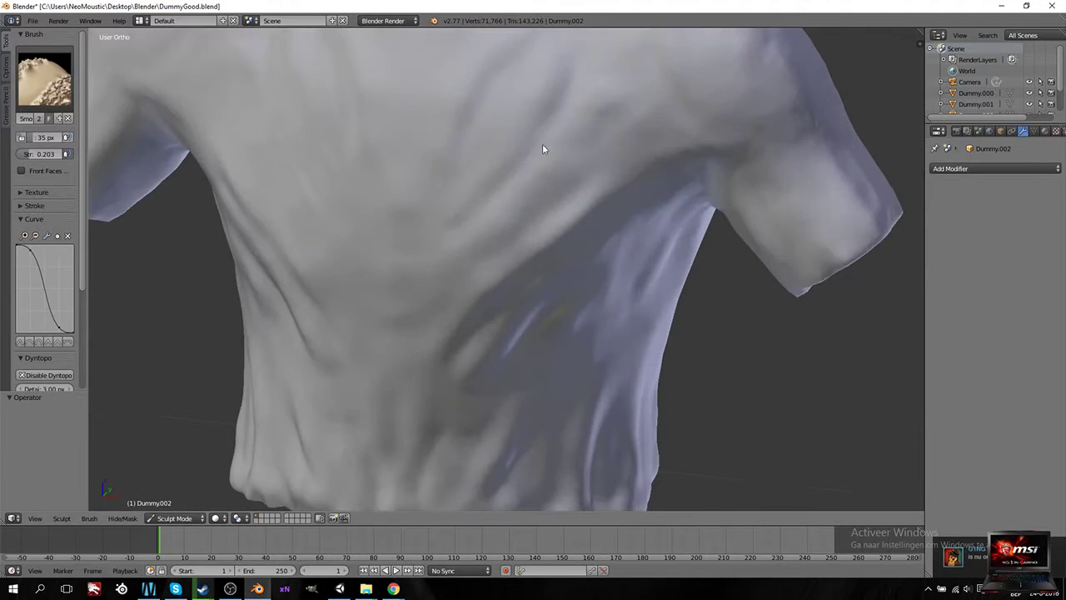
scroll(550, 119, down, 5)
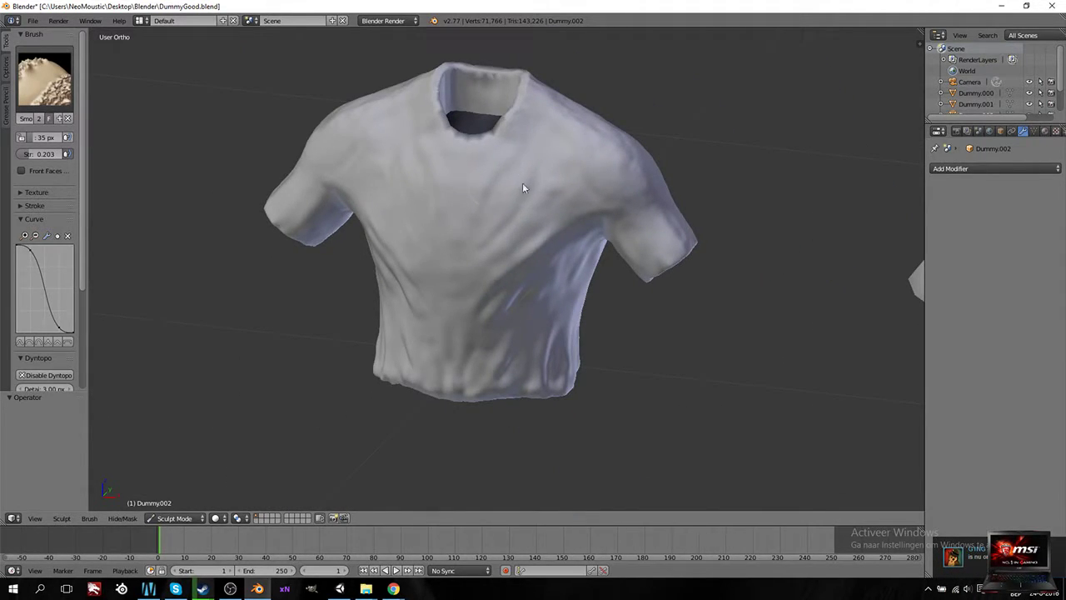
scroll(517, 222, down, 6)
scroll(546, 323, up, 6)
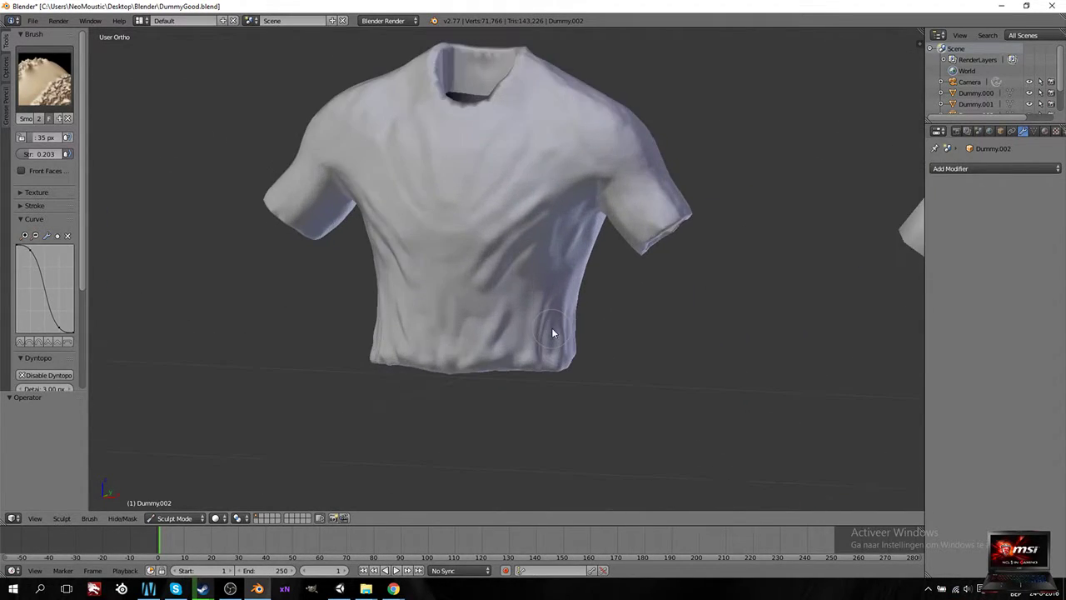
scroll(552, 333, down, 6)
scroll(555, 321, up, 2)
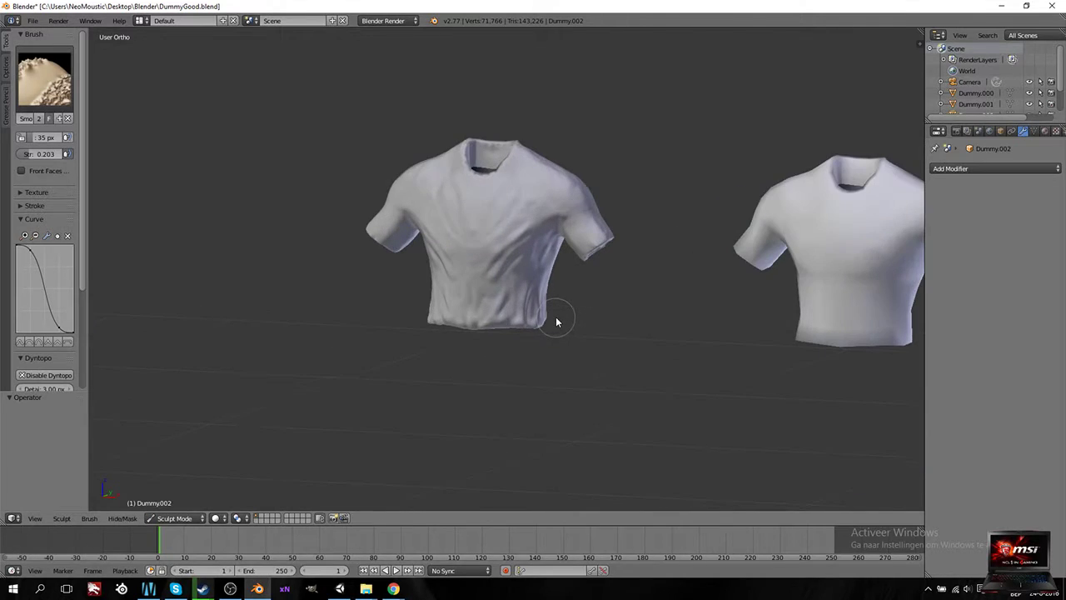
Step: Return to Object Mode and view the scene from the front
click(174, 518)
click(178, 505)
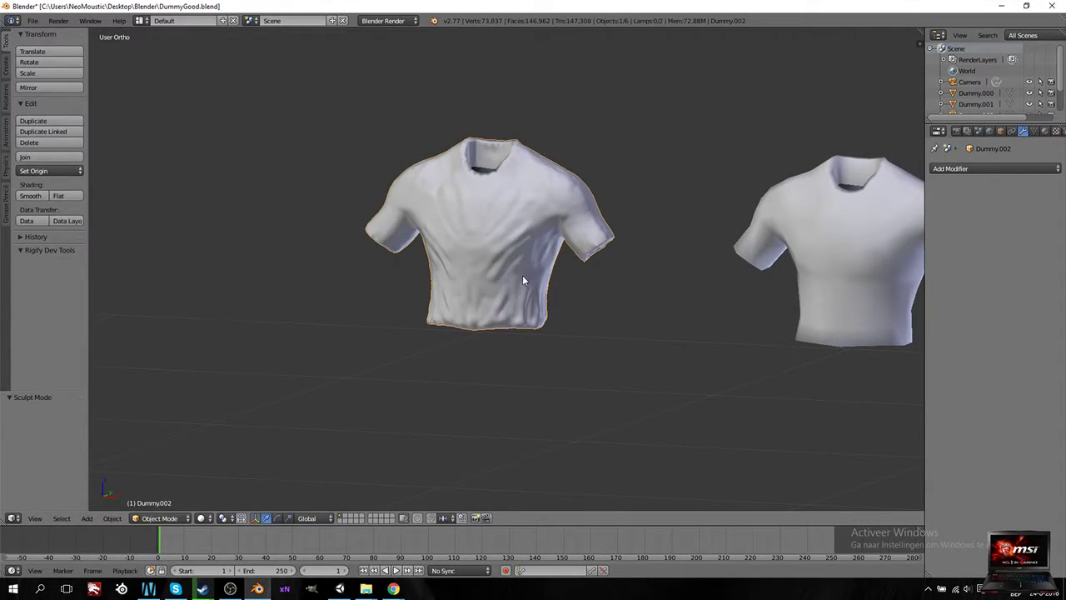
key(KP_1)
scroll(498, 278, down, 5)
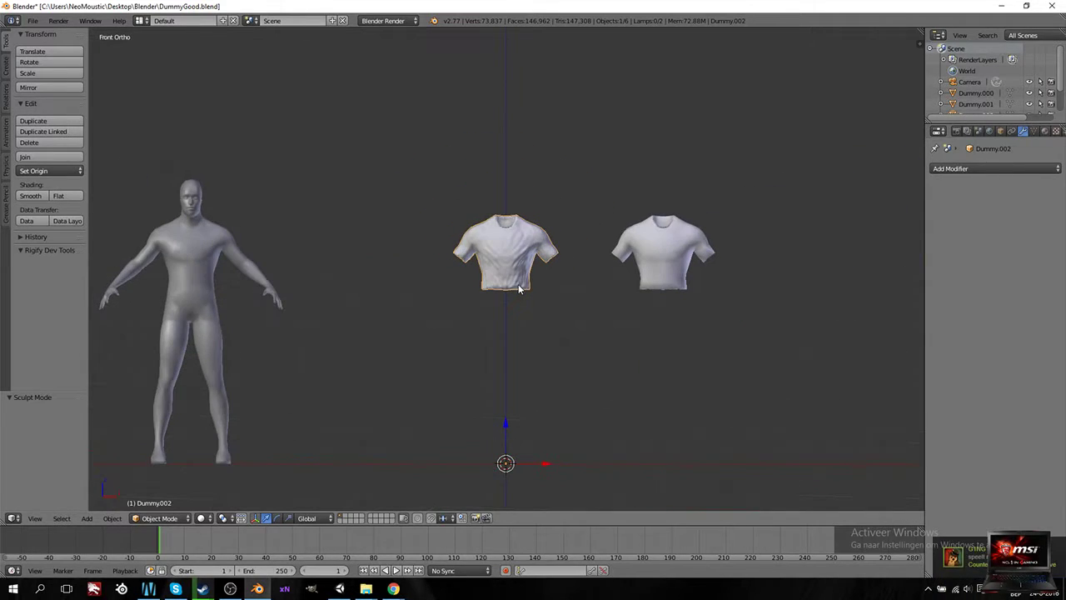
scroll(518, 287, up, 4)
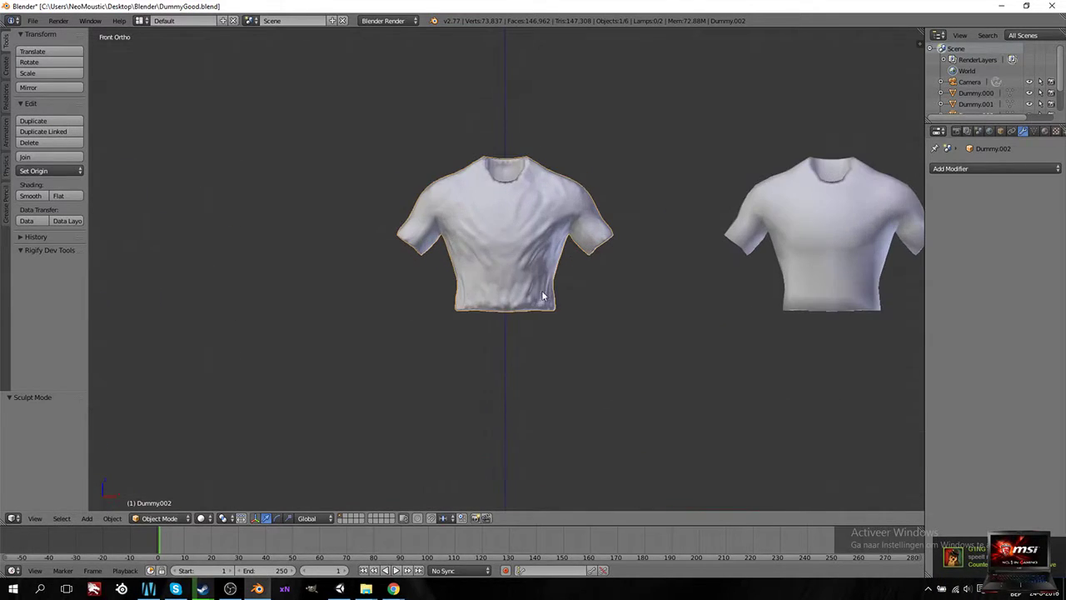
Step: Move the low-poly shirt Dummy.000 1 unit left so it overlaps the sculpted shirt
right_click(830, 262)
scroll(733, 367, down, 3)
drag(737, 502, 544, 498)
scroll(529, 432, up, 3)
middle_drag(523, 242, 460, 276)
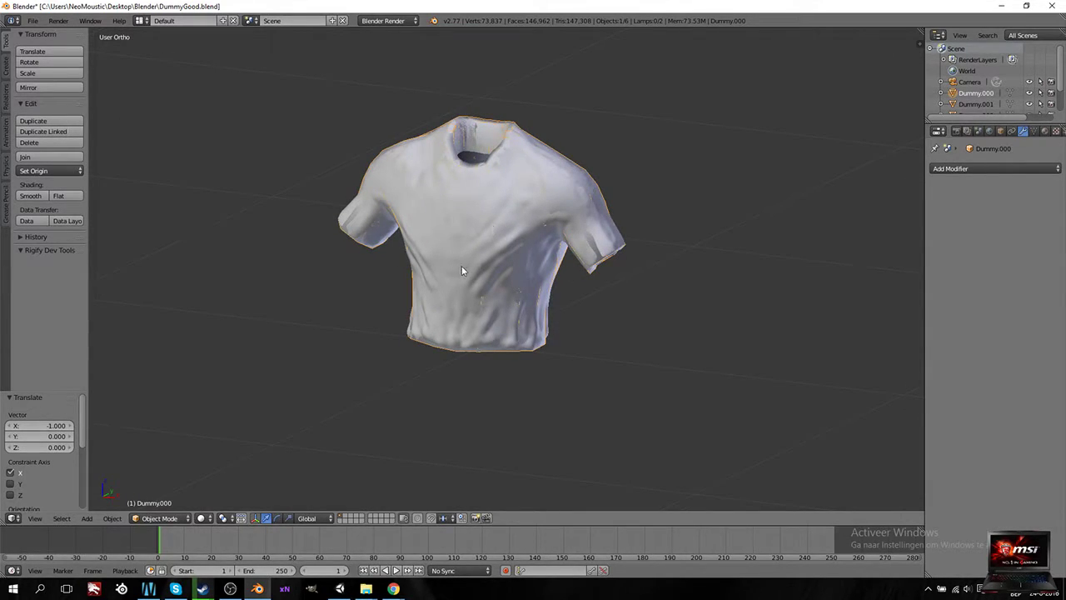
Step: Enter Edit Mode on Dummy.000 and view its mesh front-on
key(Tab)
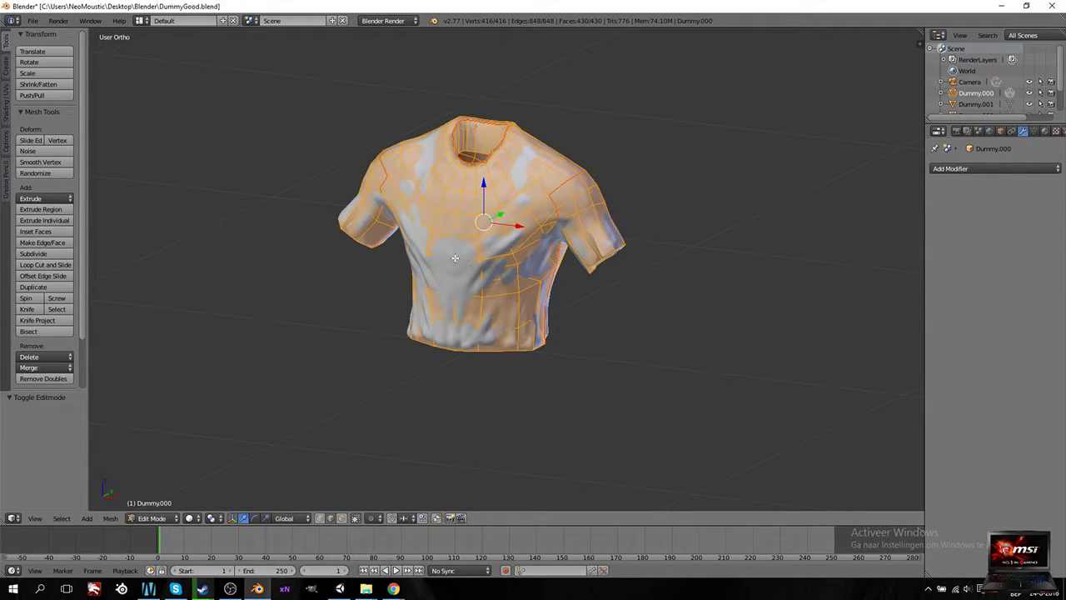
key(KP_1)
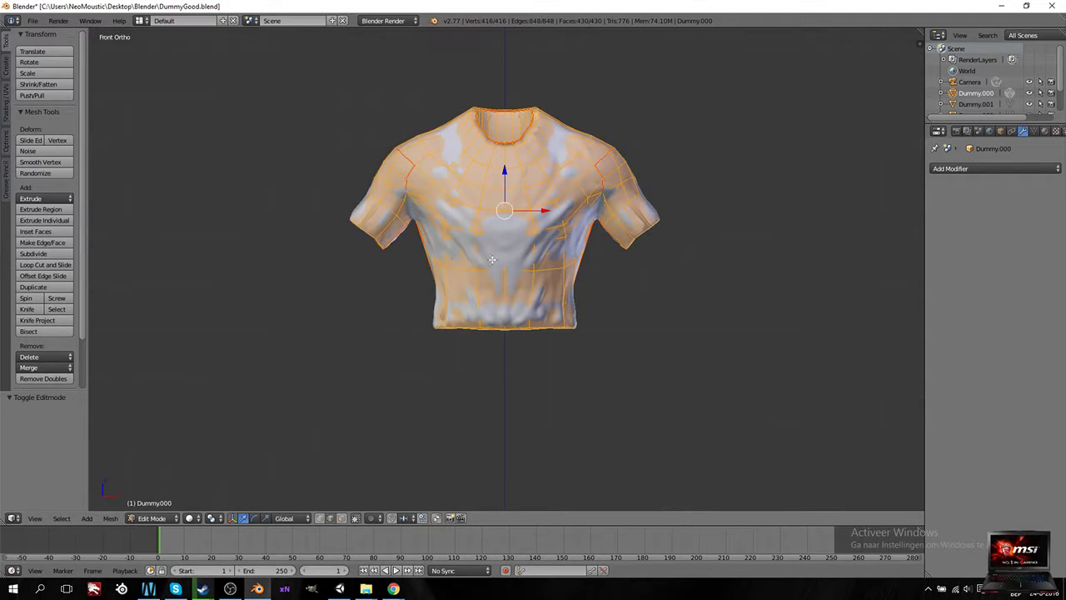
scroll(504, 275, up, 3)
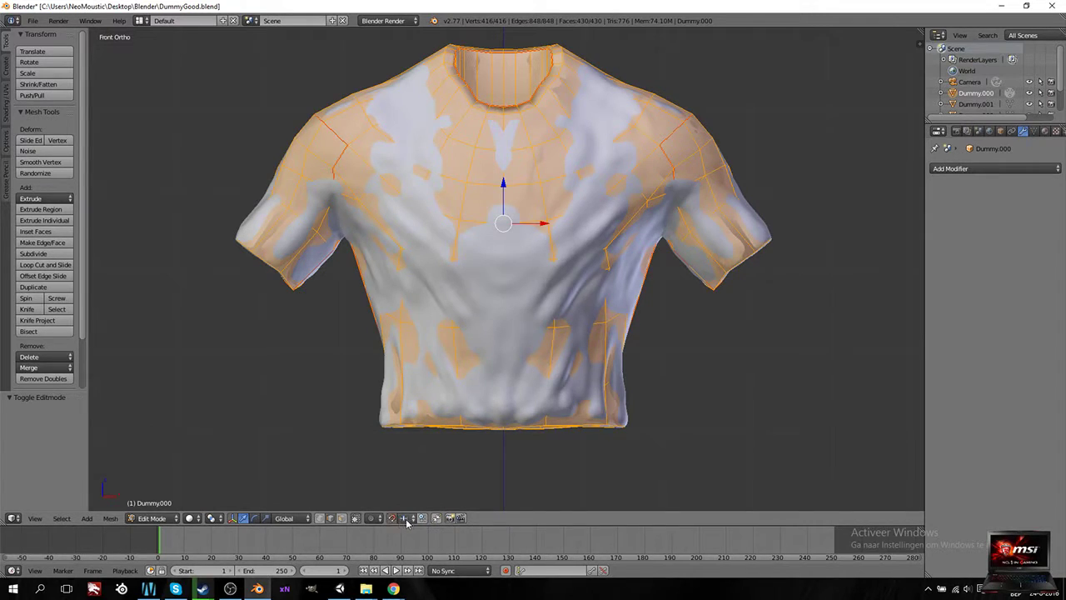
Step: Set the Snap Element to Face and snap a first chest vertex onto the sculpted shirt
click(407, 519)
click(421, 468)
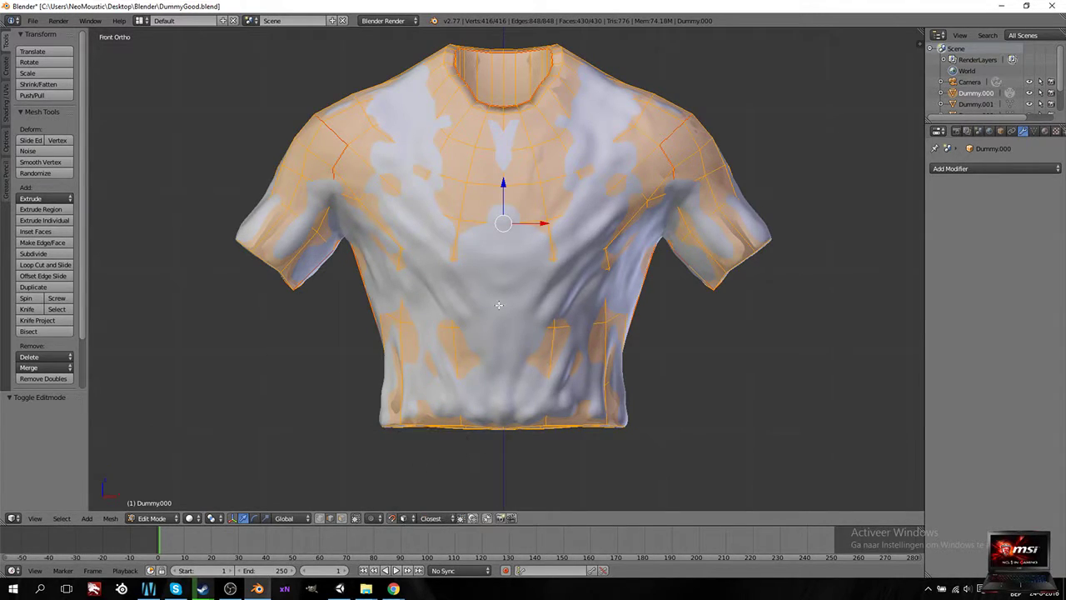
right_click(504, 268)
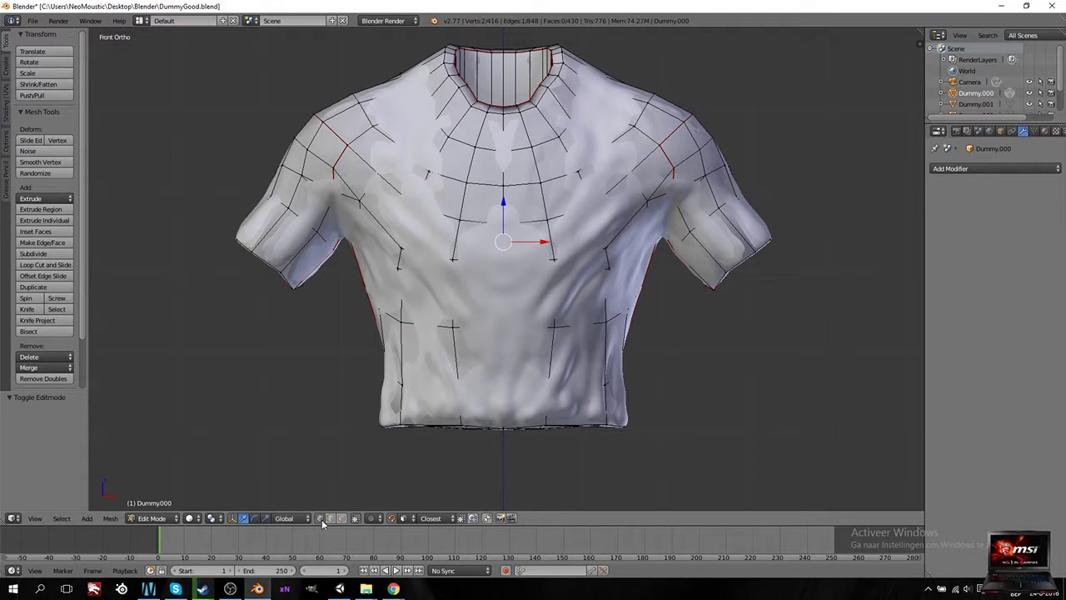
right_click(503, 259)
key(g)
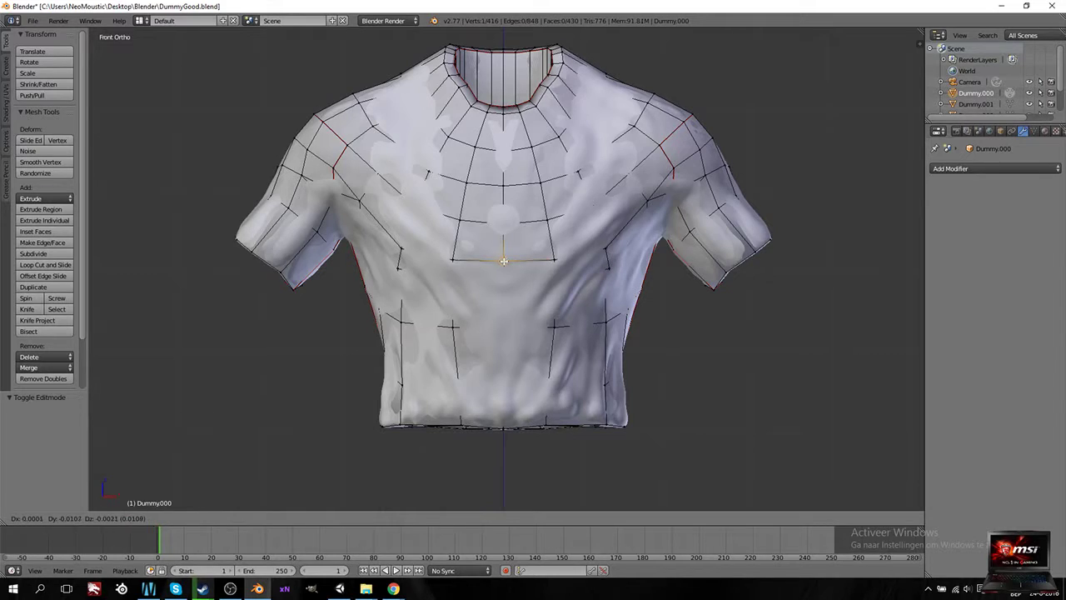
click(503, 259)
Step: Snap the upper chest, neckline and collar vertices onto the sculpted surface
right_click(503, 223)
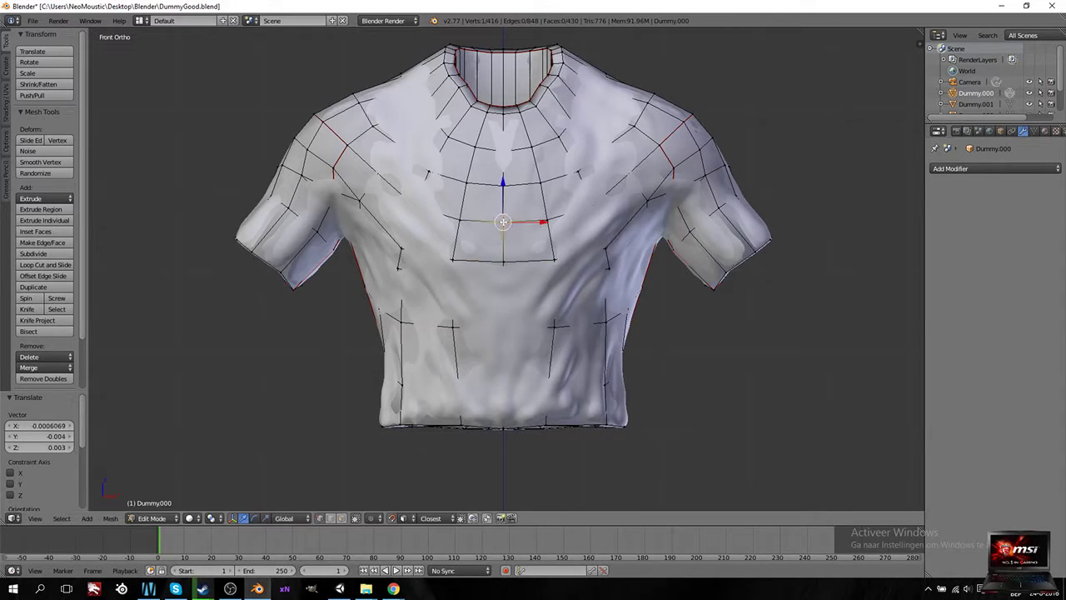
right_drag(504, 153, 503, 152)
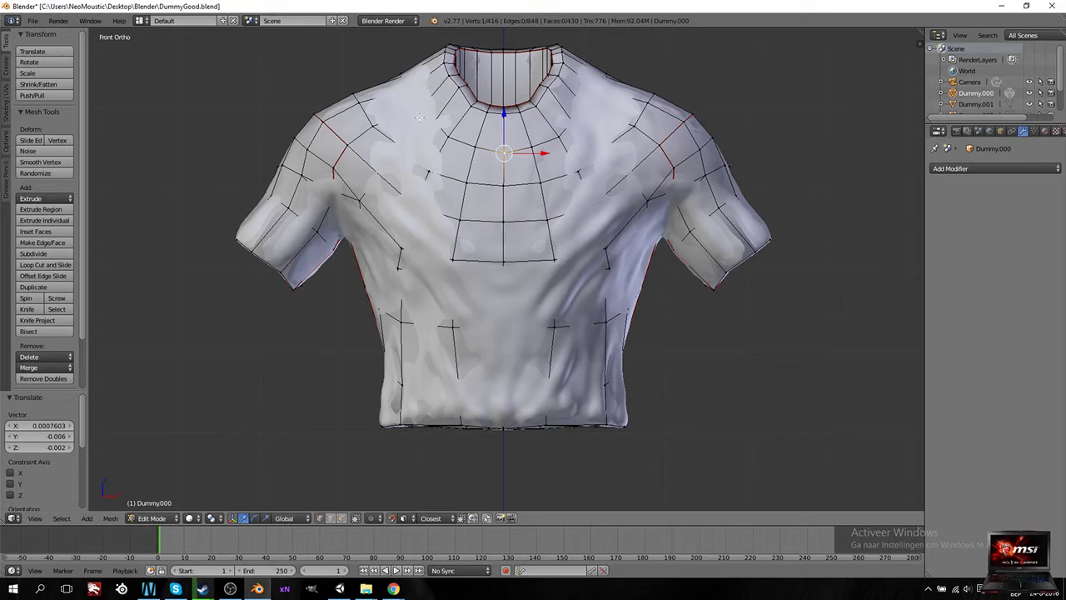
right_drag(428, 119, 418, 110)
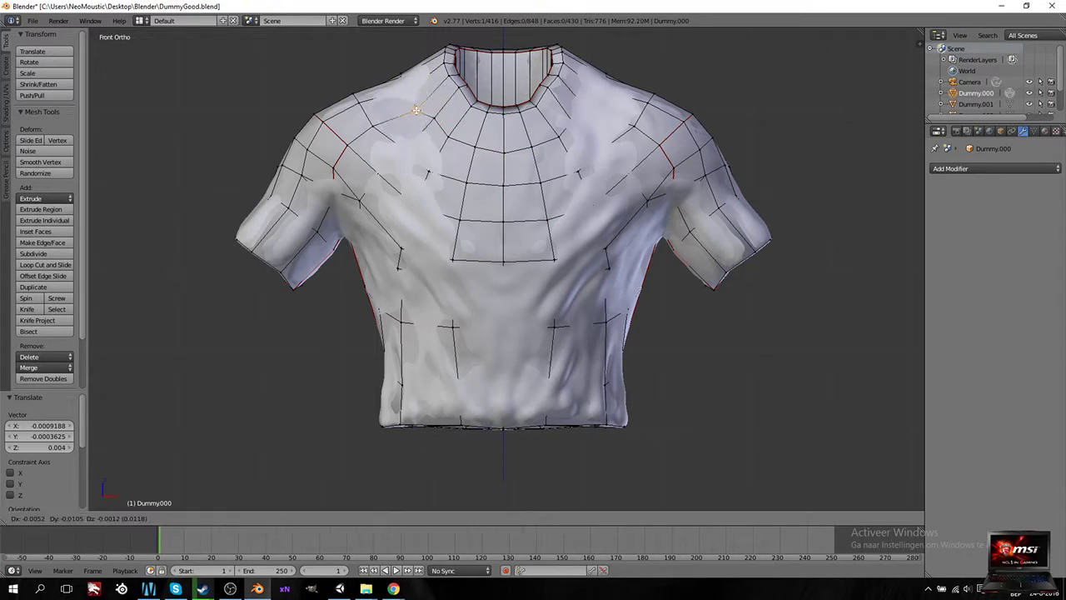
click(416, 109)
right_click(406, 89)
key(g)
click(406, 89)
right_click(405, 152)
key(g)
click(400, 166)
right_click(431, 172)
key(g)
click(432, 169)
Step: Snap two shoulder vertices and a collar vertex onto the sculpted surface
right_click(579, 167)
key(g)
click(578, 168)
right_click(608, 148)
key(g)
click(614, 143)
right_click(586, 106)
key(g)
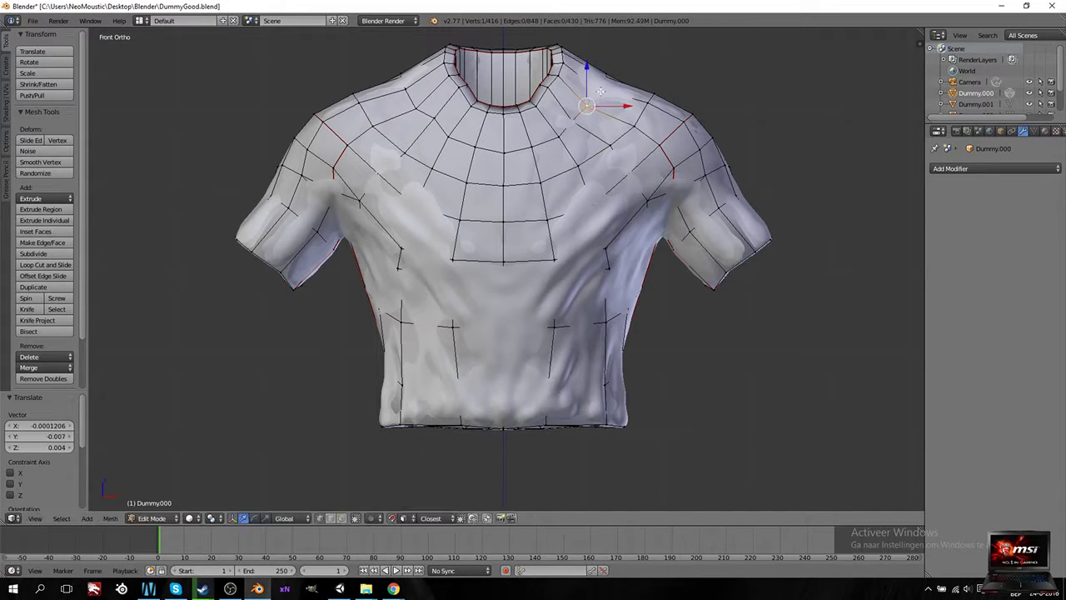
click(638, 87)
Step: Snap a shoulder vertex and a sleeve-cuff vertex onto the sculpted shirt
middle_drag(650, 99, 521, 160)
right_click(471, 188)
key(g)
click(471, 187)
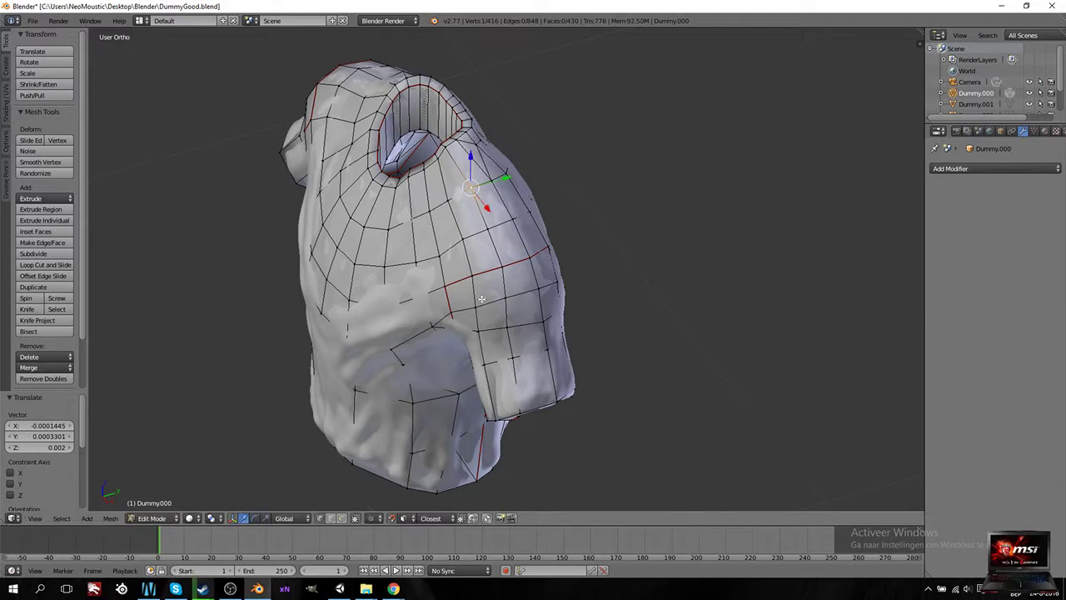
middle_drag(482, 298, 548, 316)
right_click(553, 308)
key(g)
click(589, 301)
Step: Snap chest and armpit vertices onto the sculpted surface
middle_drag(492, 314, 500, 287)
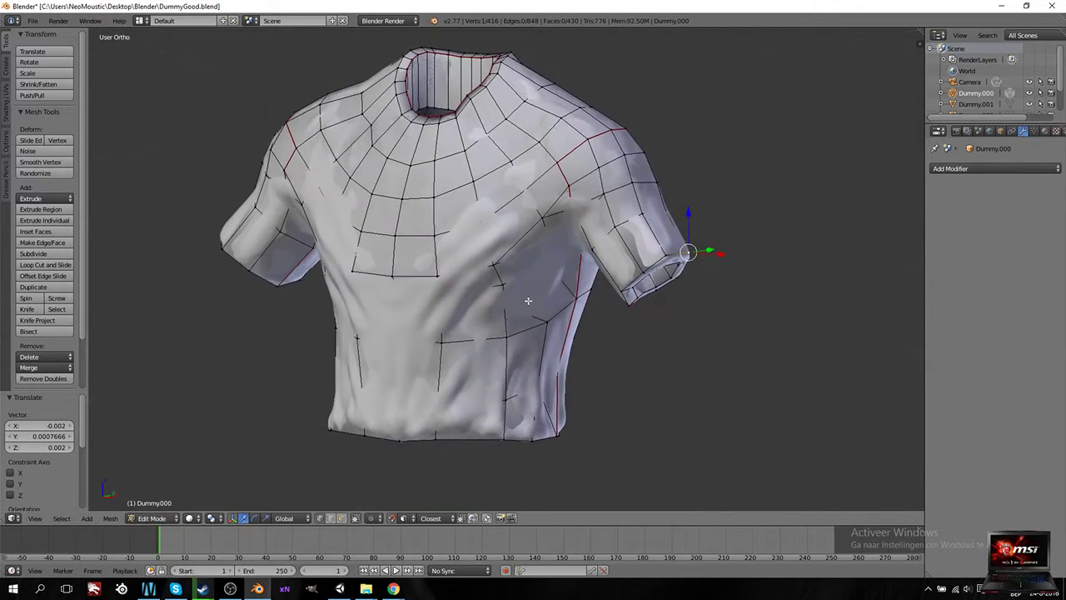
right_click(501, 286)
key(g)
click(500, 285)
key(g)
click(545, 258)
middle_drag(546, 258, 577, 190)
right_click(610, 201)
key(g)
click(611, 205)
key(g)
click(622, 238)
Step: Snap the lower-shirt and hem vertices onto the sculpted surface
middle_drag(584, 246, 563, 281)
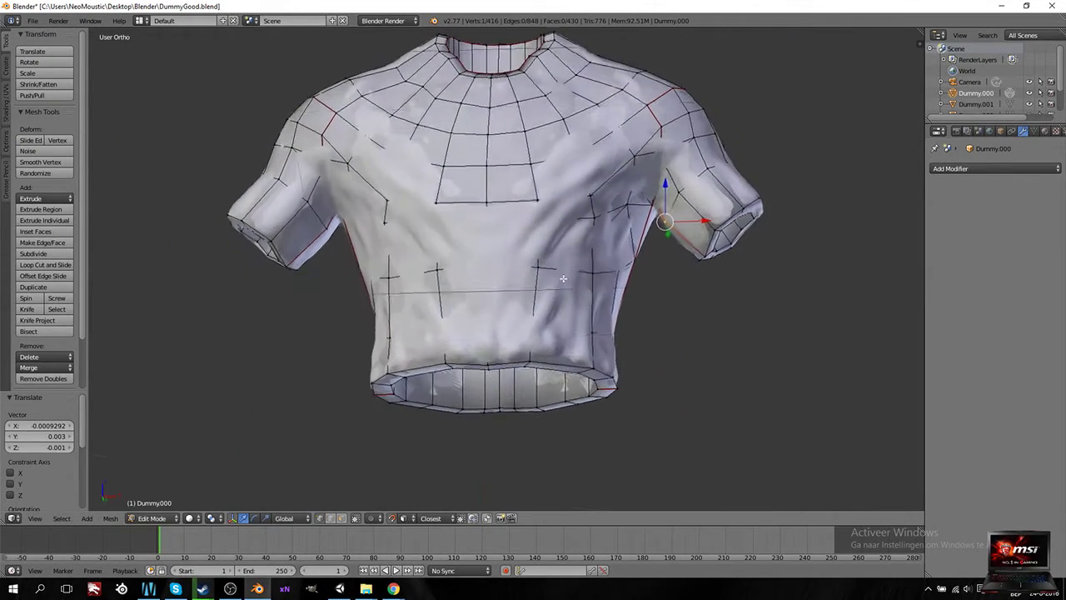
right_click(532, 332)
key(g)
click(532, 333)
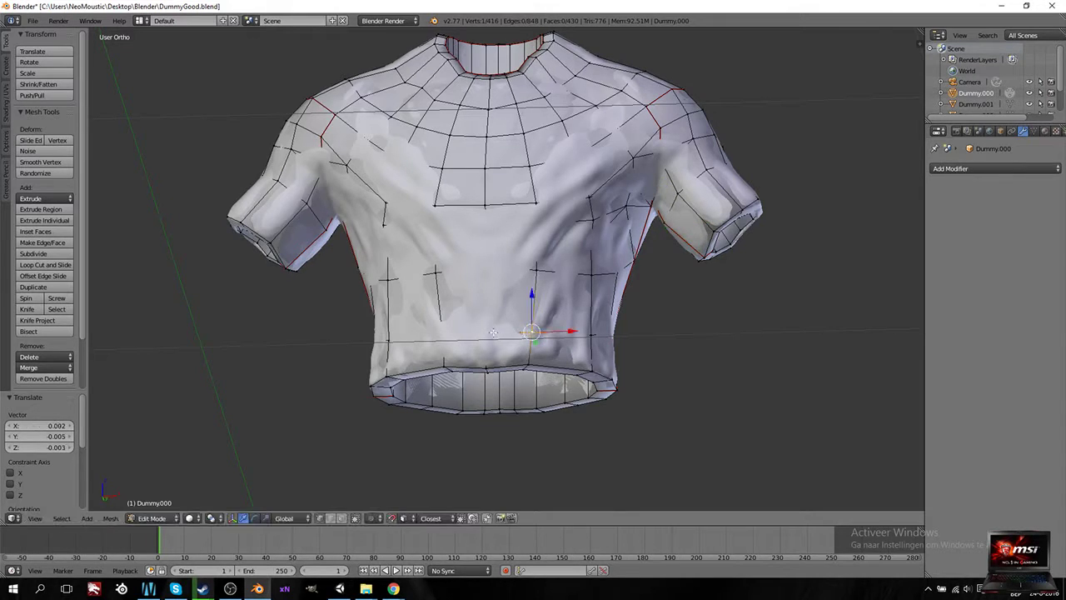
right_click(485, 332)
key(g)
click(485, 332)
right_click(446, 331)
key(g)
click(448, 333)
middle_drag(562, 346, 511, 342)
right_click(517, 330)
key(g)
click(518, 332)
Step: Snap upper chest vertices onto the surface, checking them in front view
middle_drag(445, 330, 466, 275)
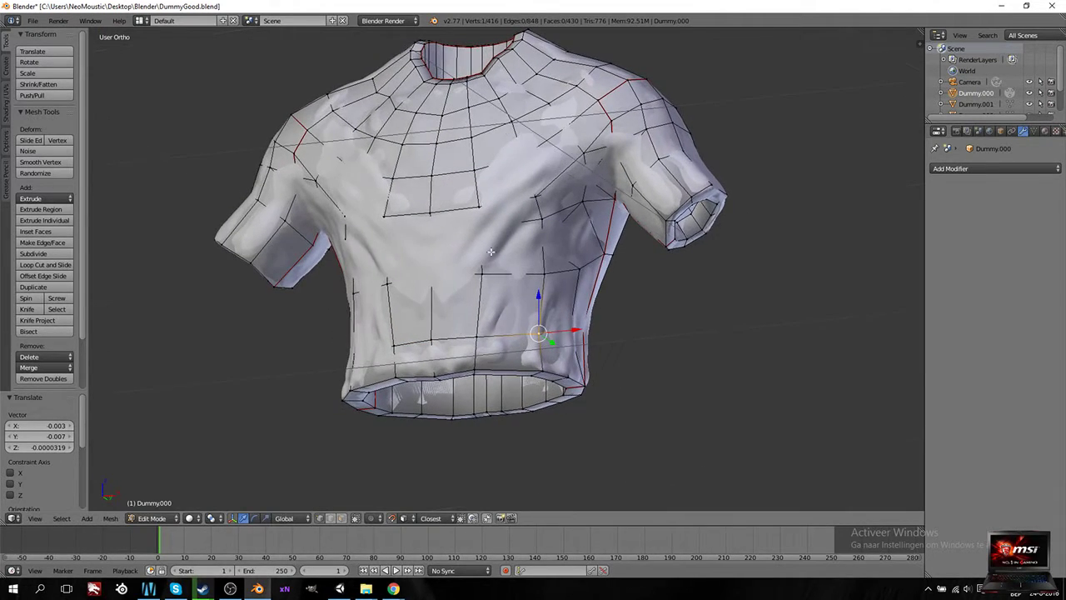
right_click(476, 248)
key(g)
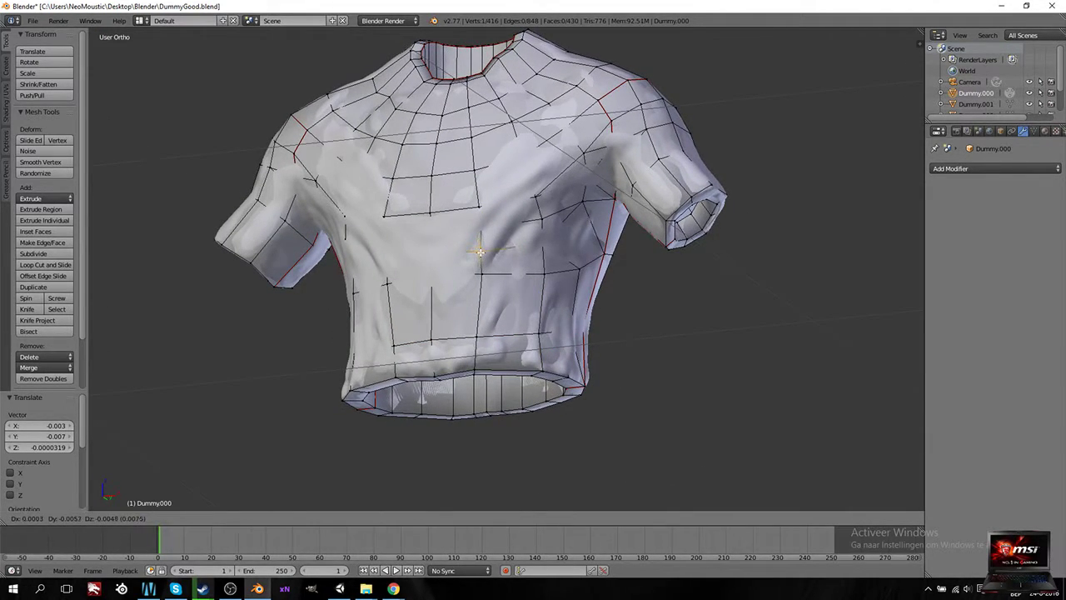
click(482, 249)
key(g)
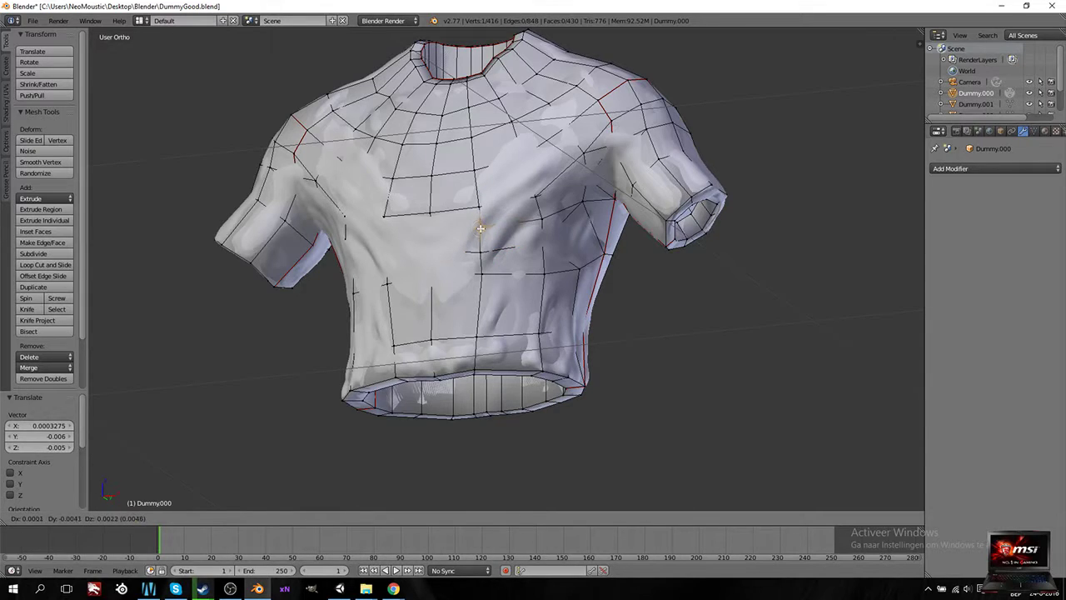
click(480, 224)
right_click(437, 235)
middle_drag(437, 235, 434, 236)
key(KP_1)
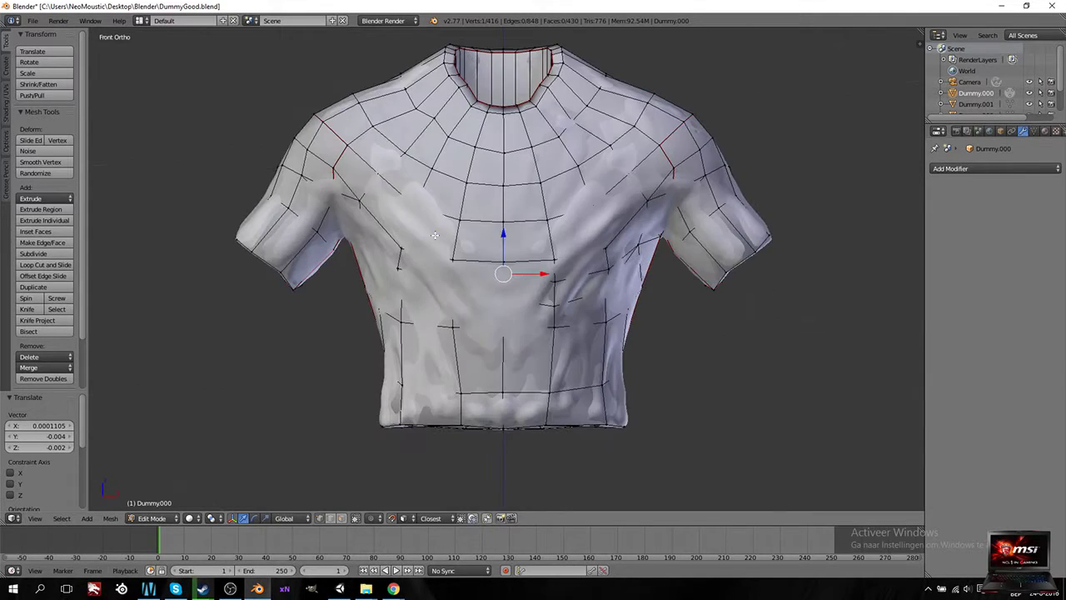
key(g)
click(503, 277)
Step: Snap the lower chest, lower torso and left chest vertices onto the surface
right_click(501, 301)
key(g)
click(502, 303)
right_click(449, 279)
key(g)
click(449, 279)
right_click(451, 302)
key(g)
click(439, 289)
right_click(399, 271)
key(g)
click(400, 271)
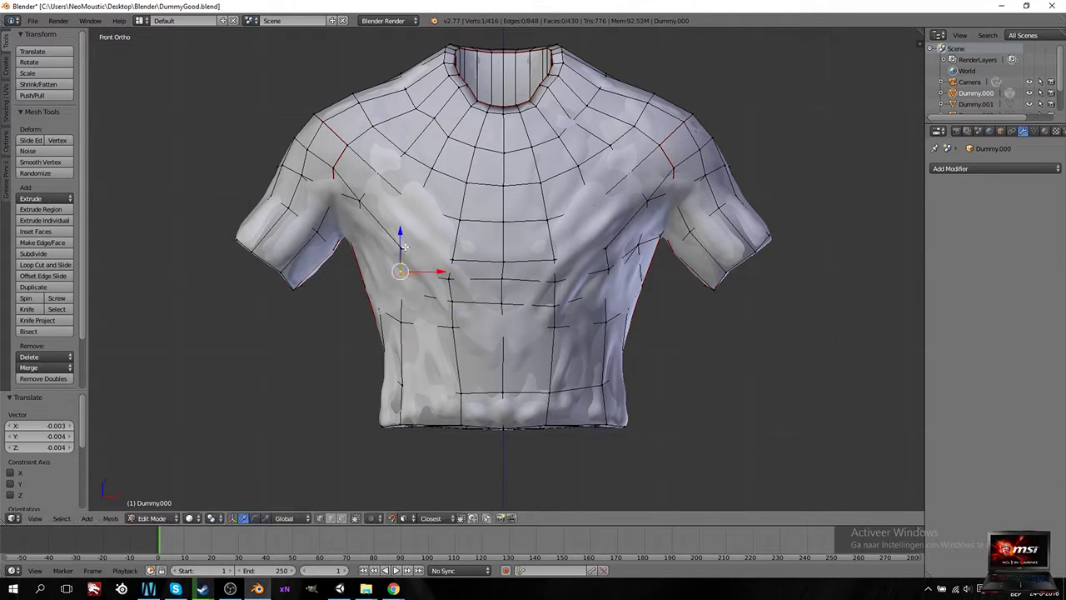
right_click(403, 247)
key(g)
click(404, 246)
Step: Snap more front vertices onto the sculpted surface from an angled view
middle_drag(404, 246, 525, 230)
right_click(483, 195)
key(g)
click(484, 195)
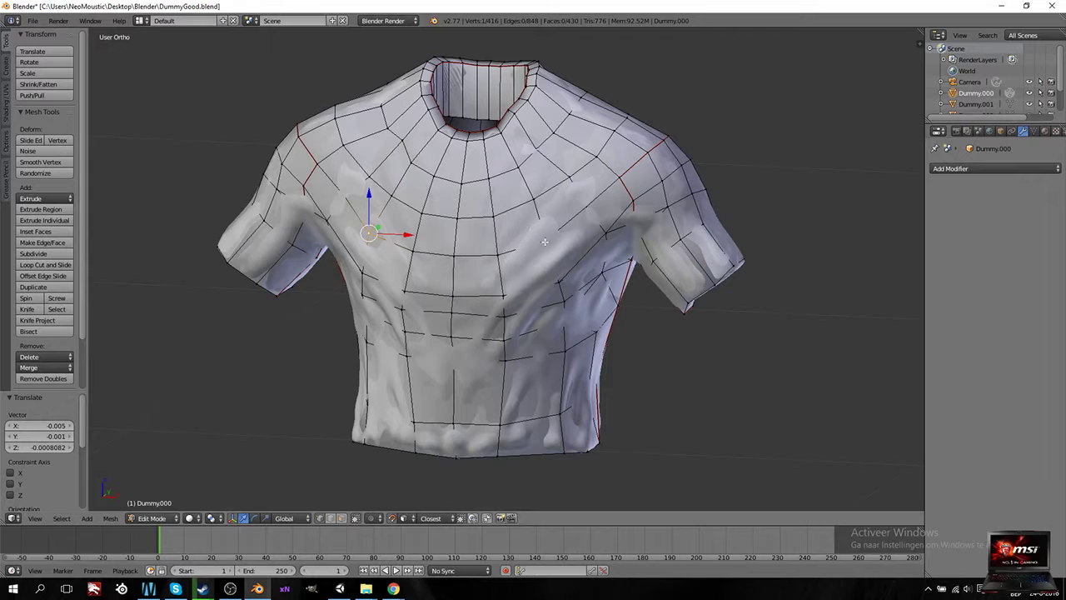
right_click(545, 242)
key(g)
click(546, 242)
right_click(558, 280)
key(g)
click(559, 280)
Step: Snap the lower side vertices onto the surface and begin on the shirt's back
right_click(571, 311)
middle_drag(583, 316, 467, 331)
right_click(465, 319)
key(g)
click(466, 321)
right_click(541, 374)
key(g)
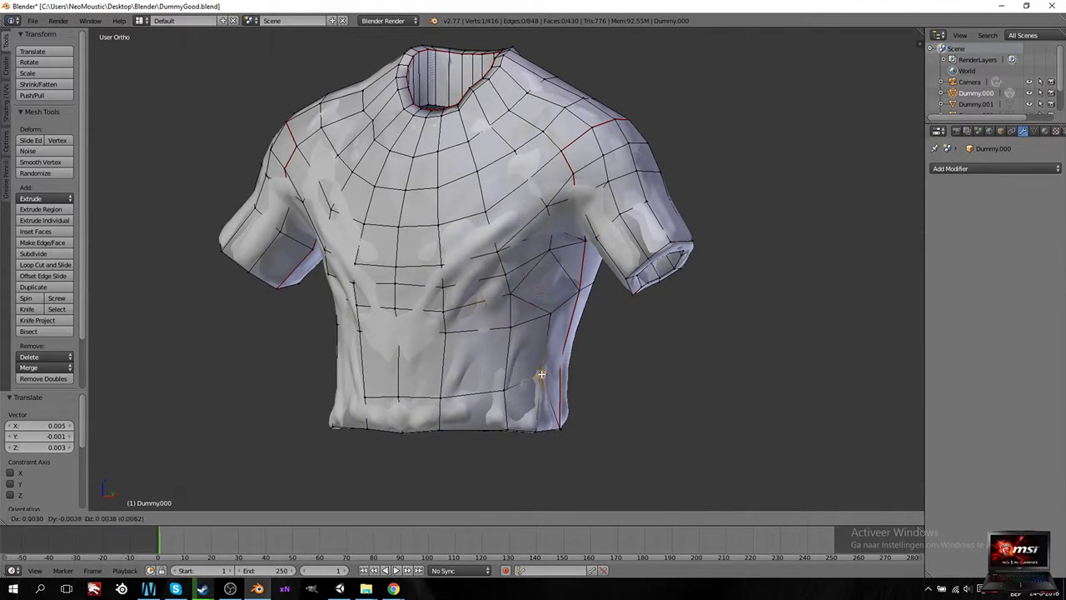
click(542, 375)
middle_drag(542, 375, 495, 391)
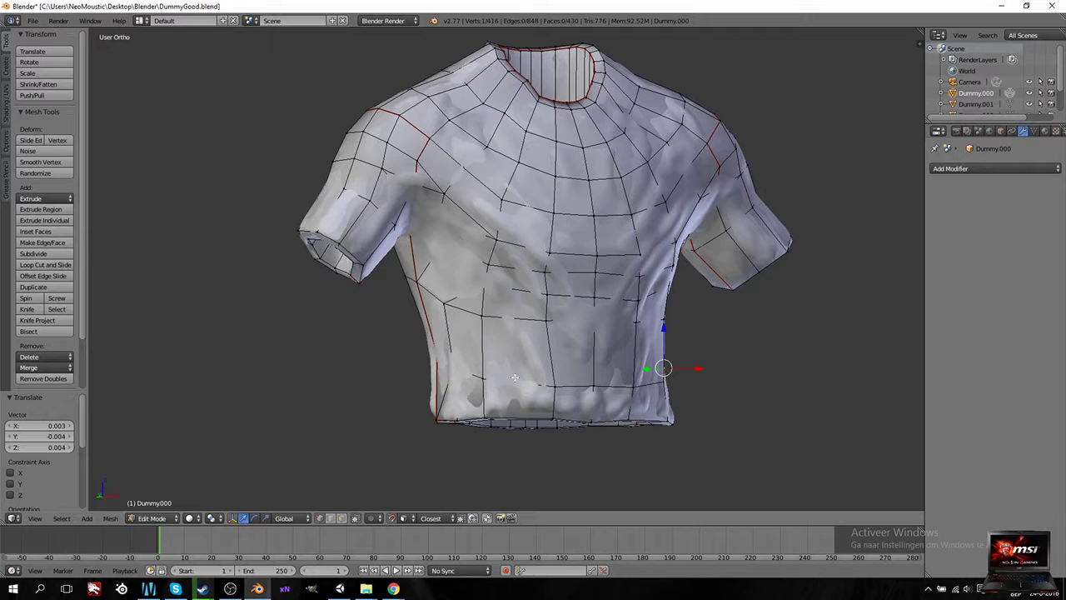
right_click(485, 376)
key(g)
click(487, 379)
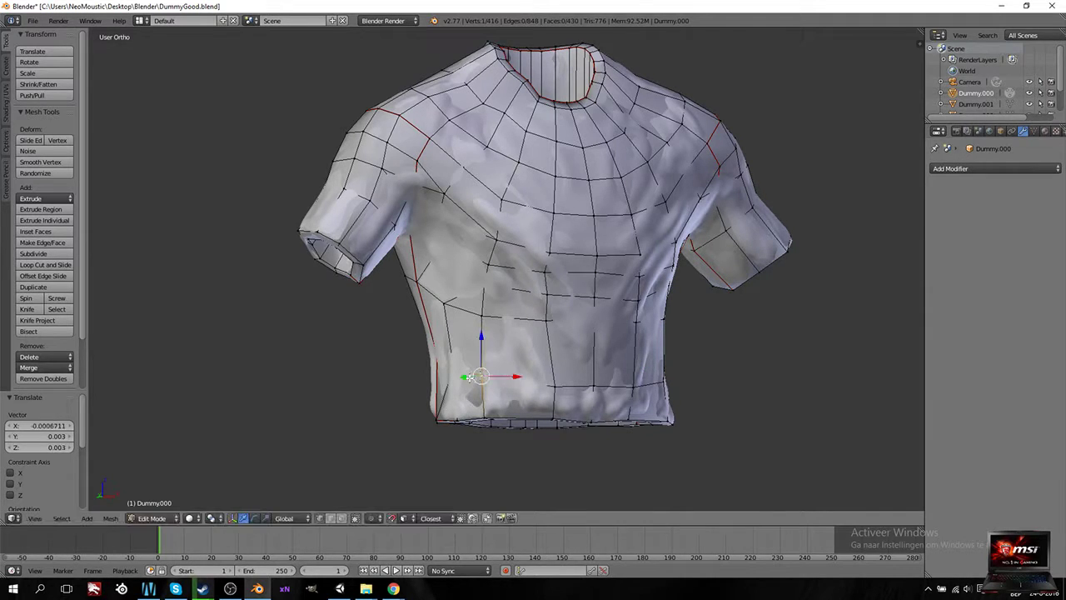
middle_drag(488, 379, 646, 359)
right_click(502, 377)
key(g)
click(504, 379)
right_click(646, 359)
Step: Nudge the selected vertex onto the sculpted shirt and switch to the back view
key(g)
click(645, 358)
middle_drag(528, 339, 541, 340)
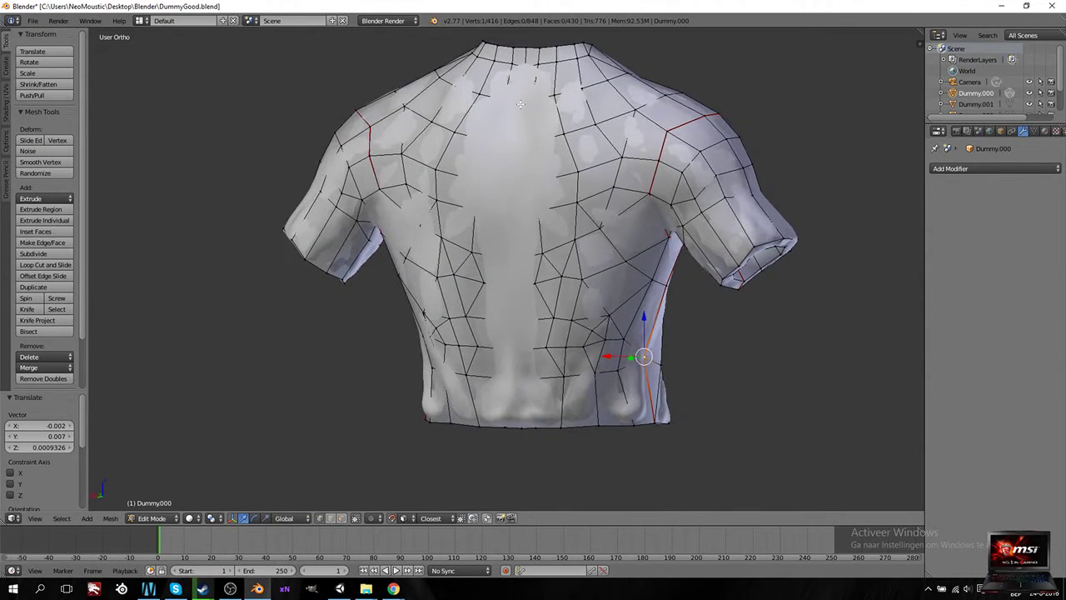
key(ctrl+KP_1)
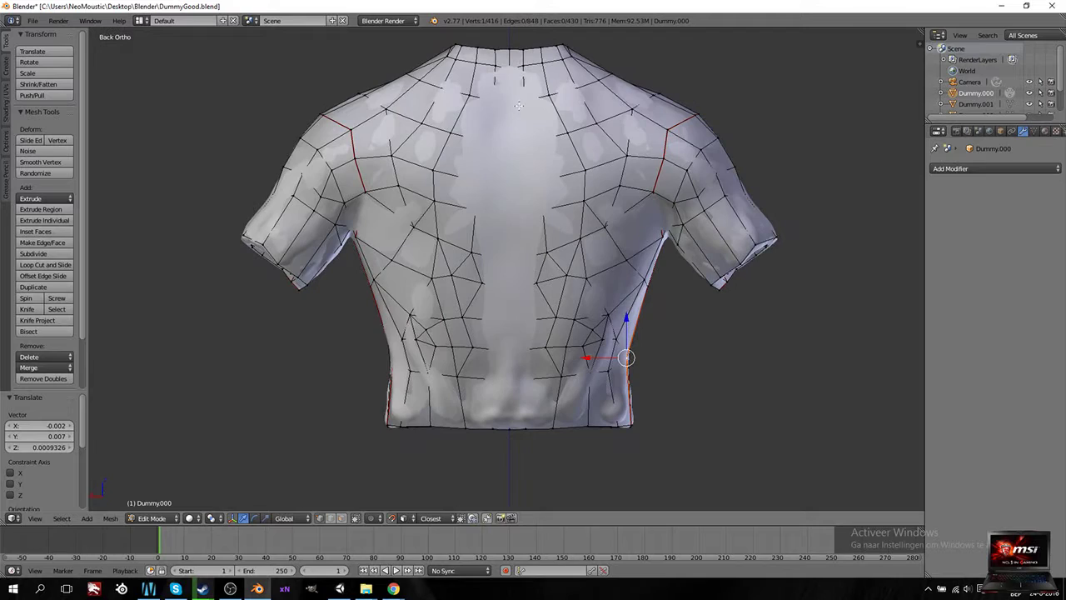
Step: Fit the topmost neck vertices of the low-poly shirt to the detailed shirt surface
right_click(508, 102)
key(g)
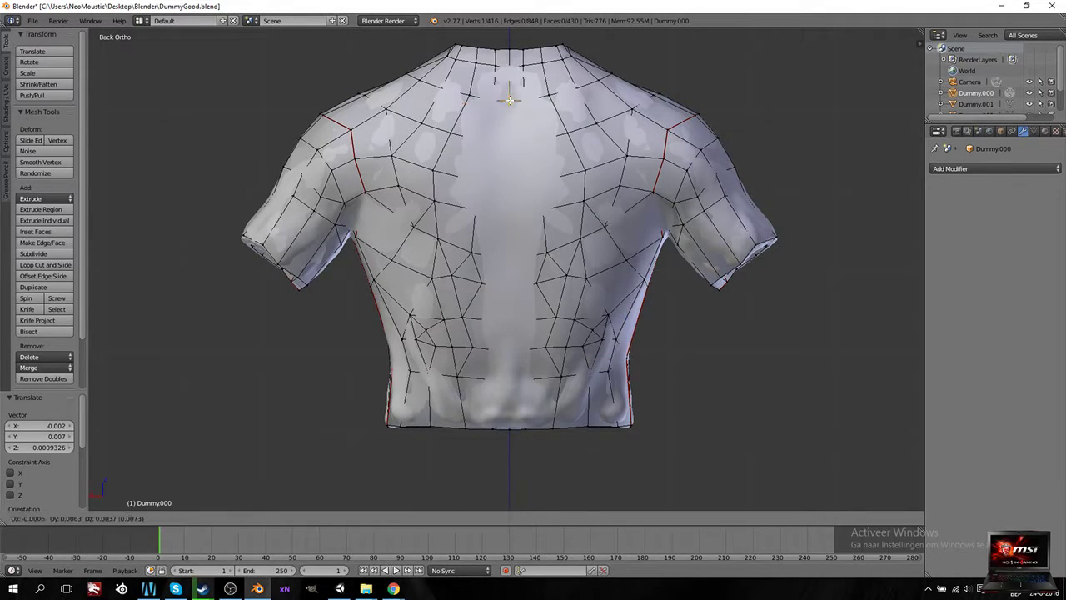
click(510, 100)
key(g)
click(489, 100)
right_click(523, 98)
key(g)
click(525, 98)
key(g)
click(483, 137)
Step: Adjust the remaining vertices around the back of the neckline onto the sculpted surface
right_click(506, 138)
key(g)
click(507, 138)
right_click(530, 139)
key(g)
click(531, 139)
right_click(536, 171)
key(g)
click(525, 176)
key(g)
click(506, 180)
right_click(478, 181)
key(g)
click(478, 181)
Step: Snug the upper-back and right-side vertices against the detailed shirt
right_click(510, 207)
key(g)
click(539, 210)
right_click(539, 211)
key(g)
click(540, 213)
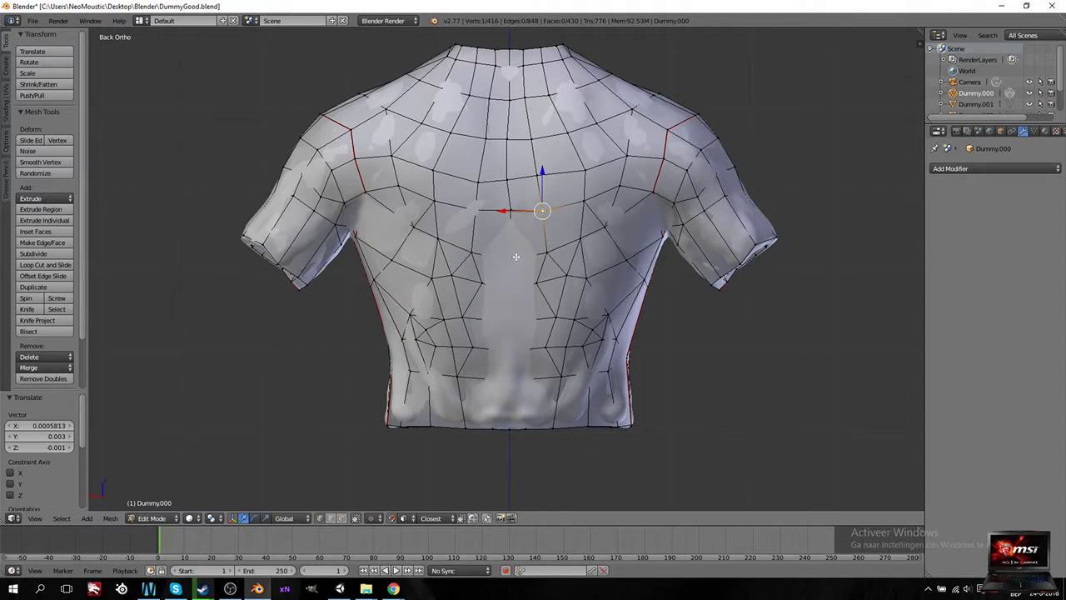
right_click(512, 256)
key(g)
click(511, 258)
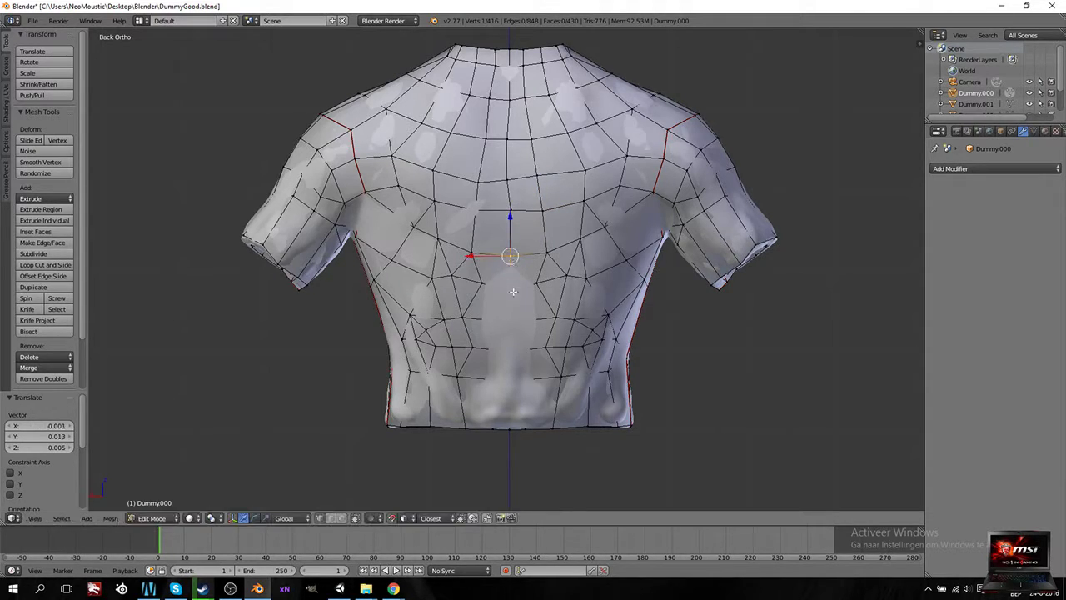
right_click(509, 286)
key(g)
click(508, 297)
Step: Fit the lower back vertices down to the bottom edge onto the sculpted shirt
right_click(510, 320)
key(g)
click(510, 319)
right_click(508, 352)
key(g)
click(508, 376)
right_click(508, 376)
key(g)
click(508, 379)
right_click(509, 428)
key(g)
click(509, 425)
Step: From an angled view, nudge the bottom-edge and hem vertices onto the detailed surface
middle_drag(509, 425, 524, 354)
key(g)
click(511, 408)
key(g)
click(503, 411)
key(g)
click(531, 409)
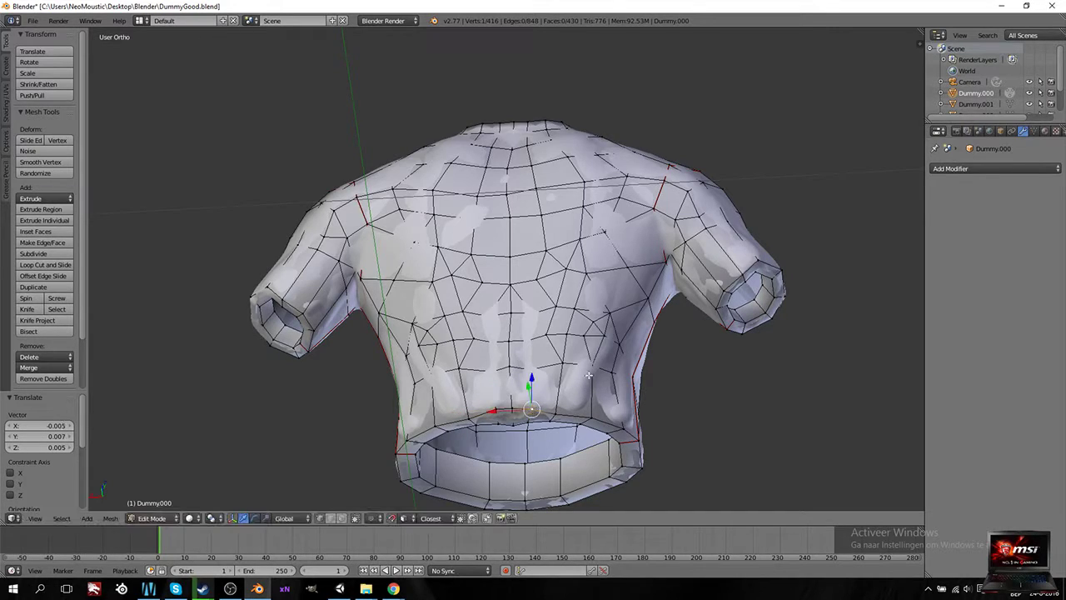
right_click(589, 374)
key(g)
click(593, 365)
right_click(489, 369)
key(g)
click(491, 368)
right_click(533, 369)
key(g)
click(533, 369)
Step: Fit the remaining vertices just above the hem to the sculpted shirt
right_click(532, 342)
key(g)
click(531, 341)
right_click(531, 315)
key(g)
click(532, 316)
right_click(491, 315)
key(g)
click(493, 329)
right_click(493, 342)
key(g)
click(493, 341)
Step: Adjust the sleeve and upper-back vertices, then return to the front view
middle_drag(493, 342, 417, 220)
right_click(418, 220)
key(g)
click(417, 219)
middle_drag(550, 262, 416, 226)
right_click(604, 222)
key(g)
click(613, 220)
right_click(399, 221)
key(g)
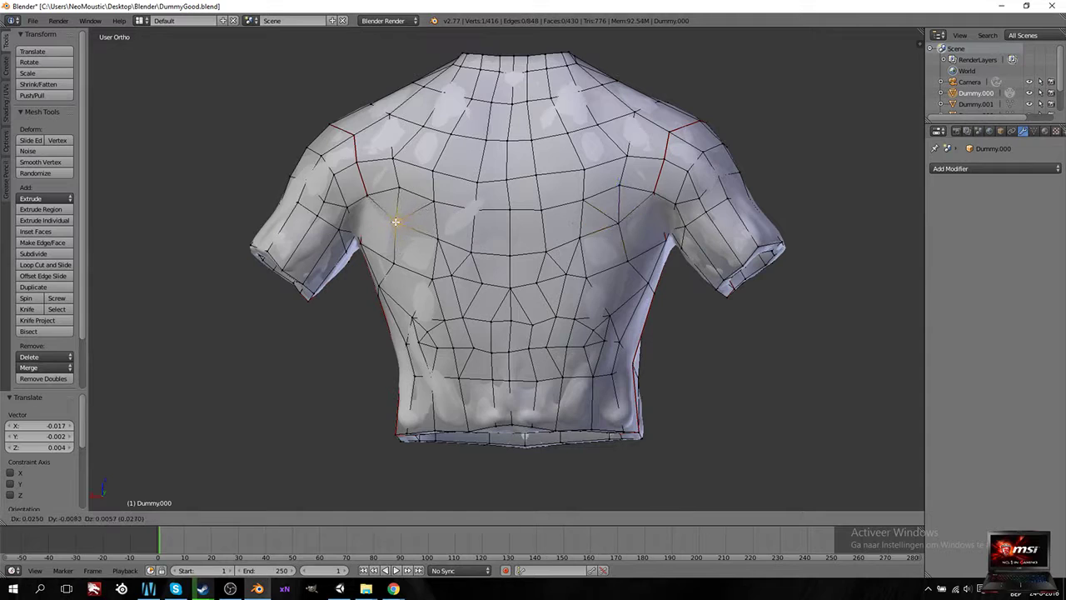
click(400, 222)
middle_drag(485, 239, 528, 298)
key(KP_1)
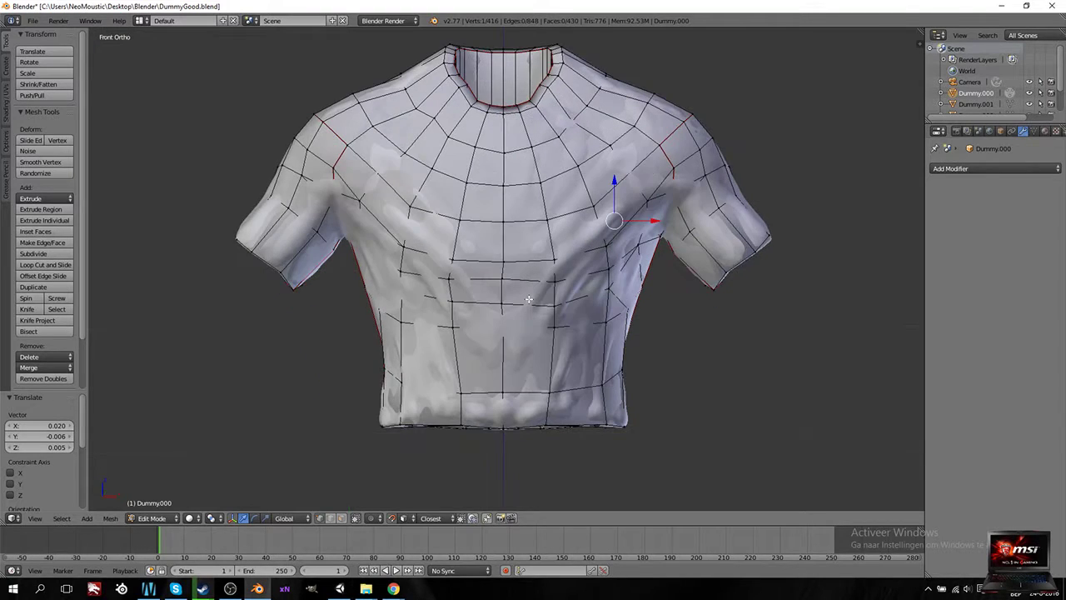
scroll(520, 298, down, 7)
Step: Return to Object Mode and duplicate the shirt in place
scroll(536, 294, up, 3)
key(Tab)
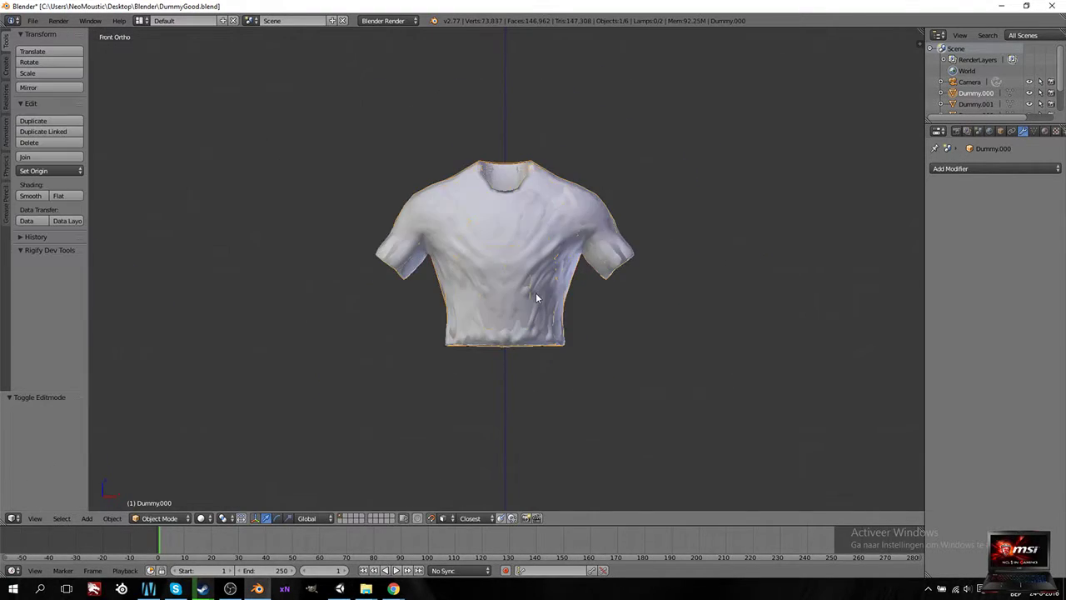
scroll(536, 295, down, 5)
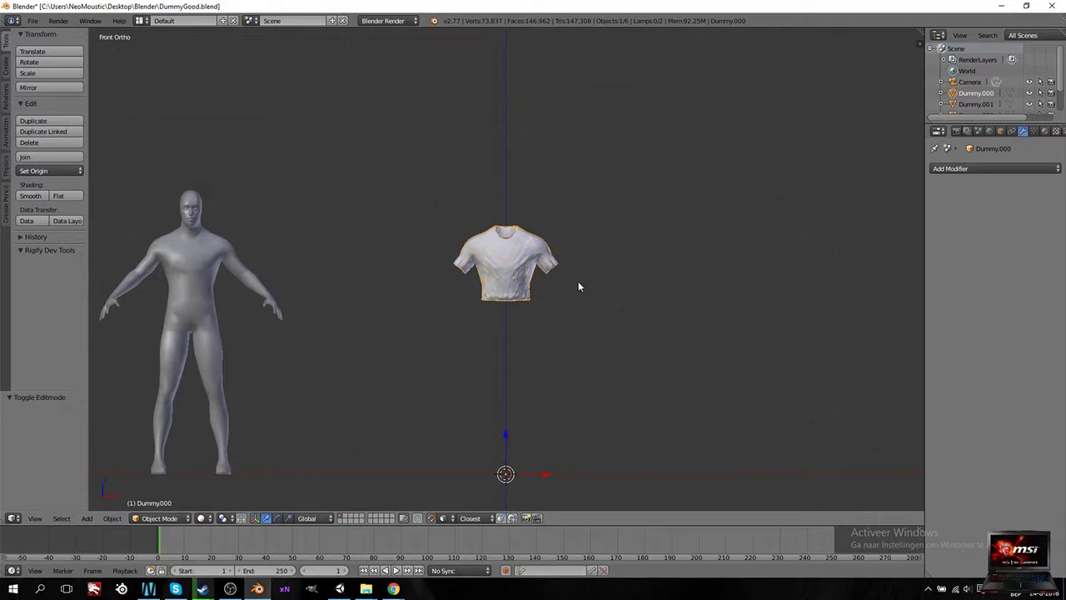
middle_drag(578, 283, 535, 310)
key(shift+d)
right_click(665, 480)
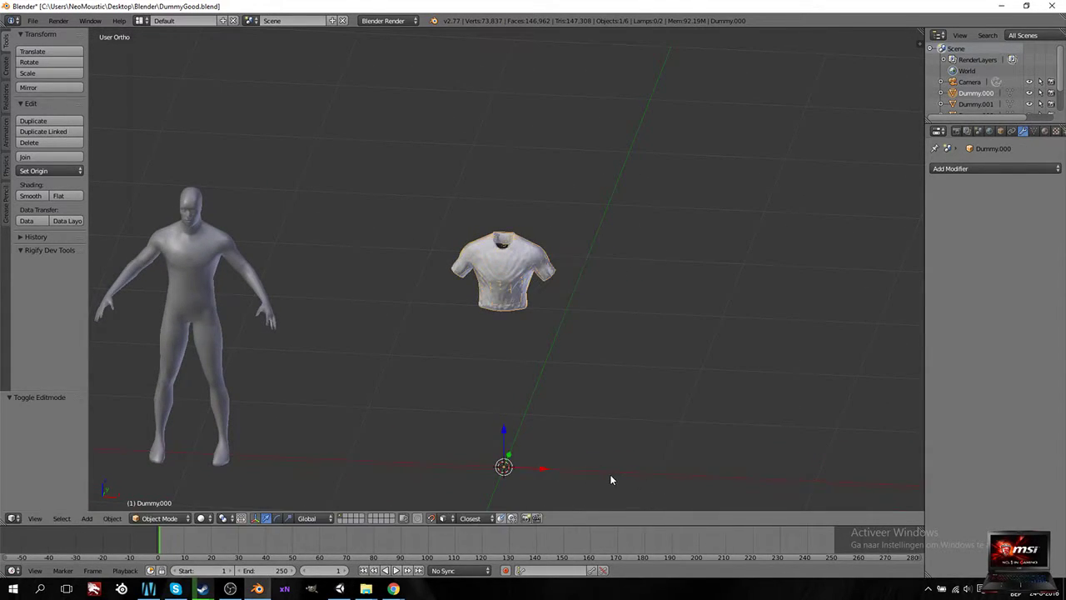
Step: Set Snap Element to Increment and scale the shirt up by 10 with S 10
click(443, 518)
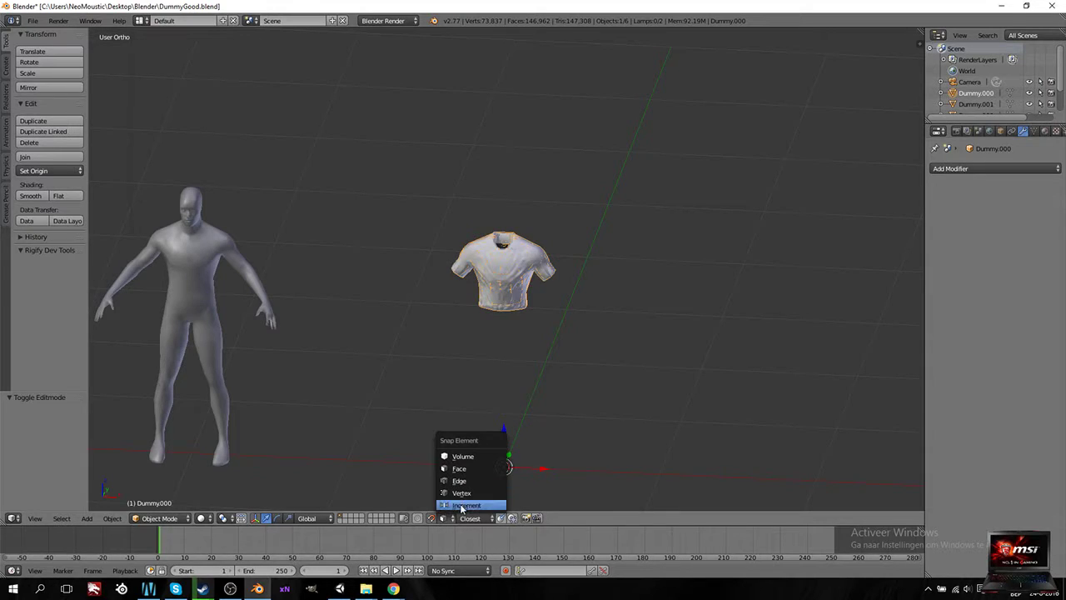
click(465, 503)
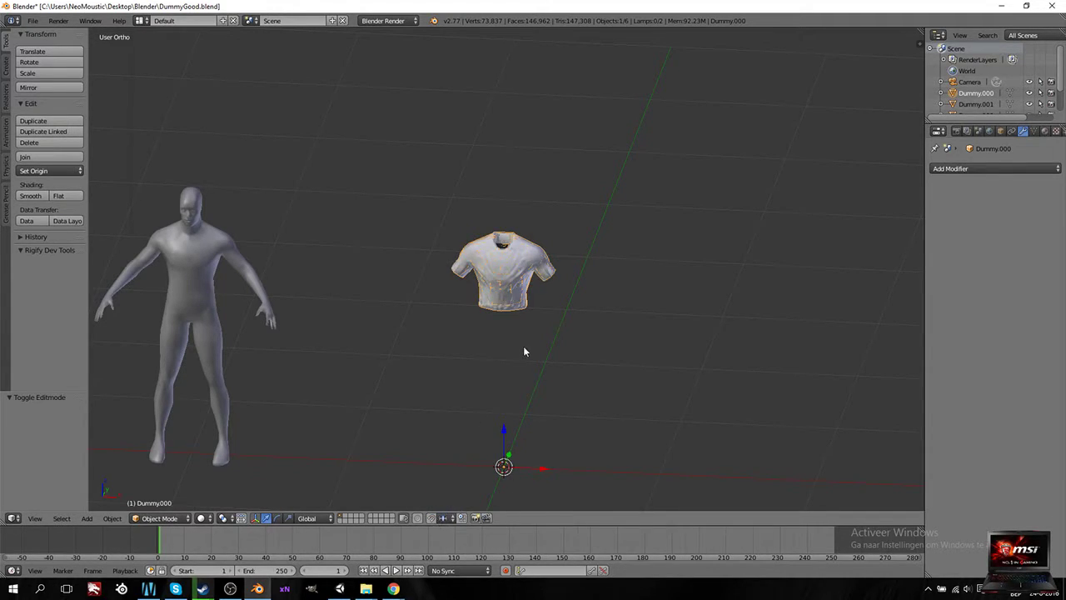
mouse_move(525, 351)
middle_down()
mouse_move(503, 359)
mouse_move(531, 373)
mouse_move(533, 363)
middle_up()
text(s10)
key(Return)
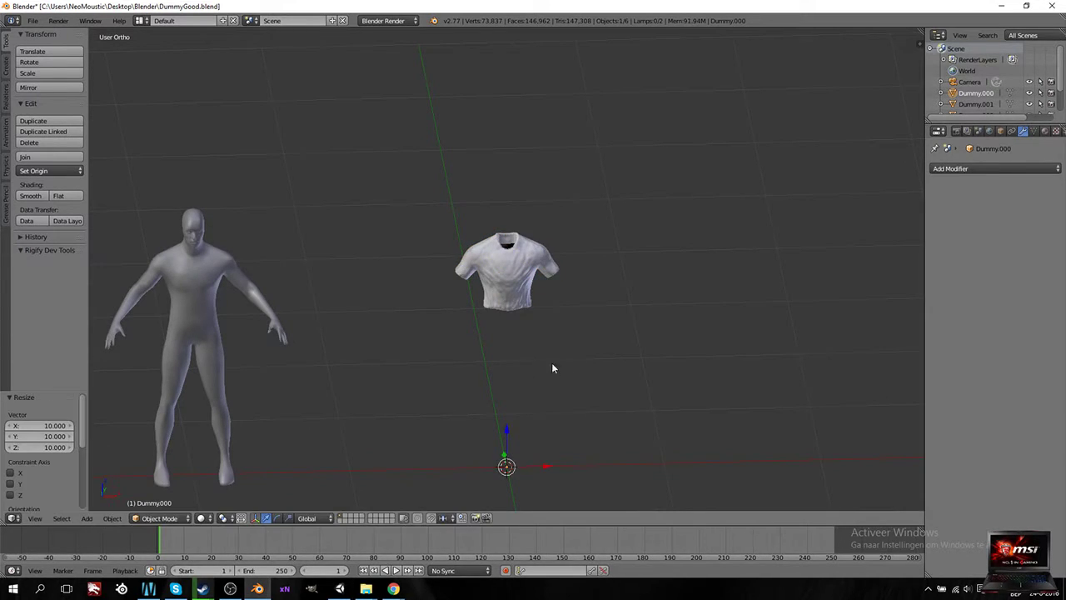
scroll(560, 370, down, 10)
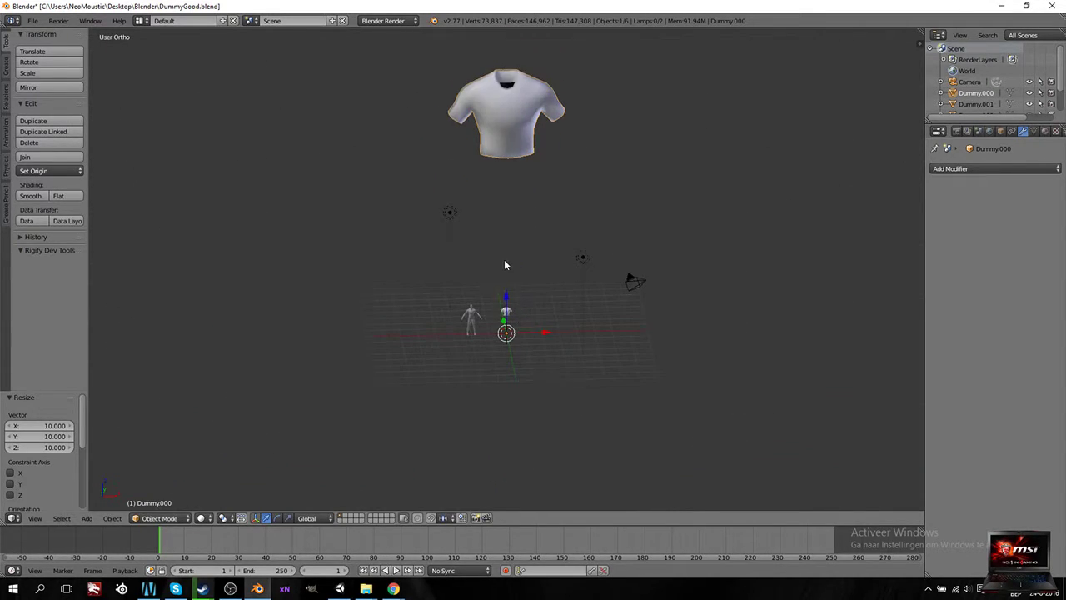
click(32, 20)
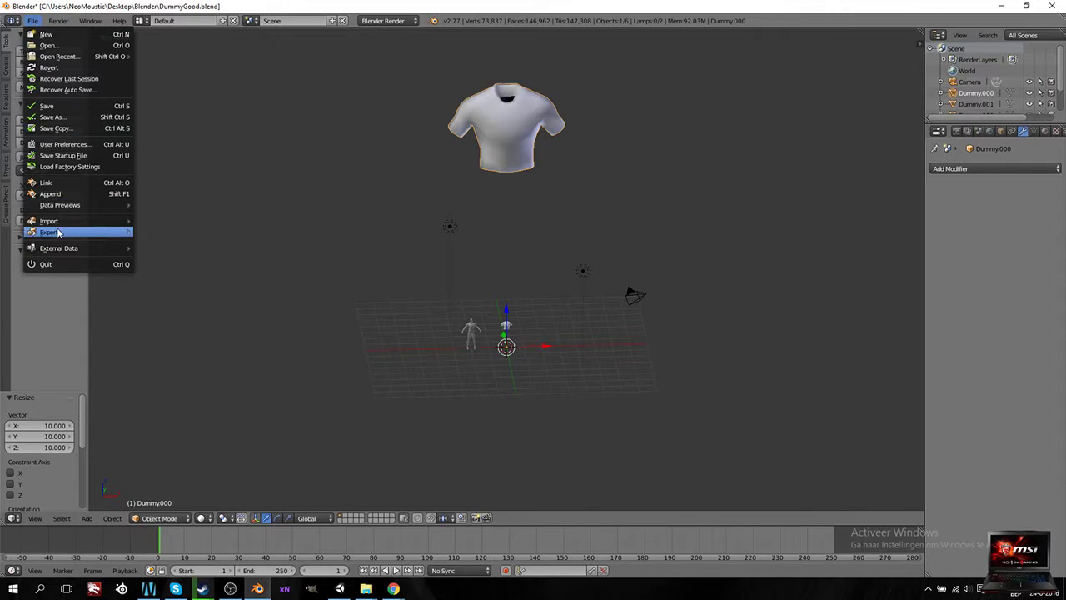
Step: Export the low-poly shirt as a Wavefront OBJ named TestyLP.obj
mouse_move(58, 233)
click(199, 289)
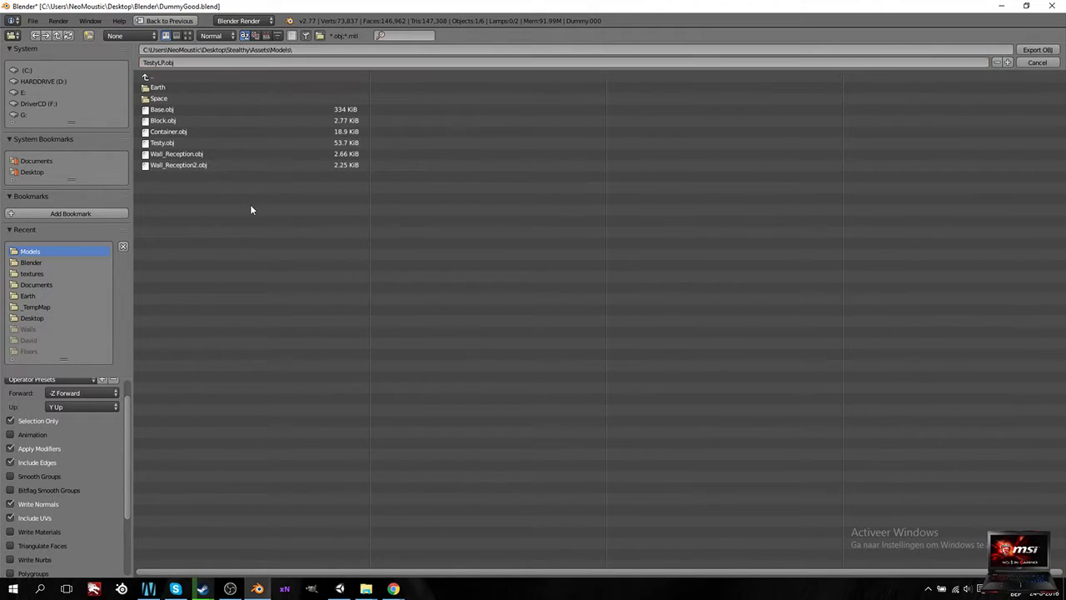
click(1033, 50)
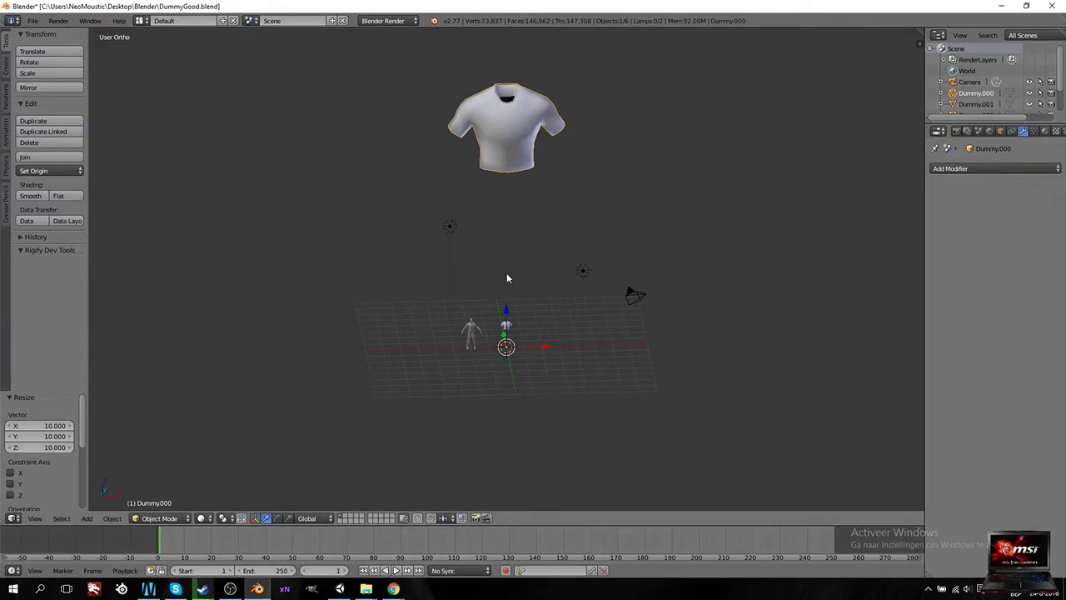
Step: Shrink the shirt to 0.1 scale, select Dummy.002, then undo the shrink
text(s.1)
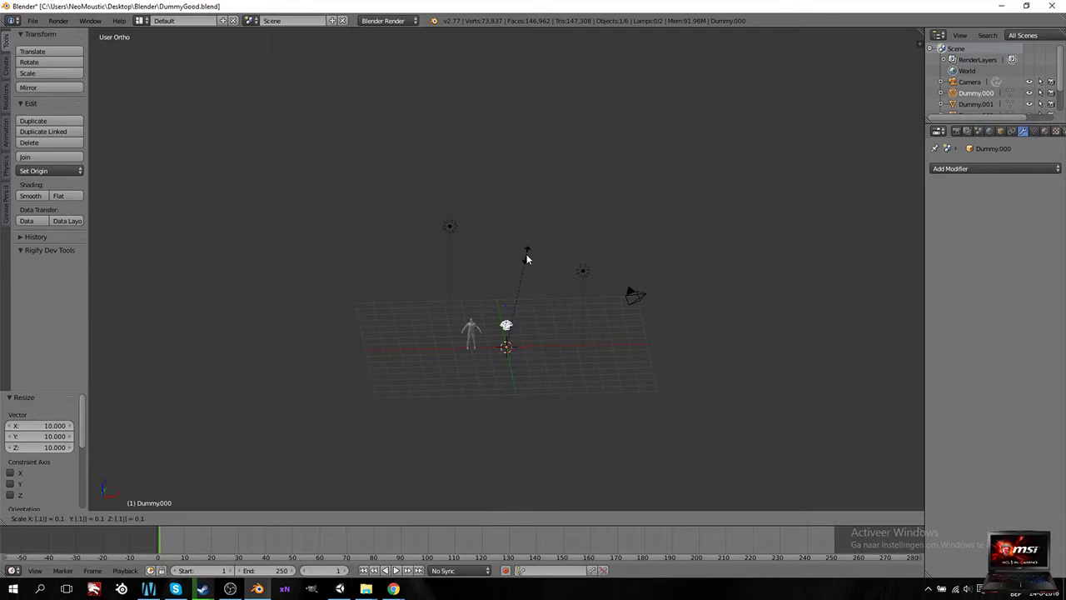
key(Return)
right_click(509, 325)
key(ctrl+z)
key(ctrl+z)
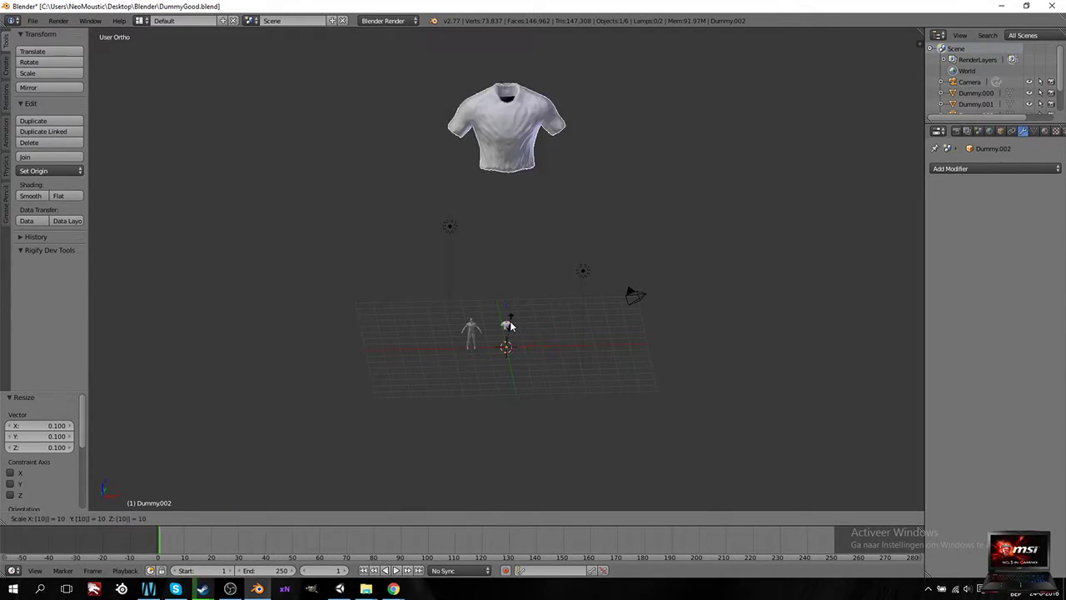
Step: Export the selected sculpted shirt as Wavefront OBJ TestyHP.obj into the Models folder
click(31, 21)
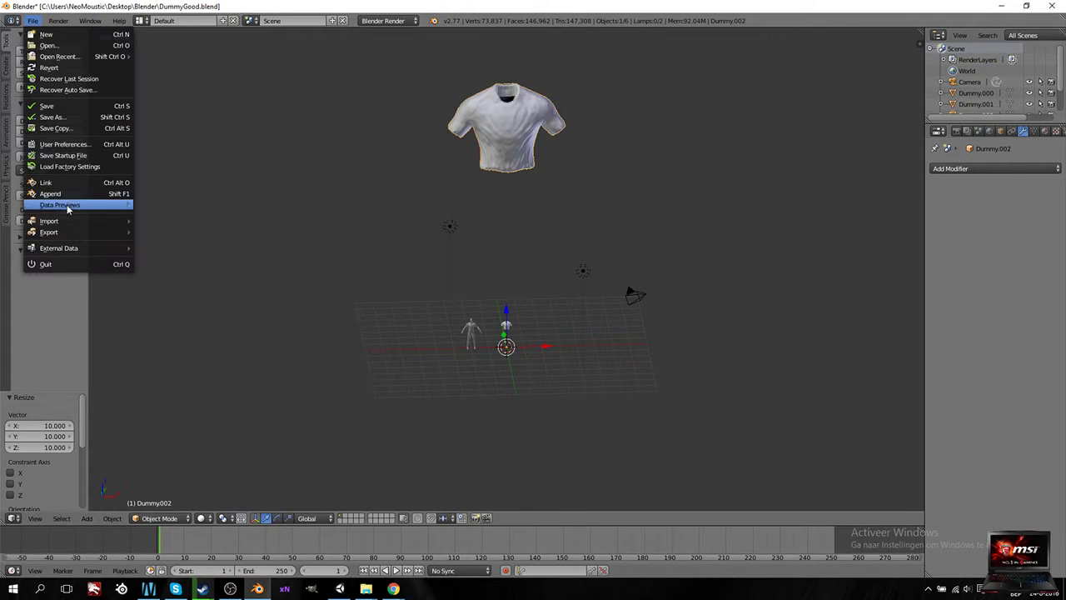
mouse_move(64, 231)
click(178, 289)
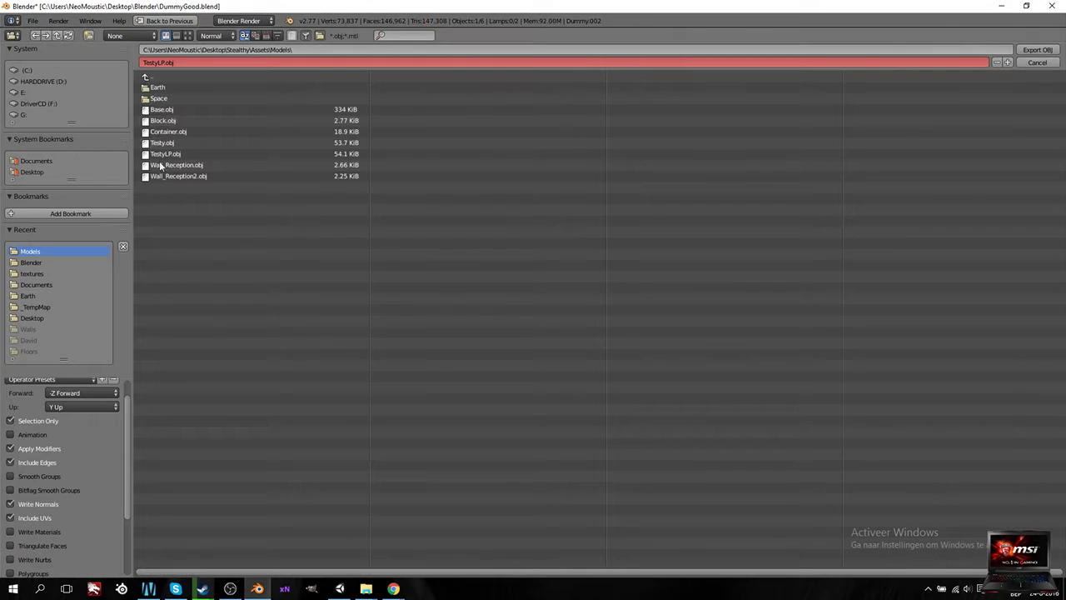
click(163, 63)
text(TestyHP.obj)
key(Return)
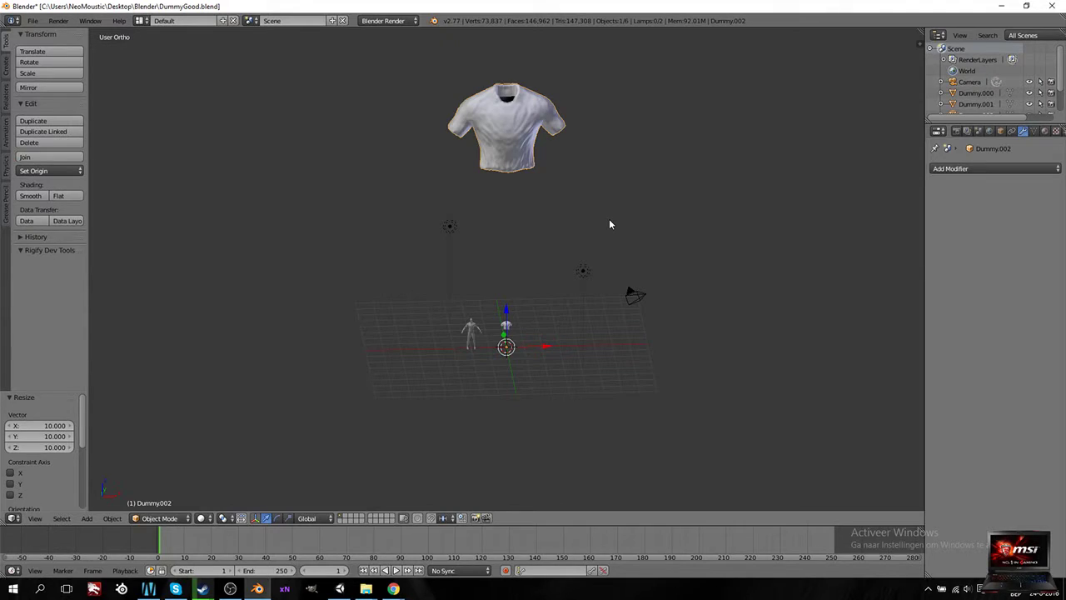
Step: Scale the shirt back down by 0.1 and view the scene from the front
text(s.1)
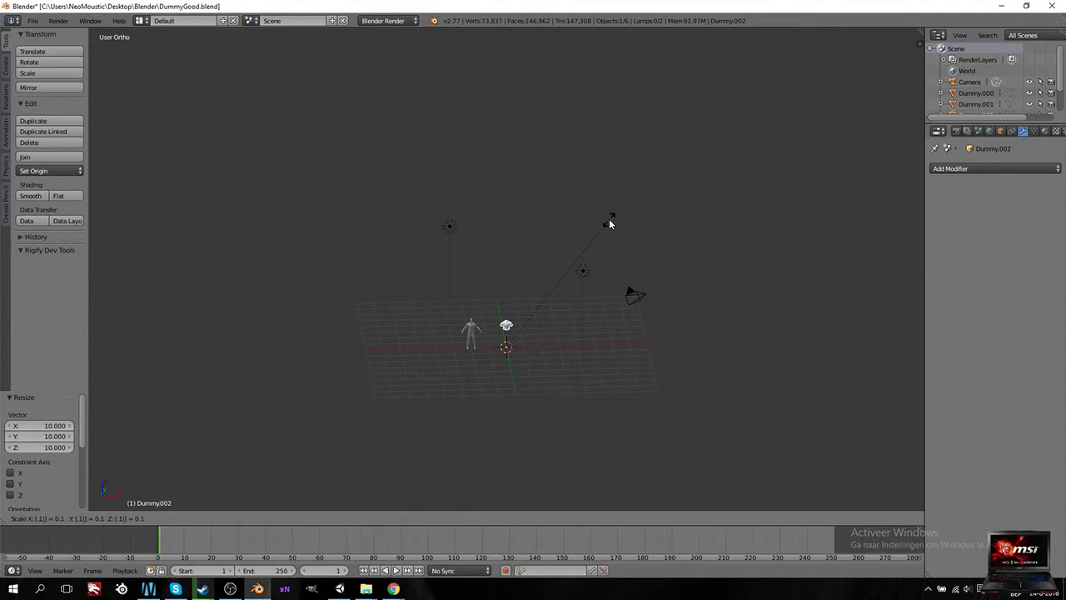
key(Return)
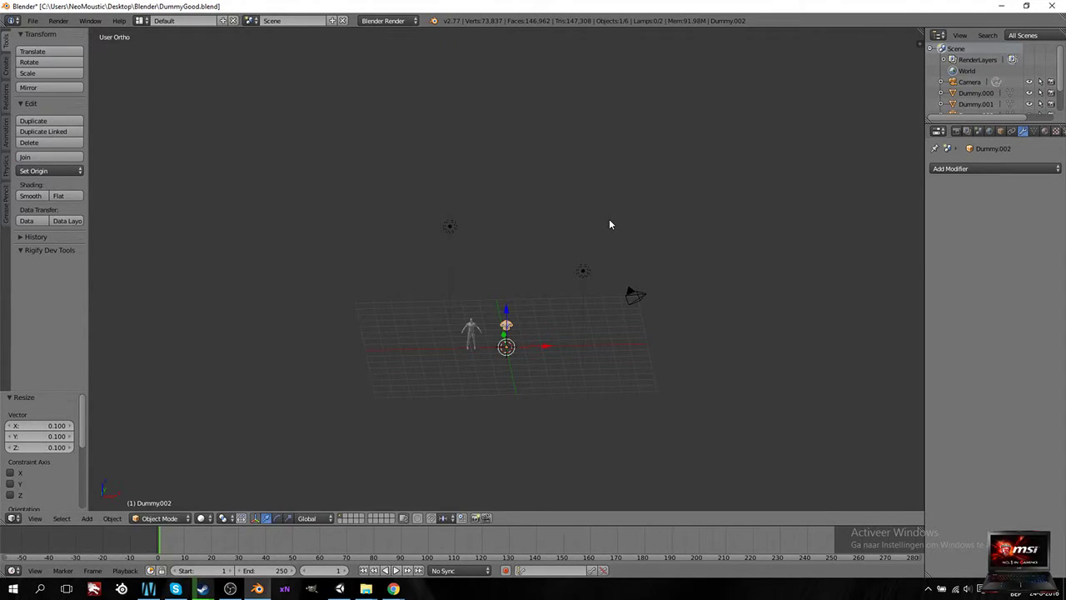
key(KP_1)
Step: Duplicate the selected shirt and place the copy 0.8 along X beside the original
scroll(583, 263, up, 4)
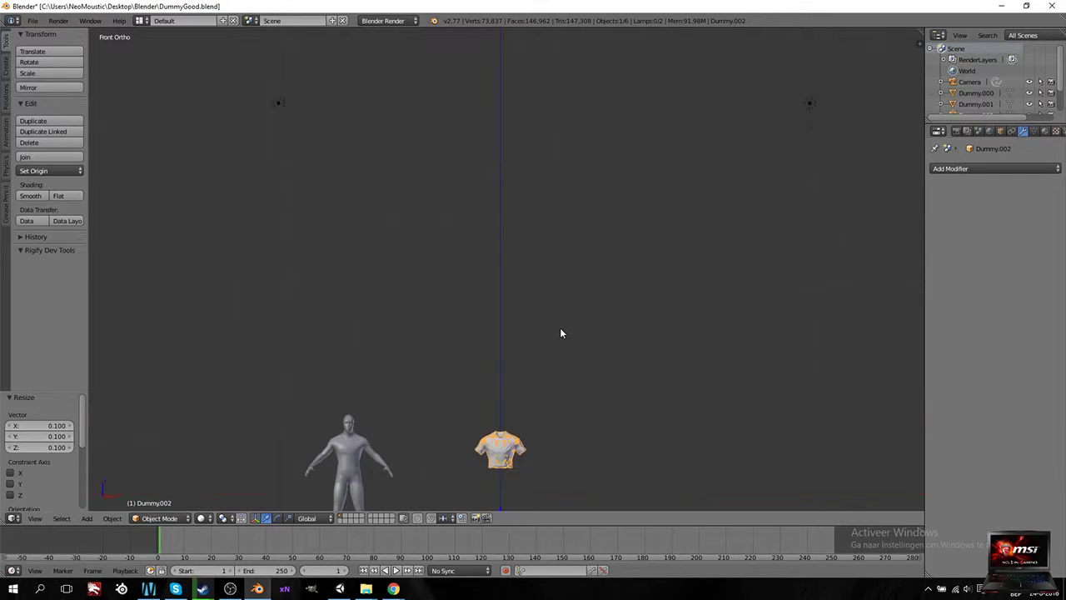
shift+scroll(560, 333, down, 3)
scroll(561, 336, up, 4)
shift+scroll(559, 364, down, 2)
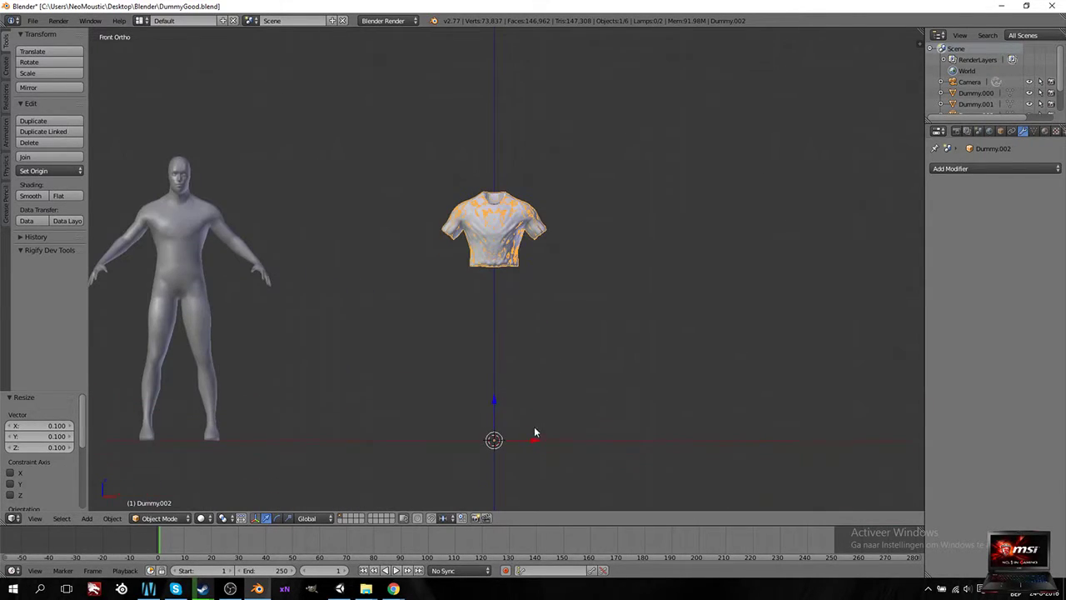
key(shift+d)
key(x)
click(669, 449)
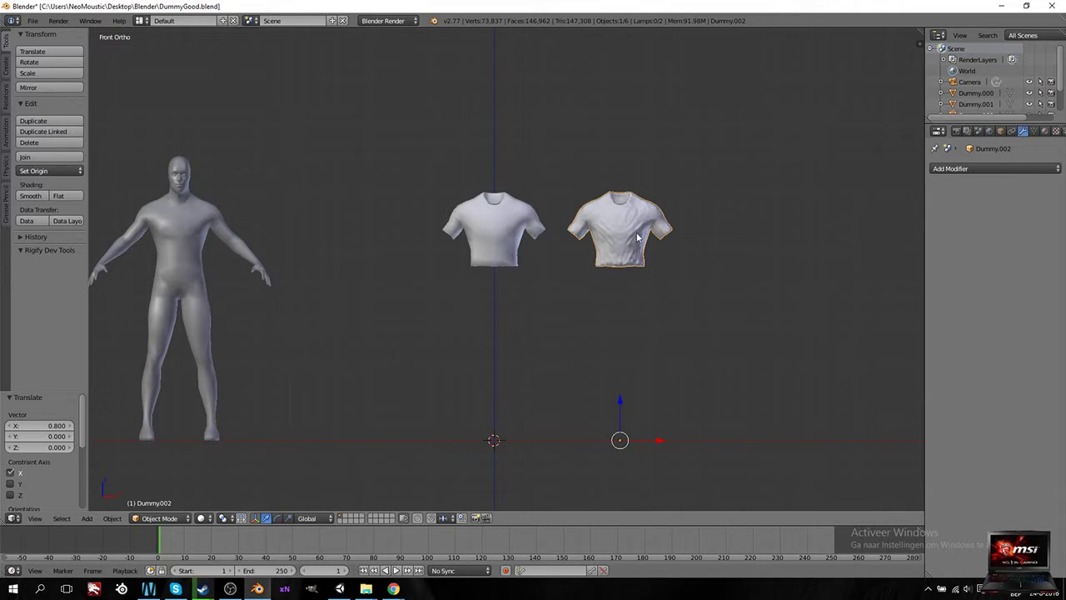
scroll(630, 248, up, 3)
scroll(717, 210, down, 3)
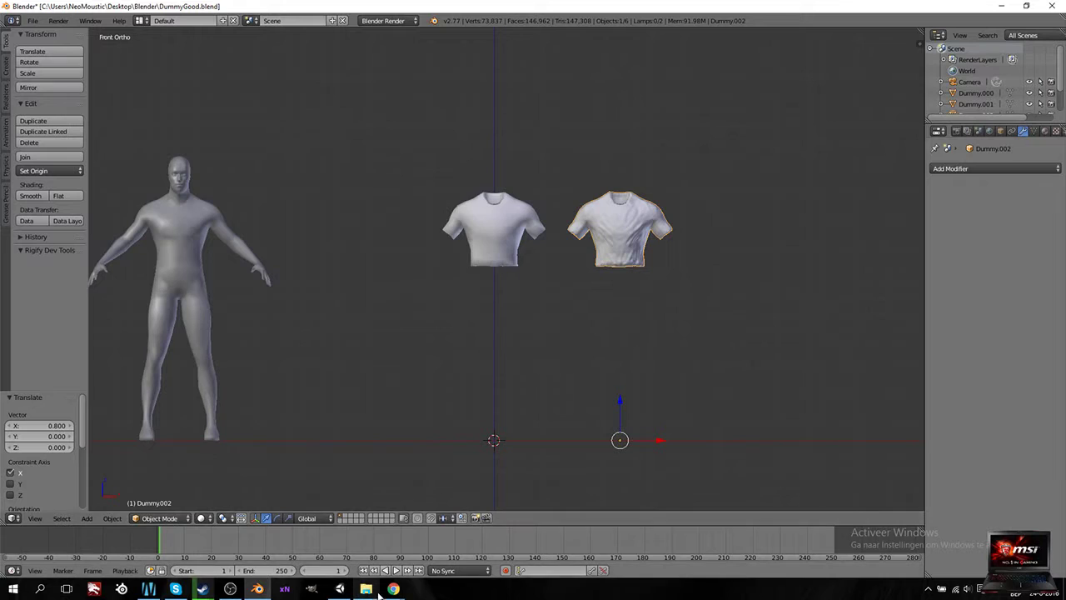
mouse_move(365, 589)
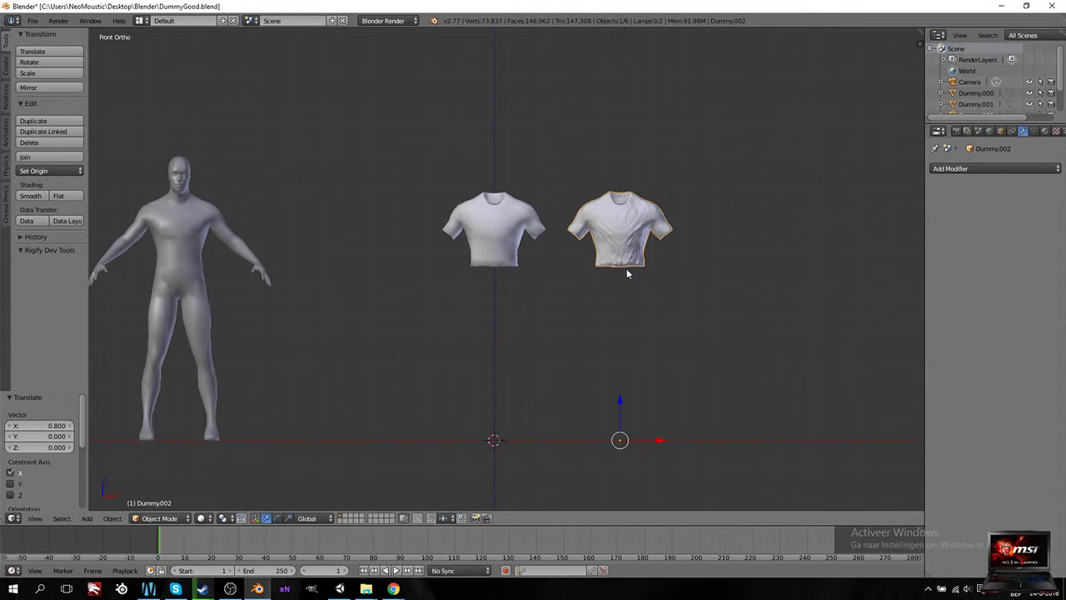
Step: Remove the old high-poly mesh and BaseLP.obj from xNormal's mesh lists
click(287, 590)
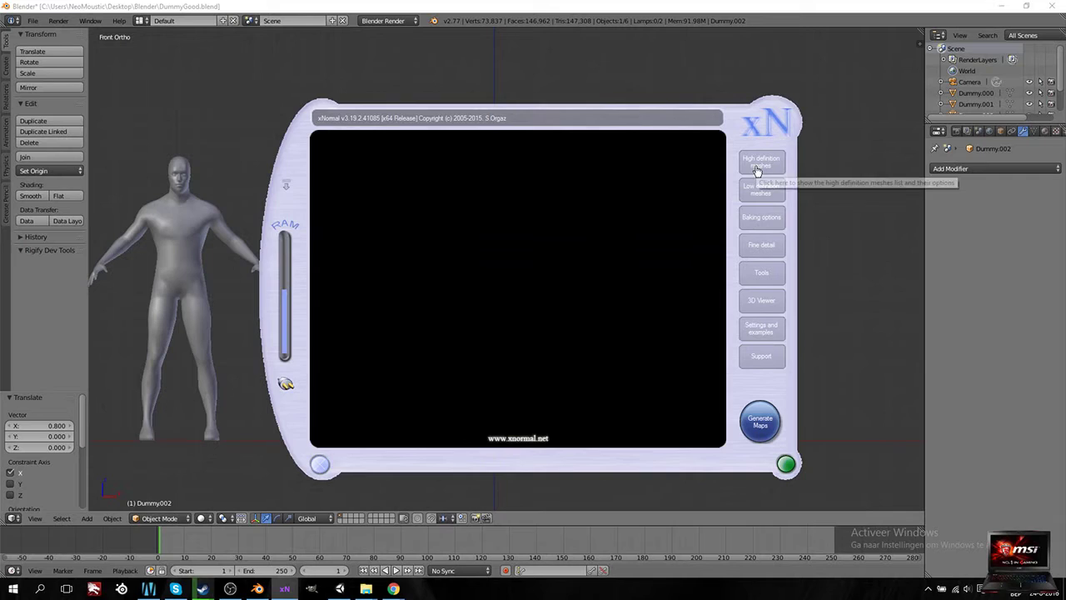
click(757, 167)
right_click(534, 172)
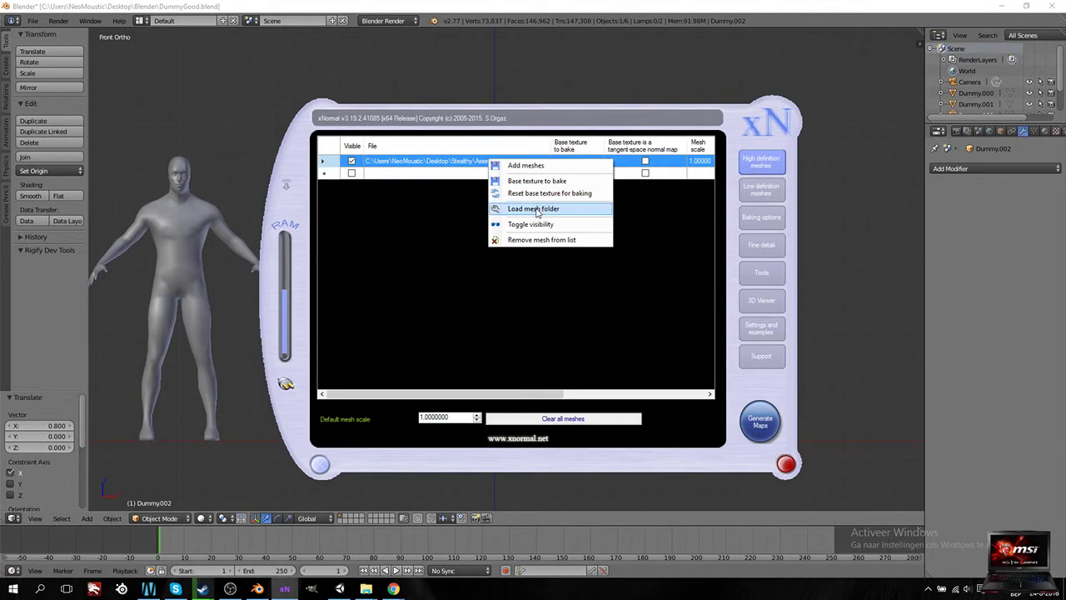
click(534, 240)
click(760, 190)
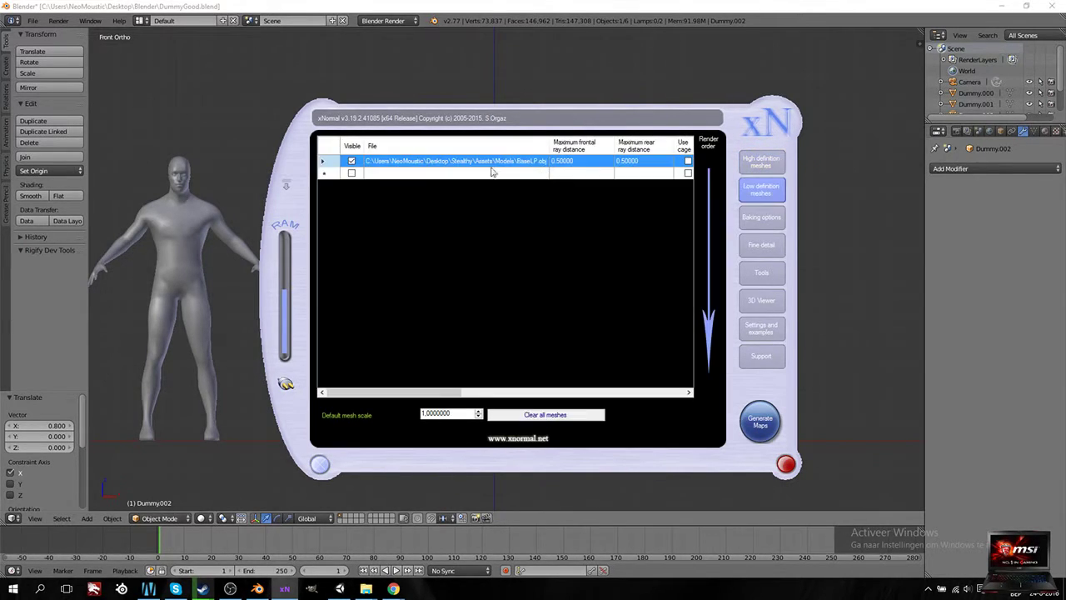
right_click(423, 164)
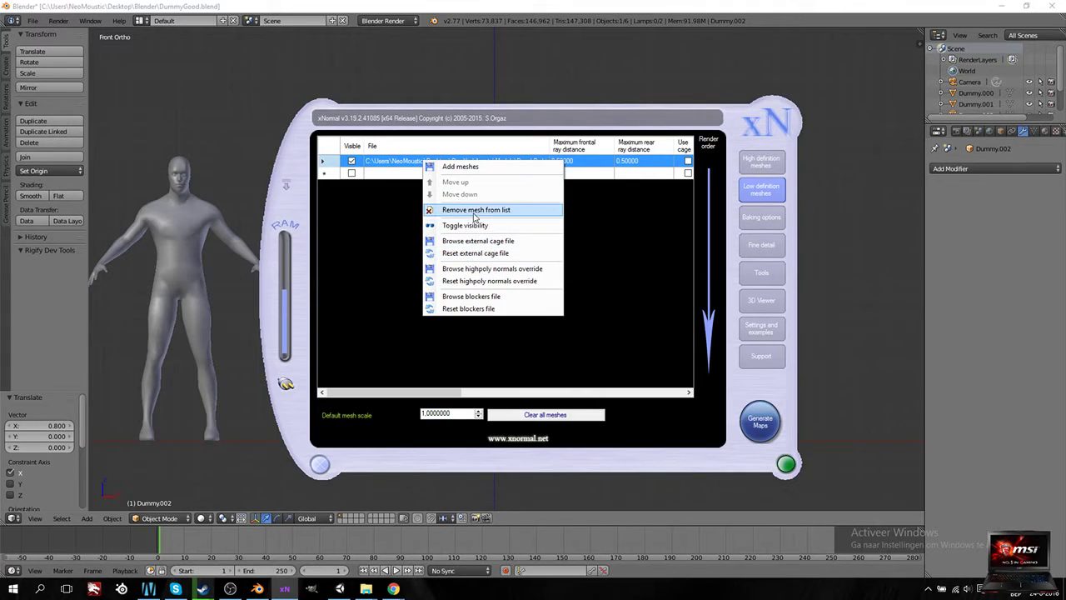
click(466, 209)
Step: Rename the bake output file to Testy.bmp in xNormal's Baking options
click(761, 216)
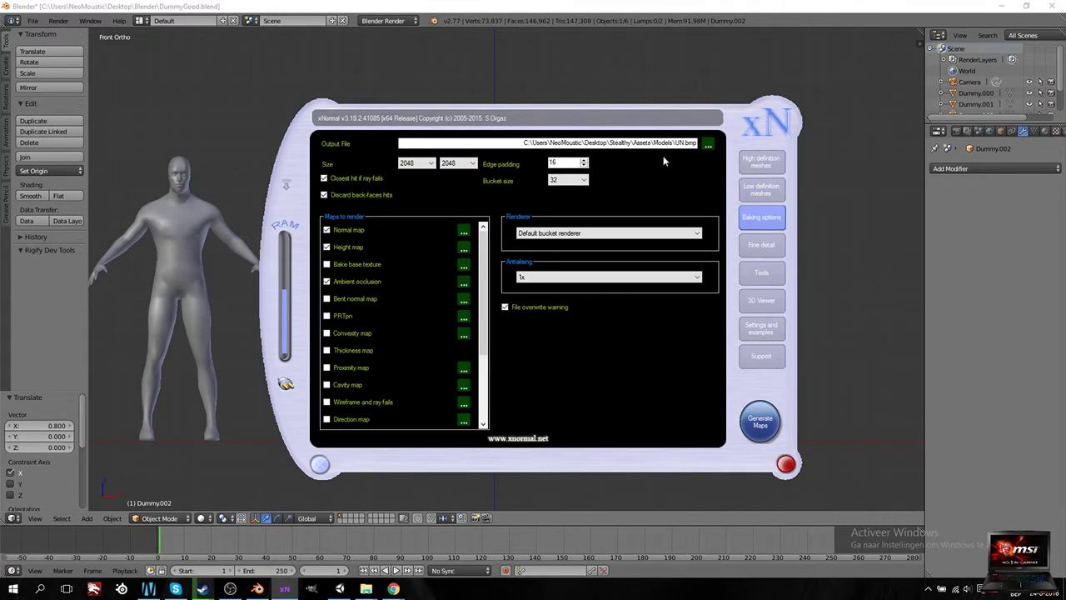
key(BackSpace)
key(BackSpace)
text(Testy)
click(761, 189)
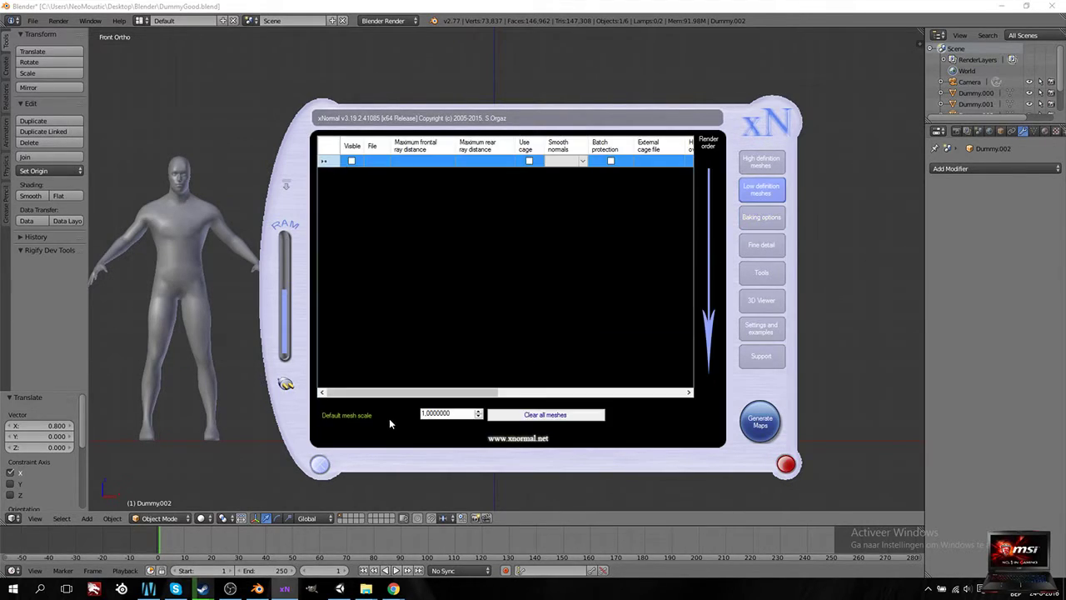
click(340, 589)
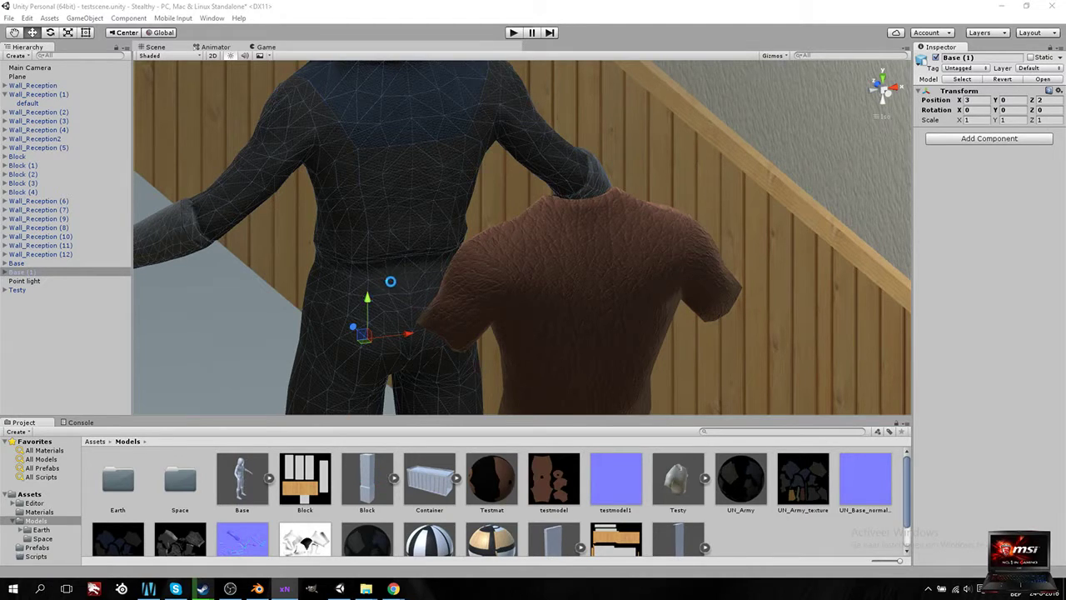
Step: Place the Models folder beside xNormal and drag TestyLP.obj into the low-definition mesh list
mouse_move(379, 594)
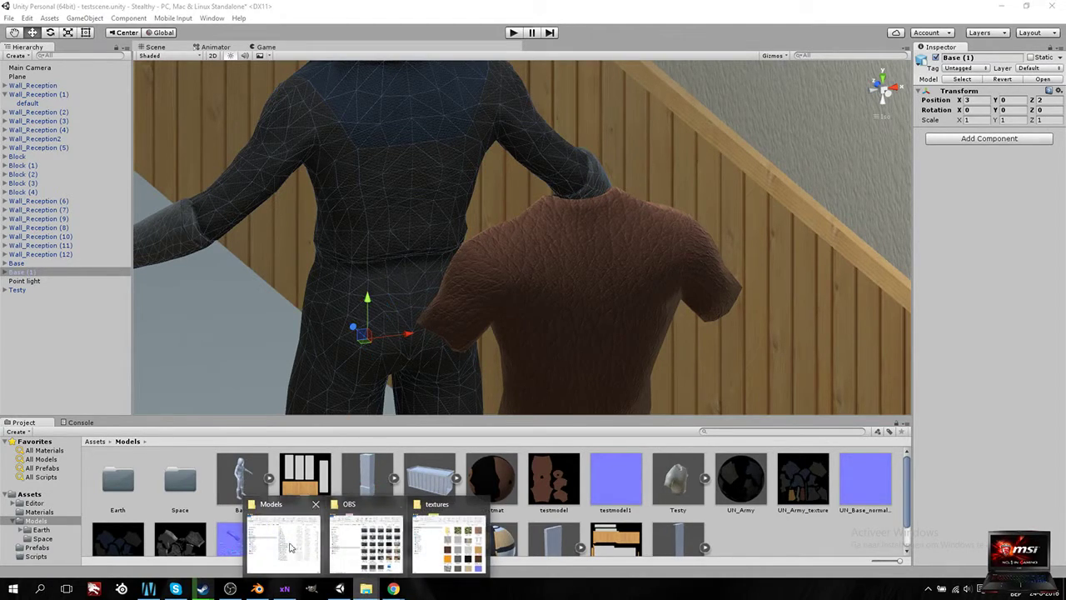
click(358, 546)
click(284, 589)
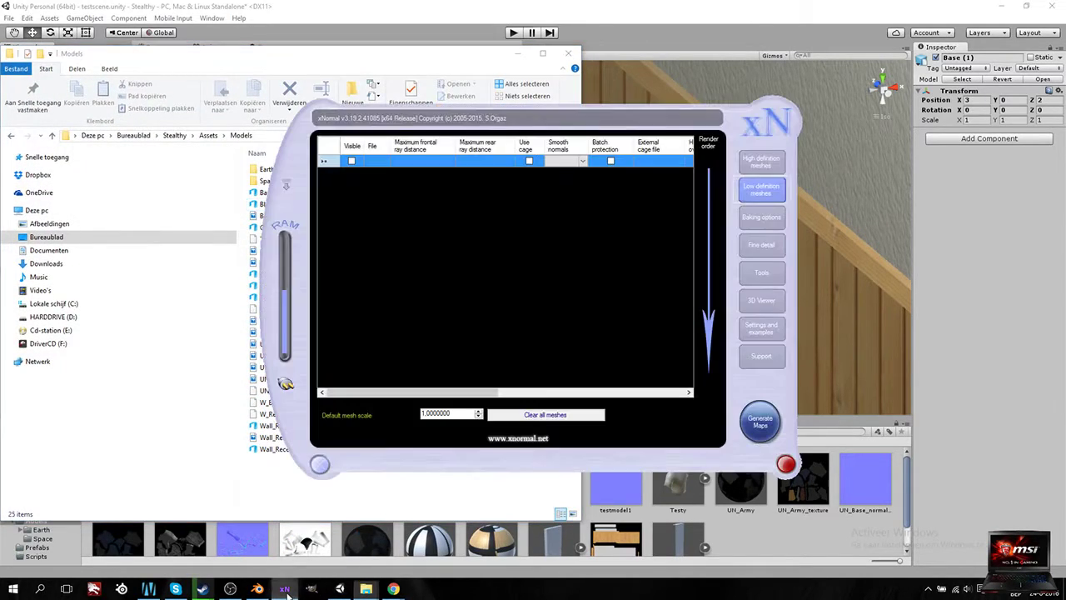
drag(495, 121, 647, 101)
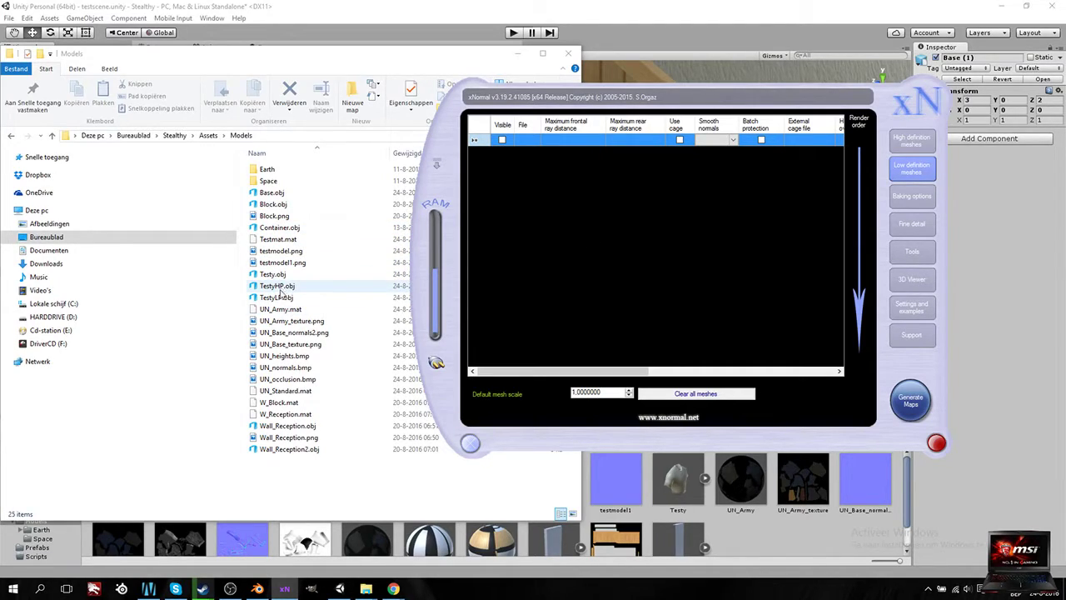
drag(280, 298, 809, 182)
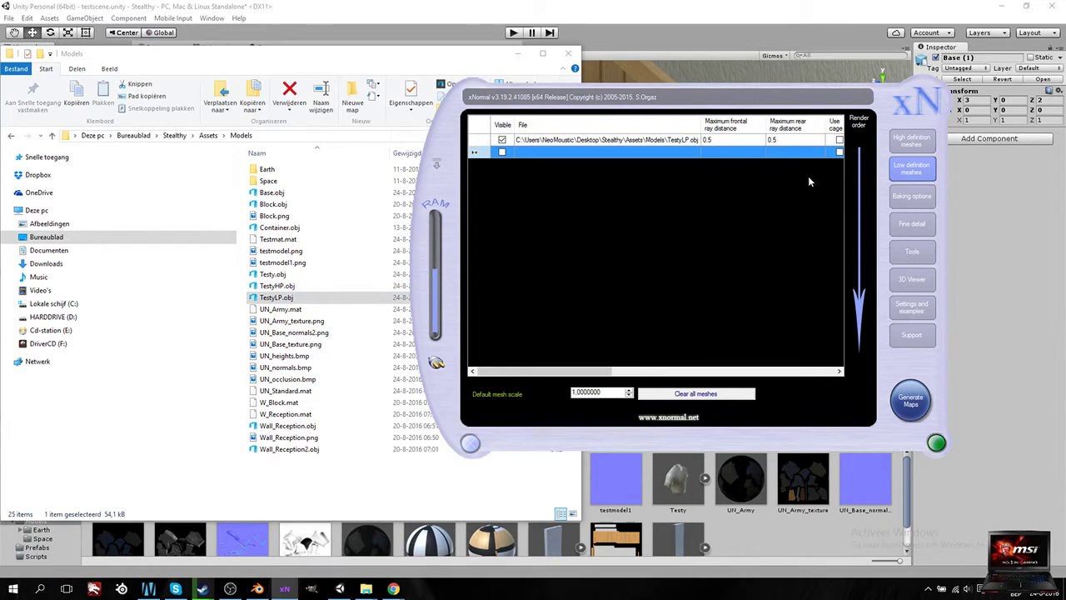
click(902, 145)
Step: Load TestyHP.obj as the high-definition mesh and start generating the maps
drag(326, 287, 633, 249)
click(914, 198)
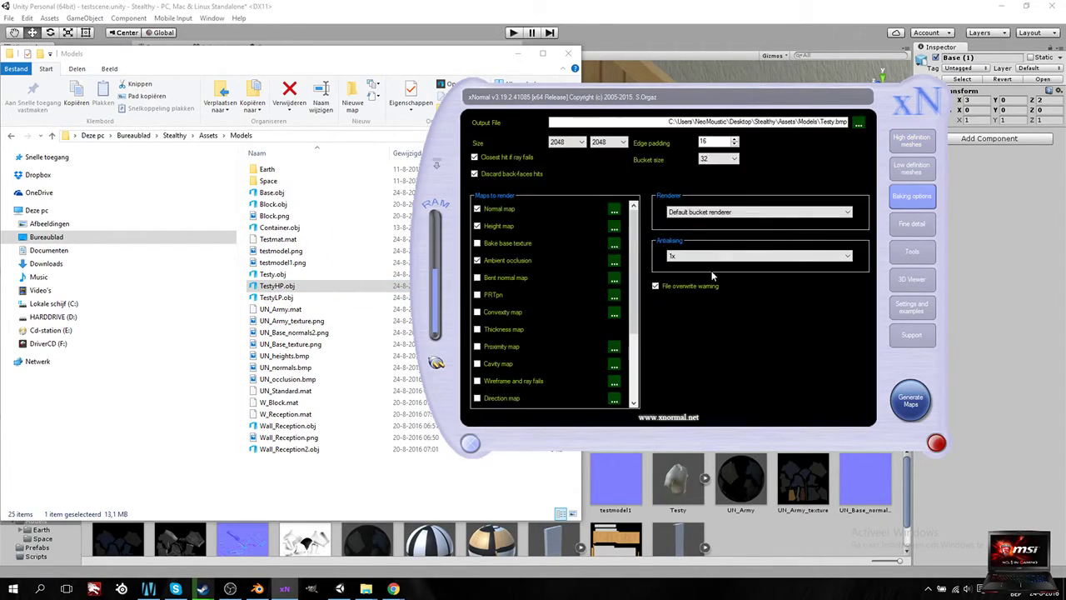
click(912, 408)
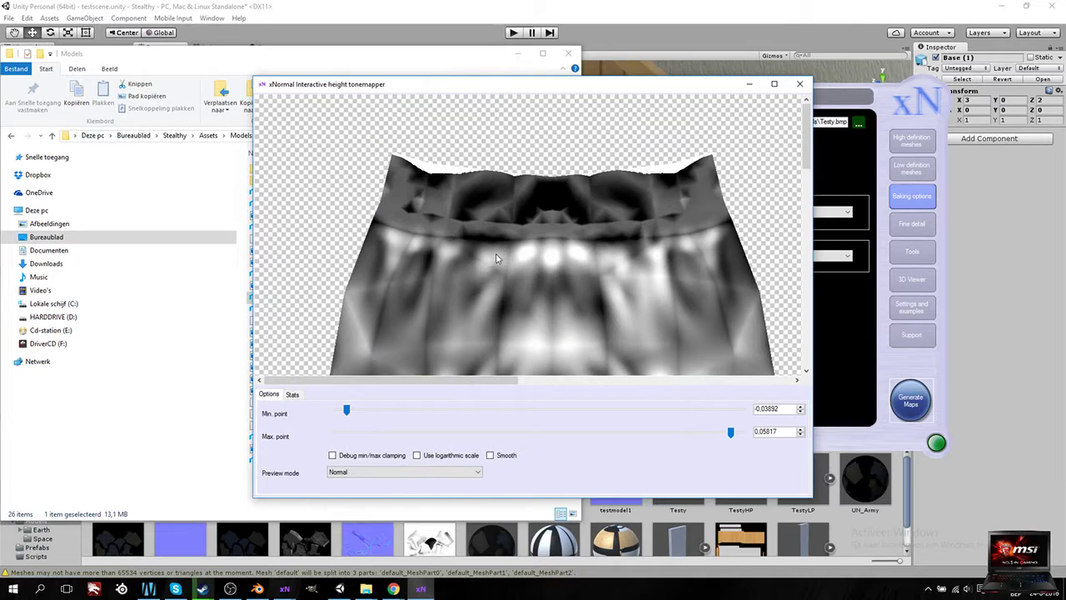
Step: Dismiss the height tonemapper and close the preview once the bake finishes
click(798, 85)
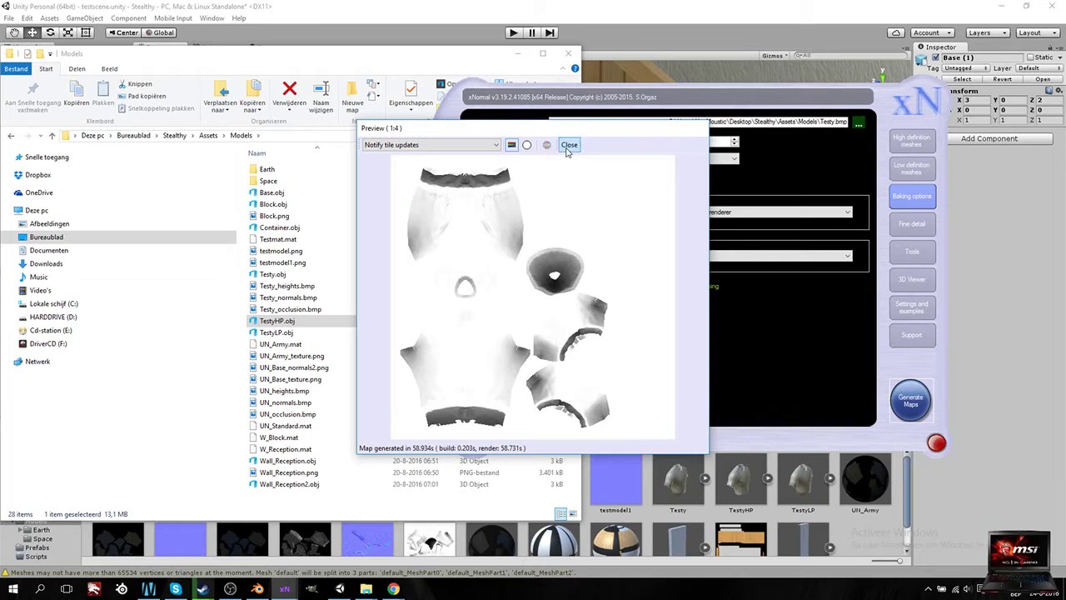
click(568, 144)
Step: Delete the TestyLP and TestyHP models from Unity's Models folder
click(470, 442)
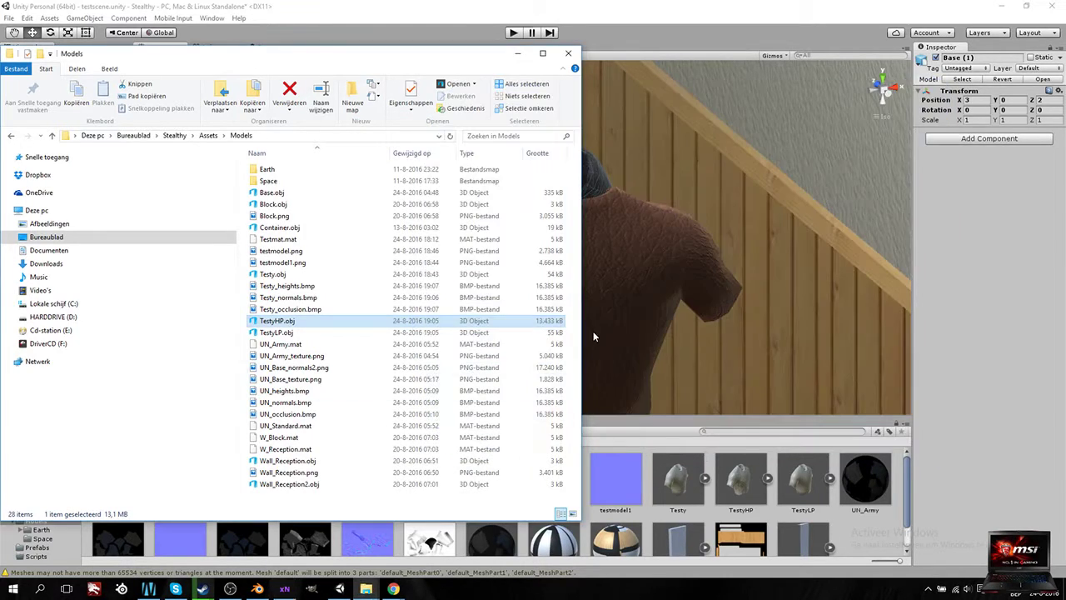
click(958, 477)
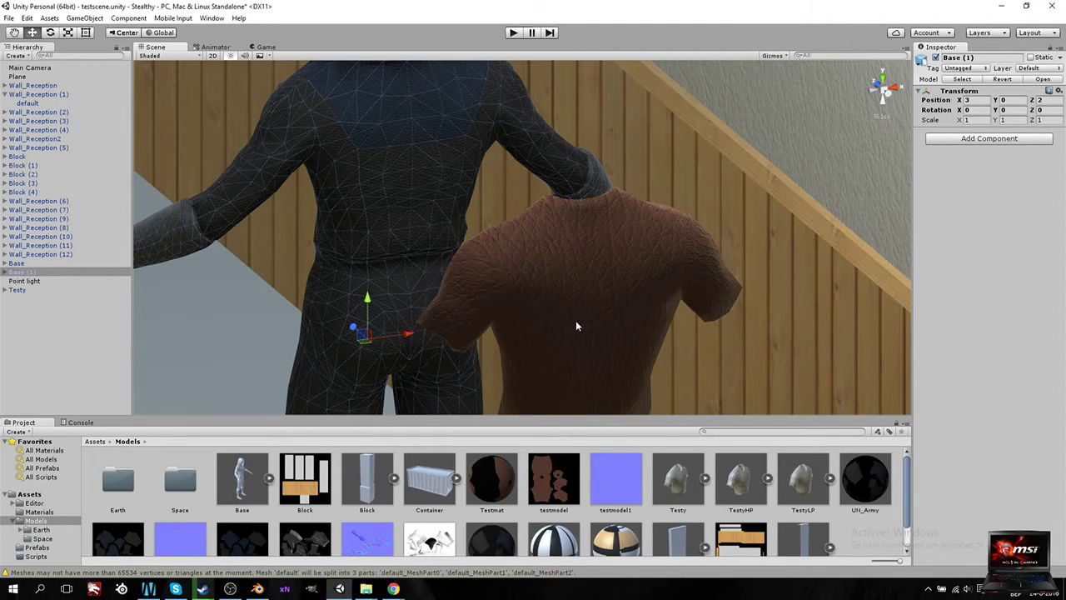
scroll(687, 483, down, 3)
scroll(232, 478, up, 1)
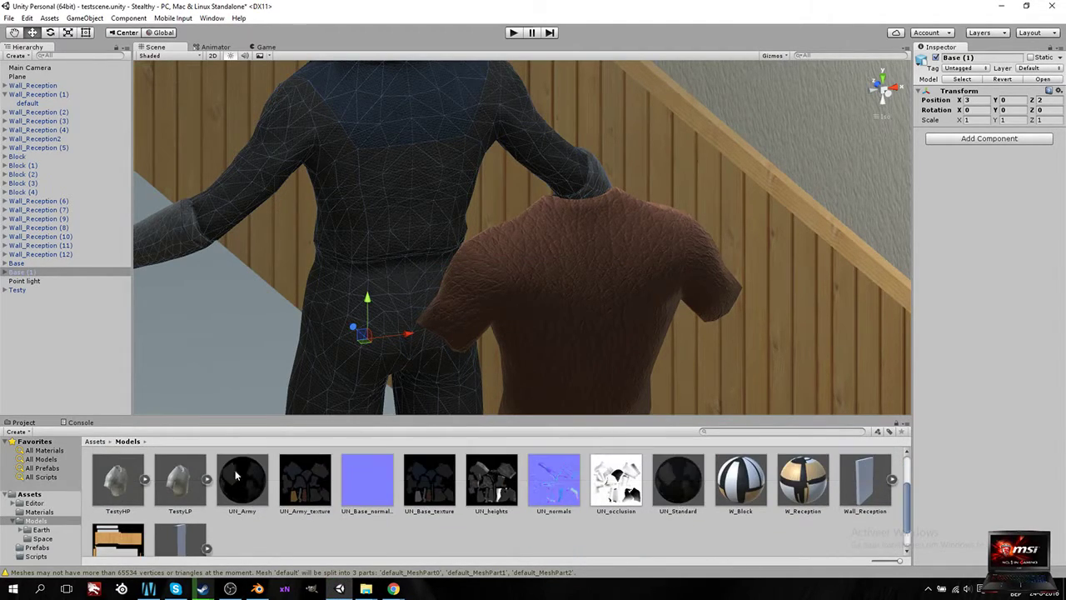
click(174, 479)
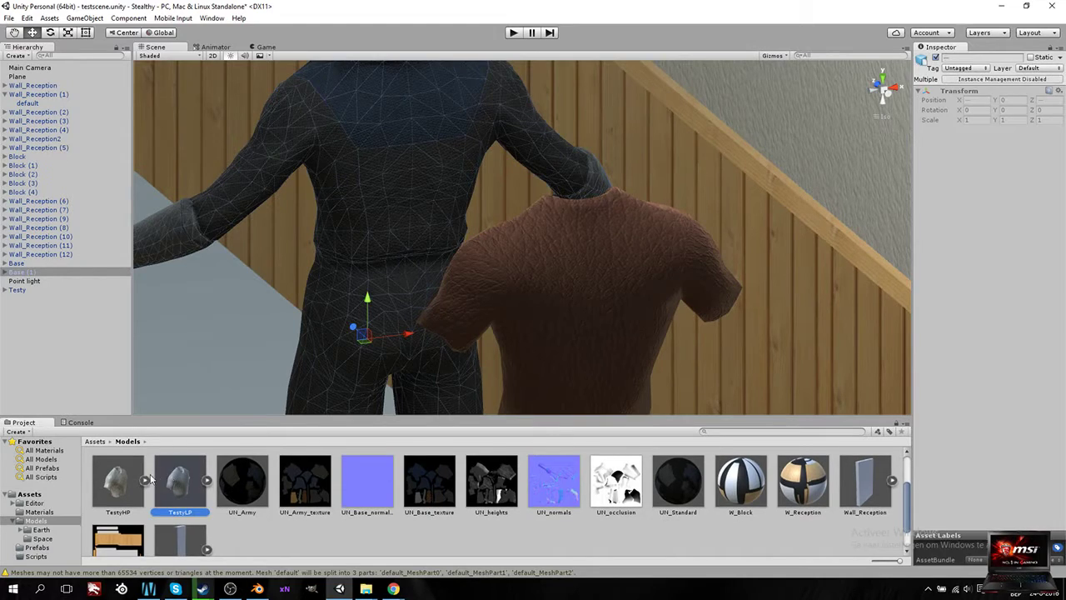
ctrl+click(108, 479)
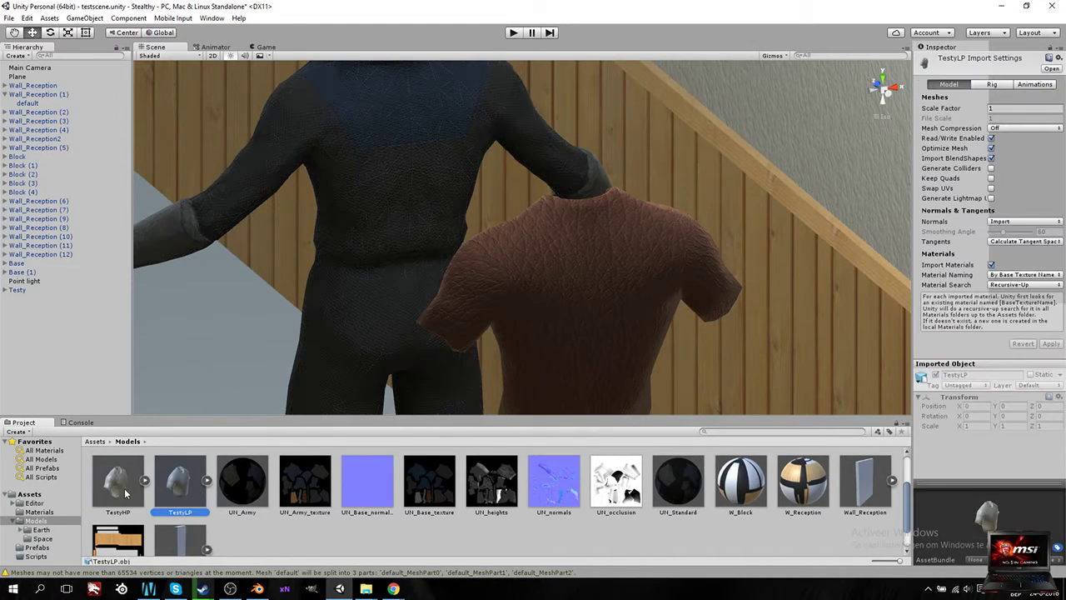
right_click(196, 493)
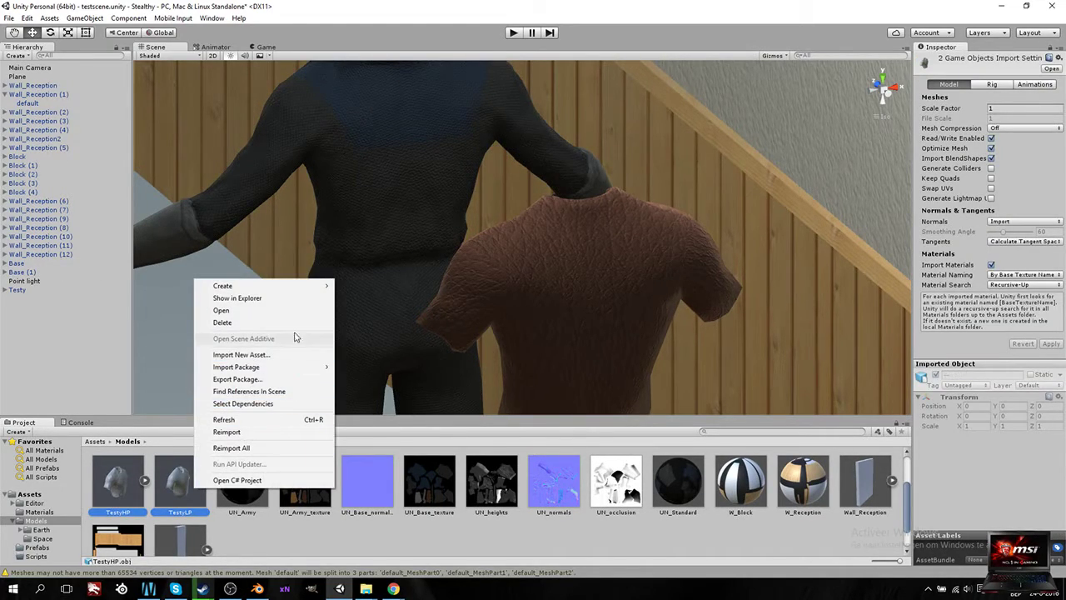
click(233, 323)
click(550, 324)
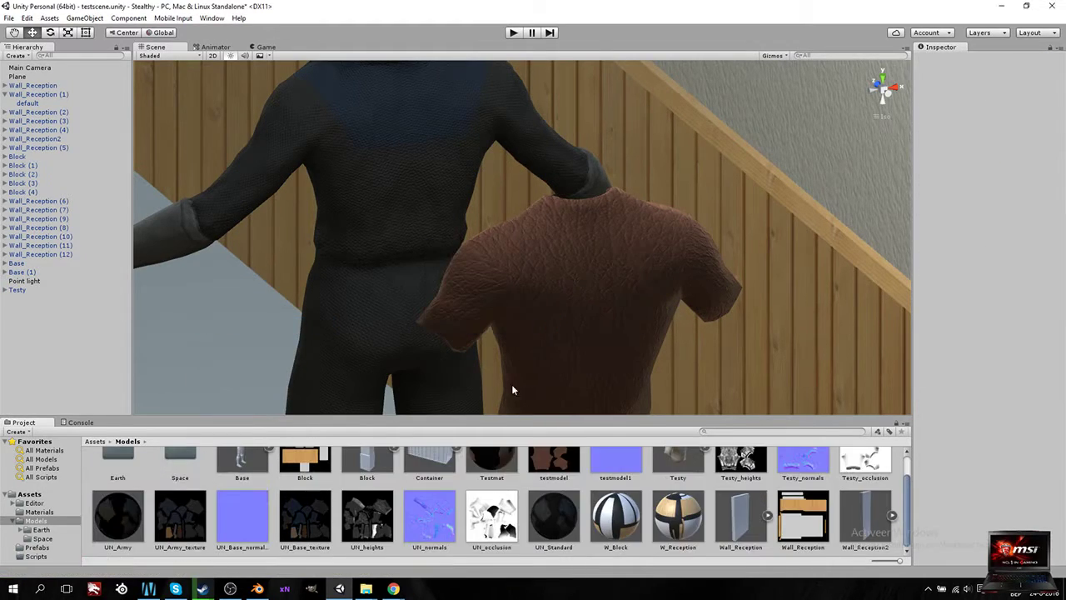
Step: Select the Testmat material to display its properties
scroll(540, 306, up, 2)
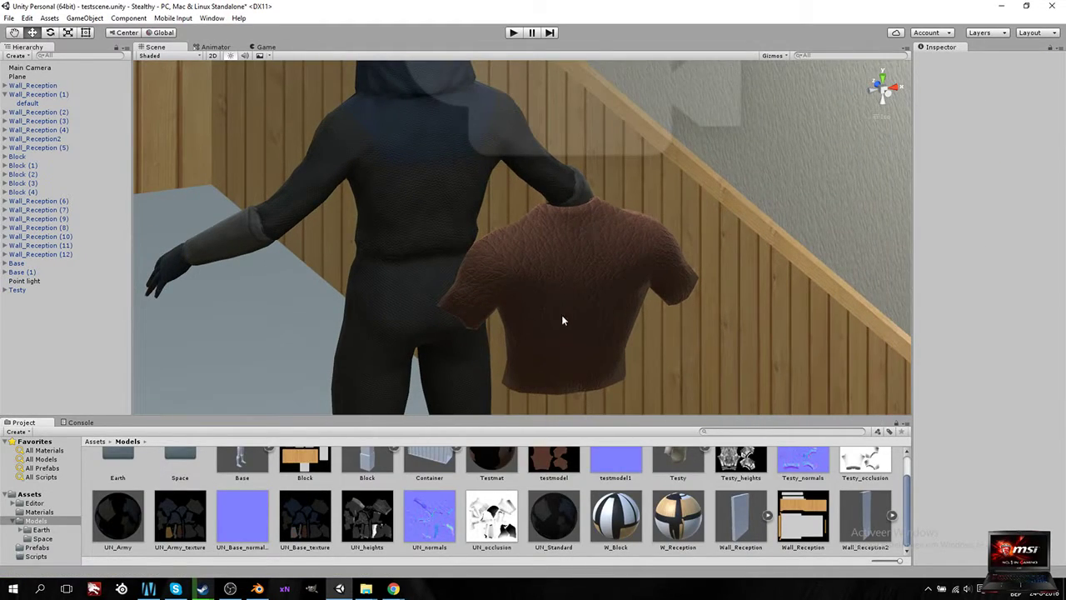
scroll(570, 500, up, 1)
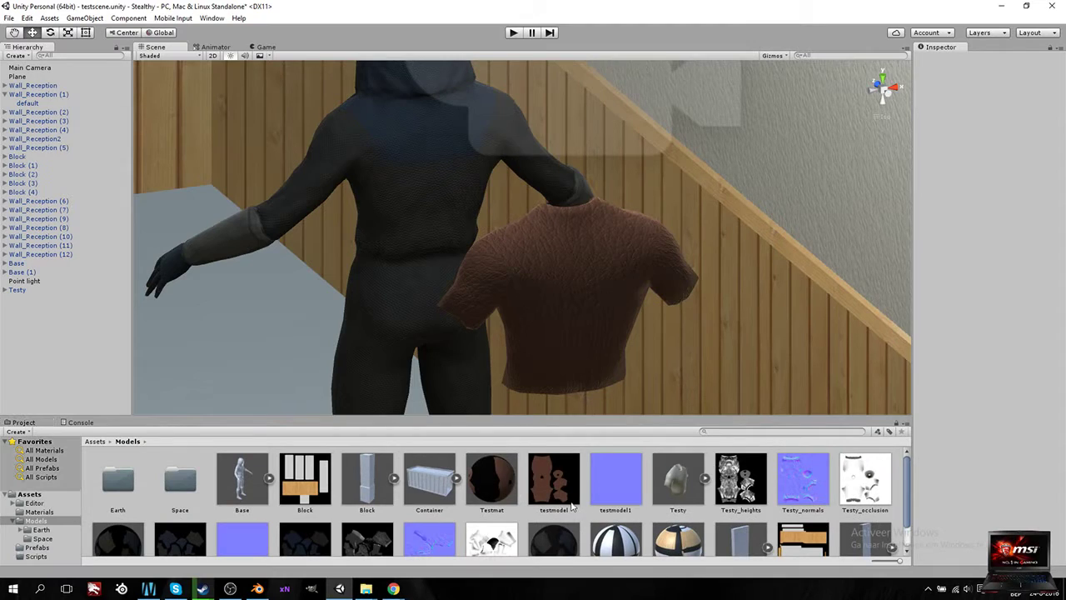
click(492, 473)
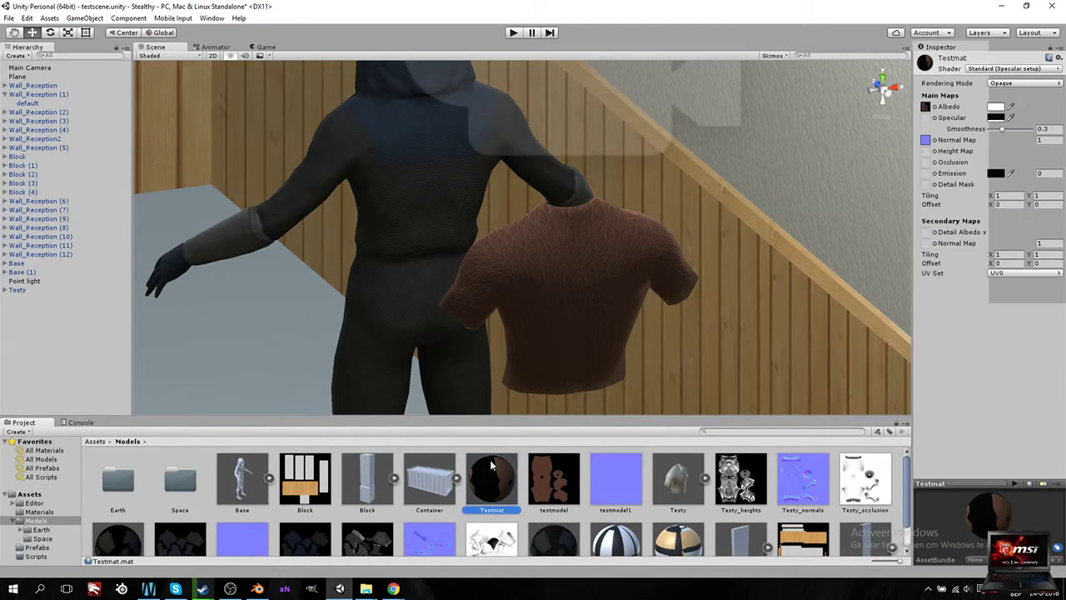
Step: Clear Testmat's existing normal map texture
click(934, 140)
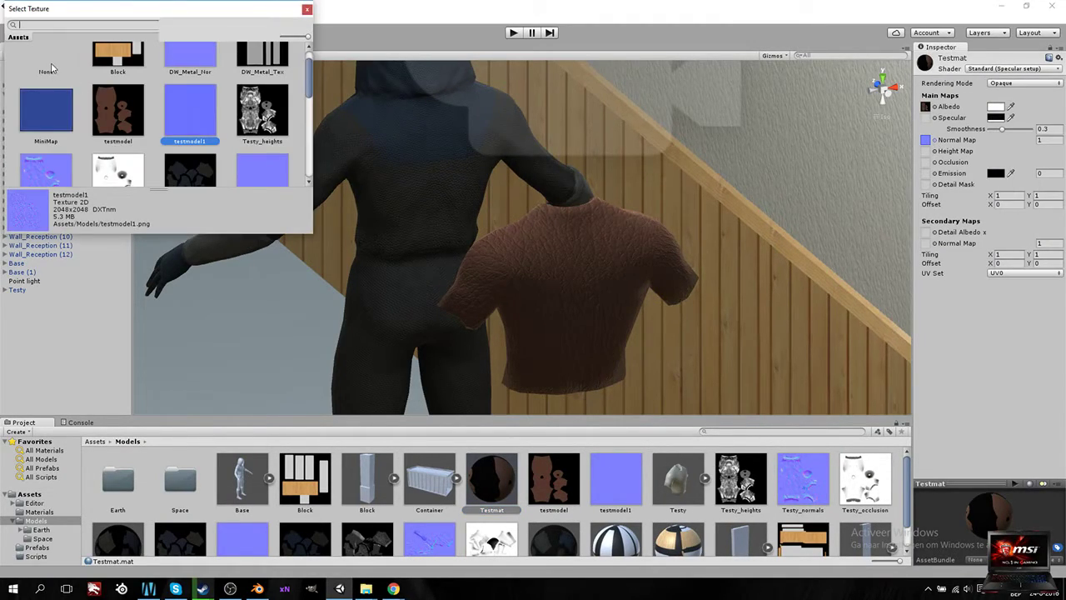
click(52, 66)
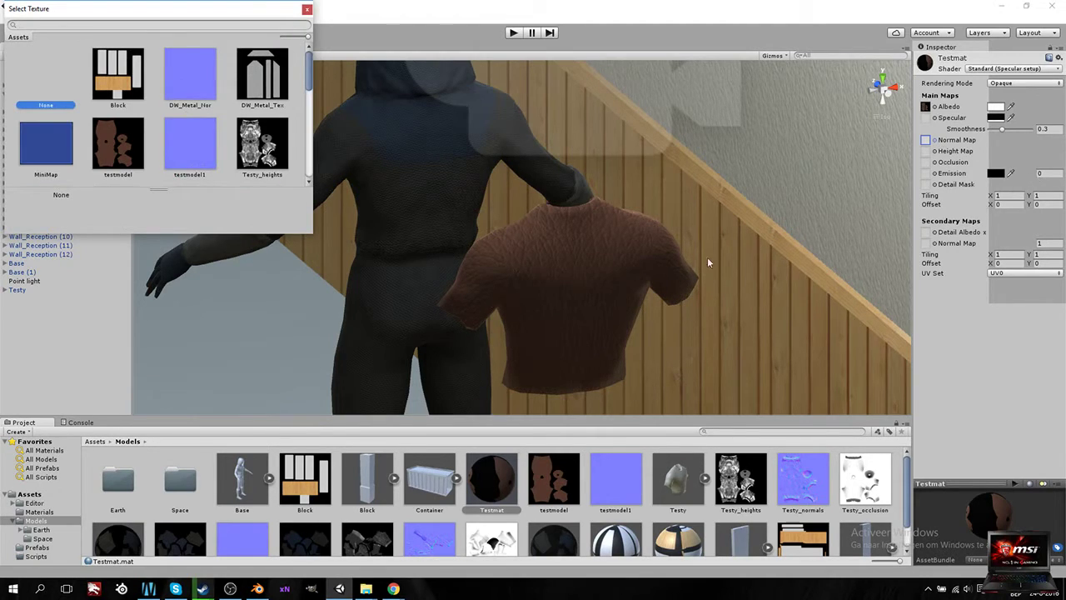
scroll(594, 294, down, 10)
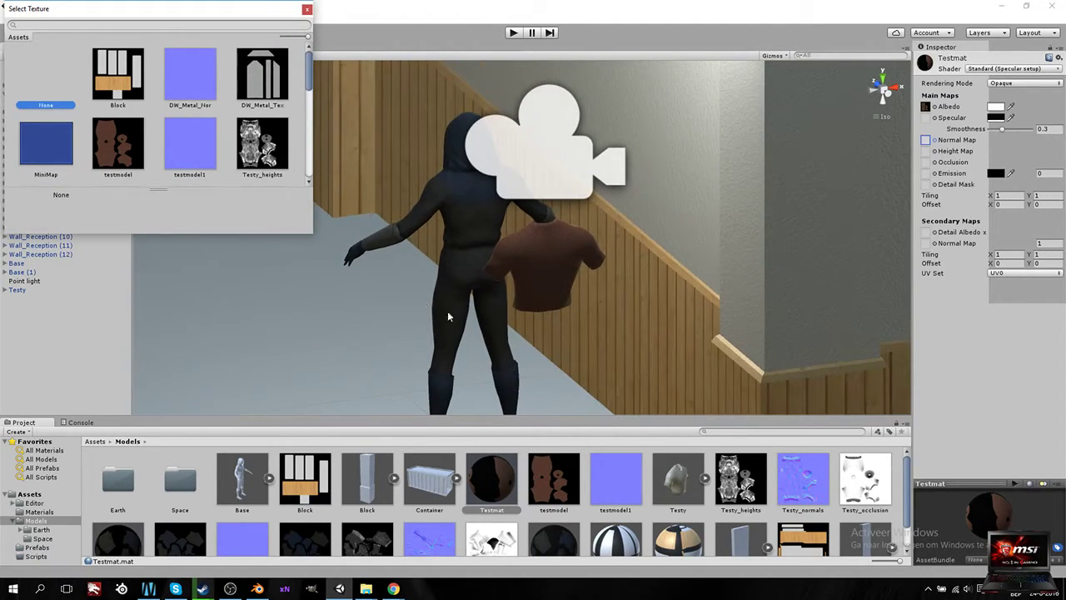
click(989, 351)
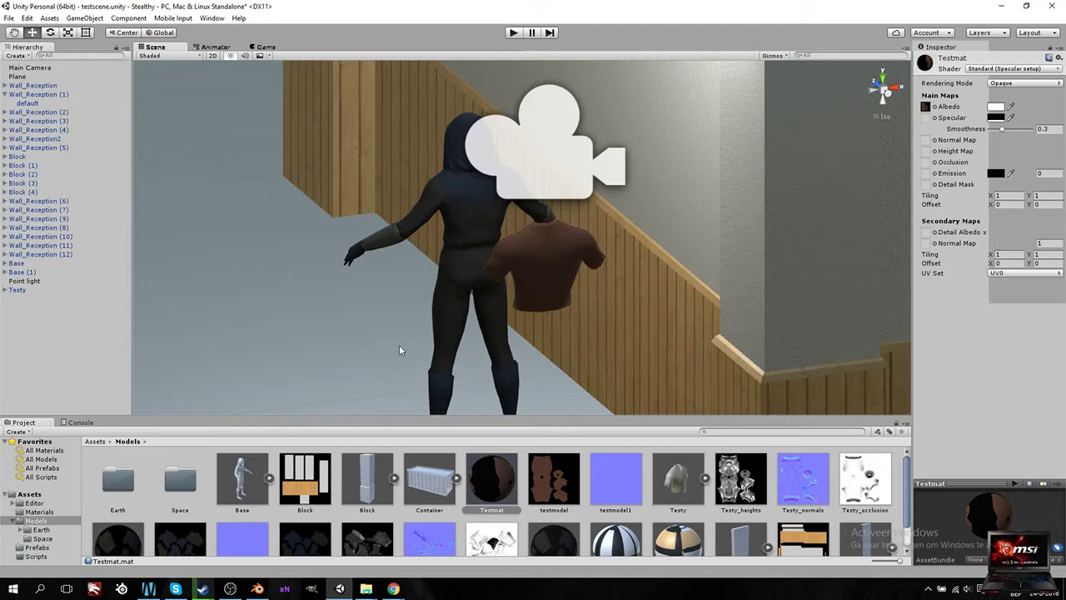
scroll(399, 348, up, 2)
Step: Apply Testmat to the shirt in the Scene view
click(487, 485)
drag(487, 486, 549, 280)
scroll(550, 281, up, 5)
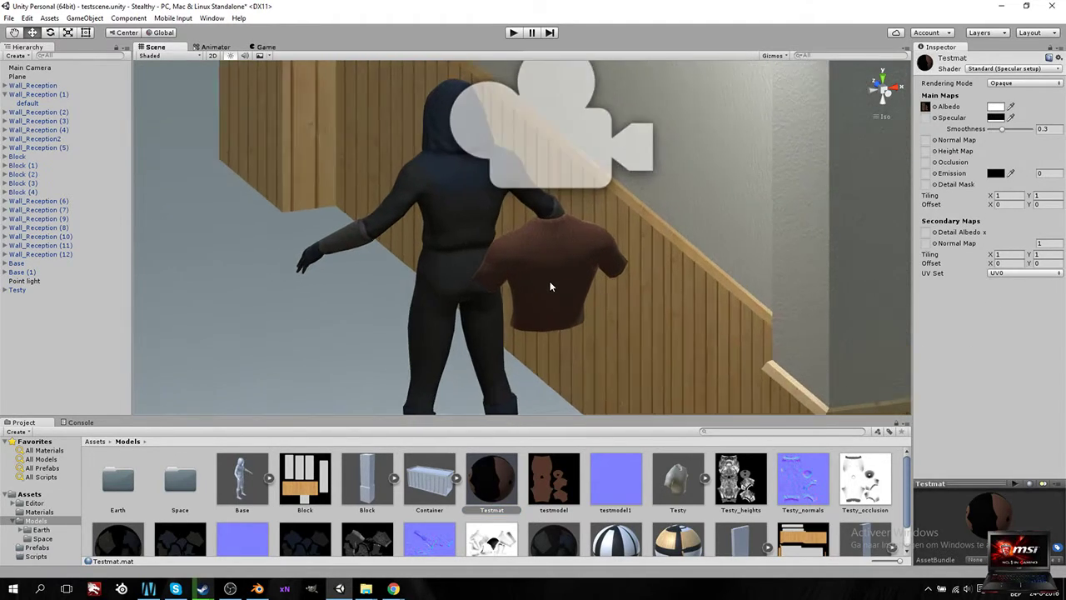
alt+drag(488, 326, 647, 338)
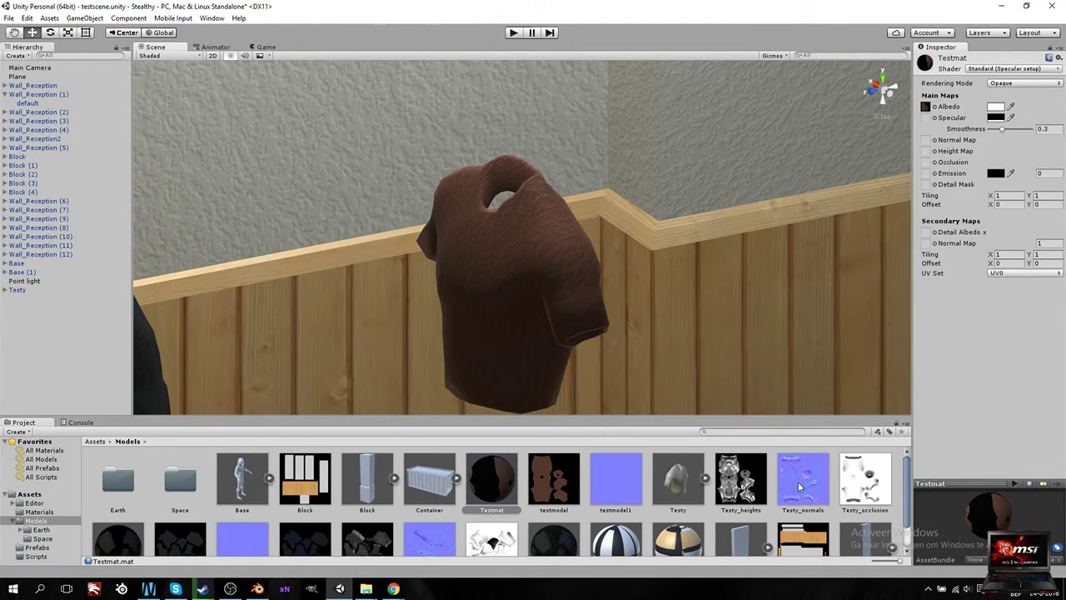
Step: Assign Testy_normals as Testmat's normal map and fix its import type to normal map
mouse_move(797, 482)
mouse_down()
mouse_move(875, 333)
mouse_move(931, 141)
mouse_up()
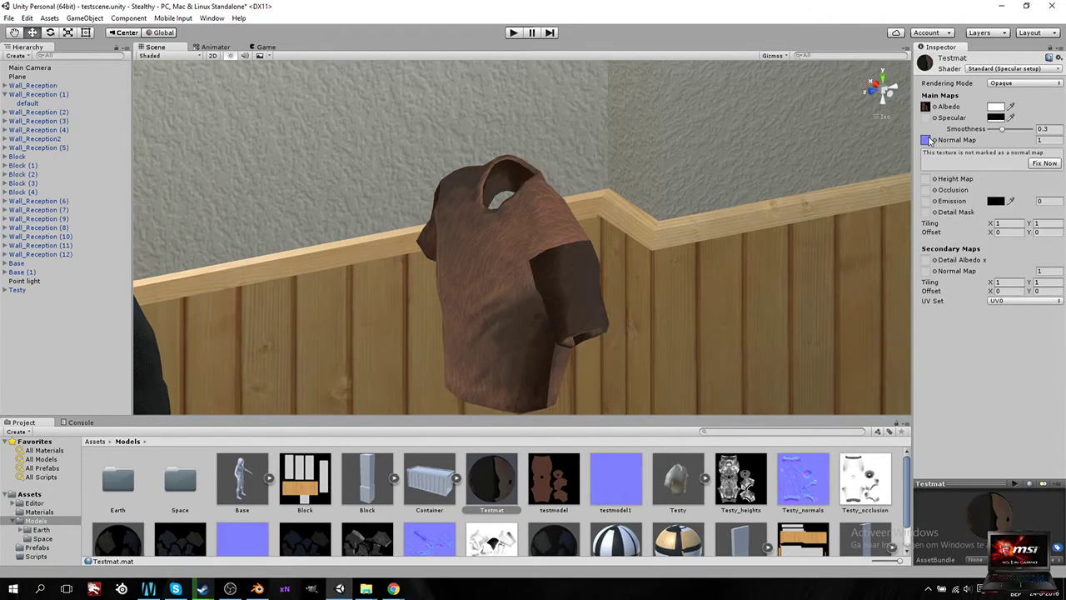
click(1050, 164)
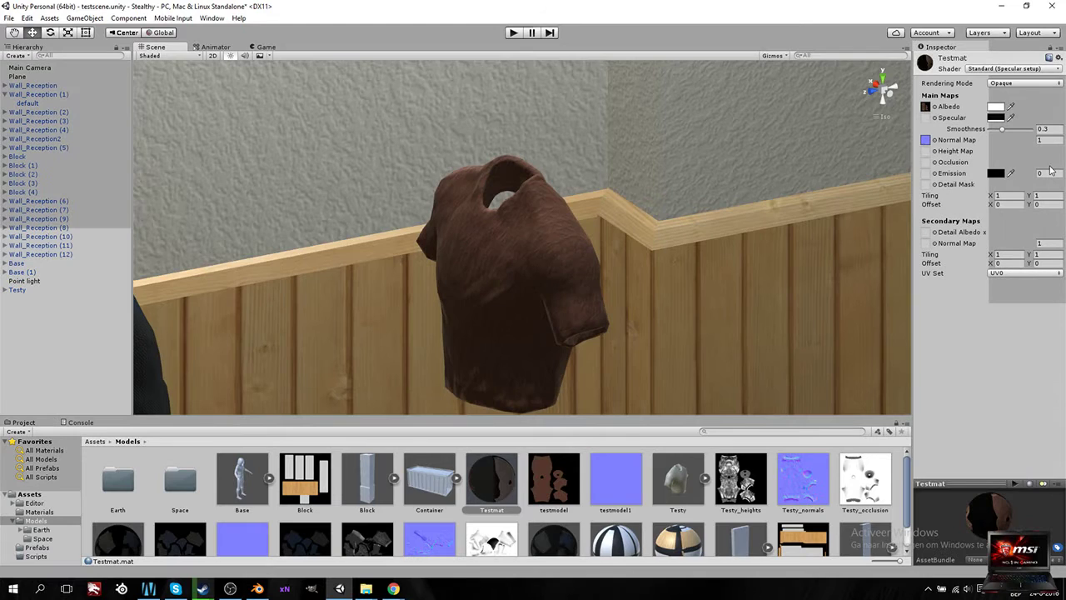
alt+drag(547, 385, 596, 319)
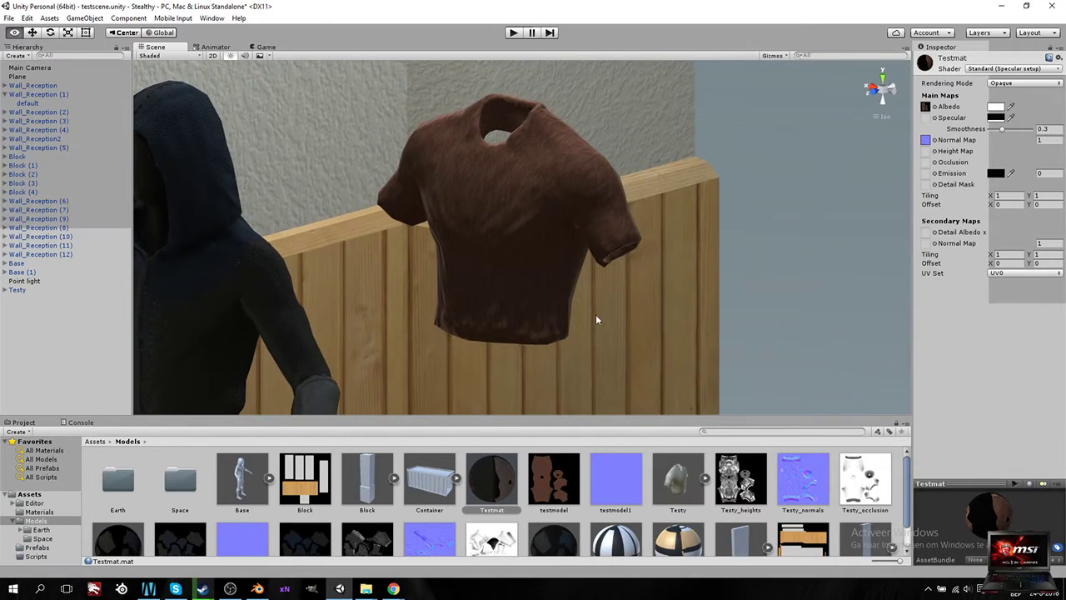
Step: Set Testmat's Albedo texture to None, leaving the shirt white
click(934, 107)
click(46, 83)
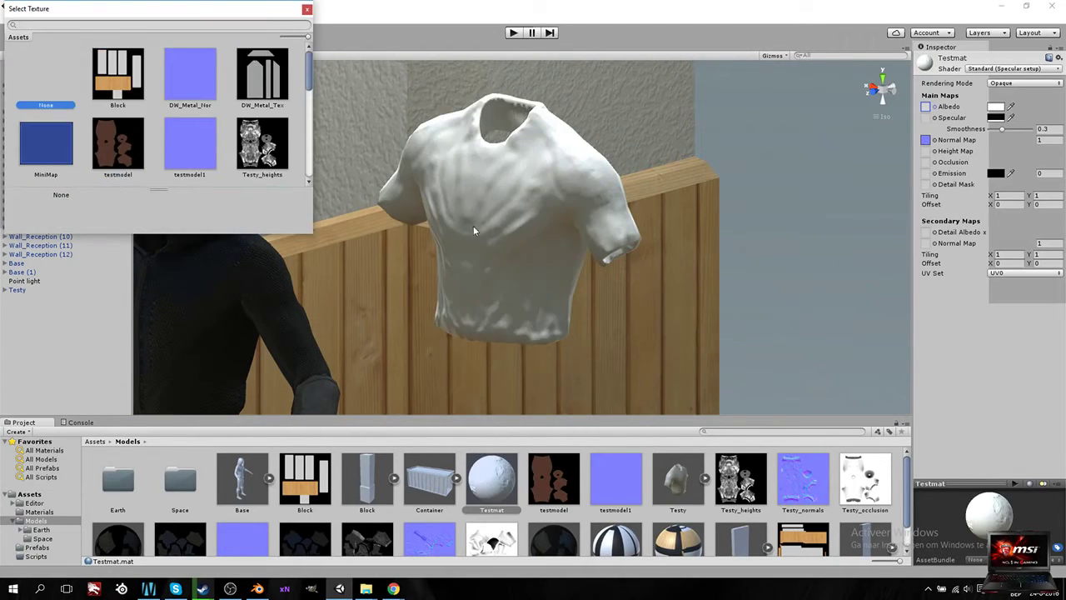
click(934, 344)
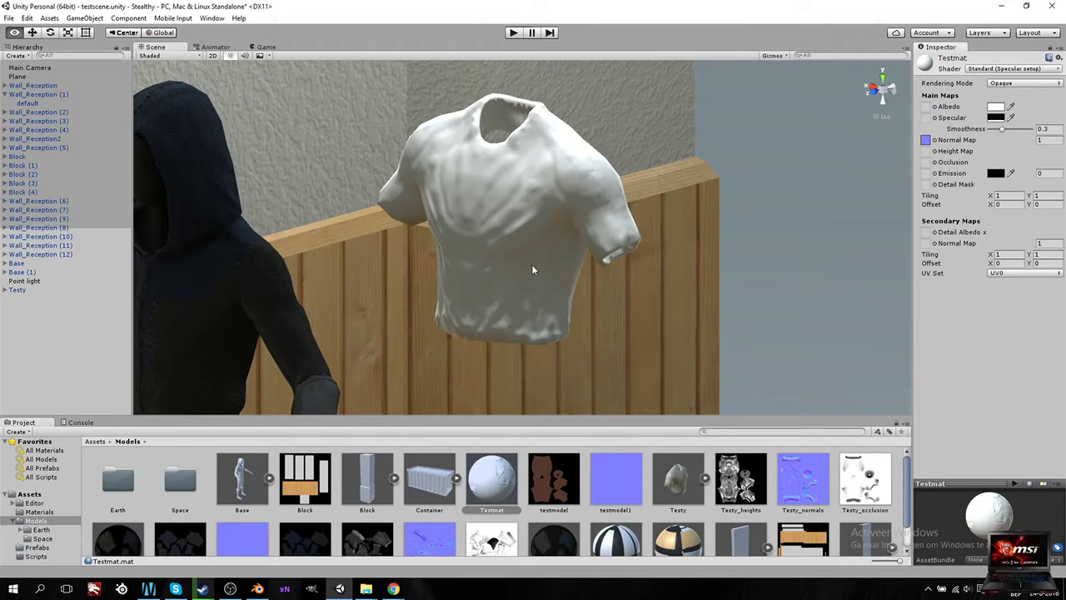
alt+drag(477, 253, 508, 247)
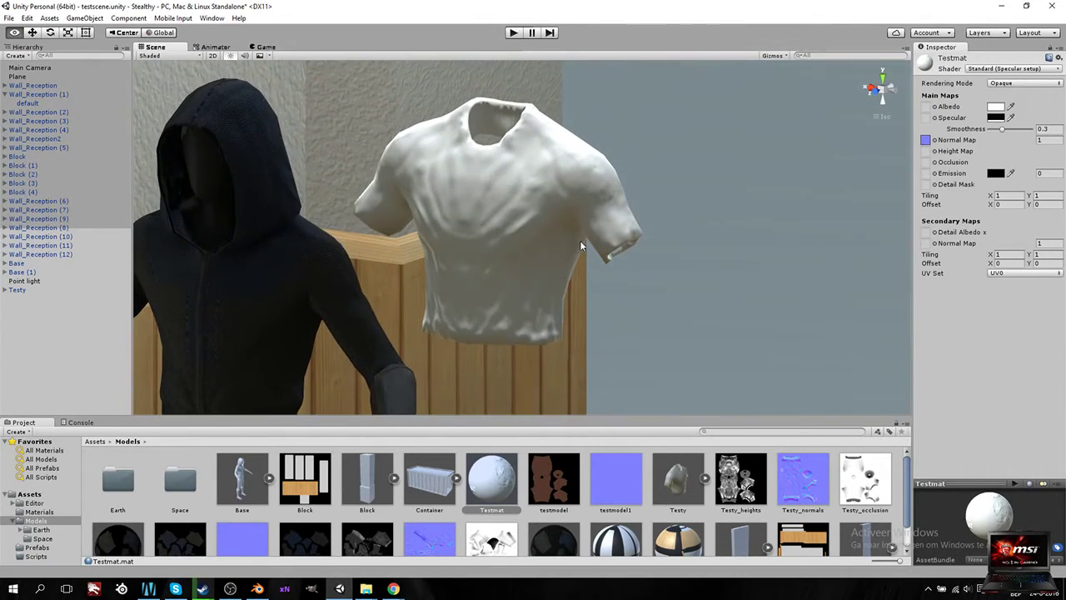
alt+drag(580, 246, 488, 210)
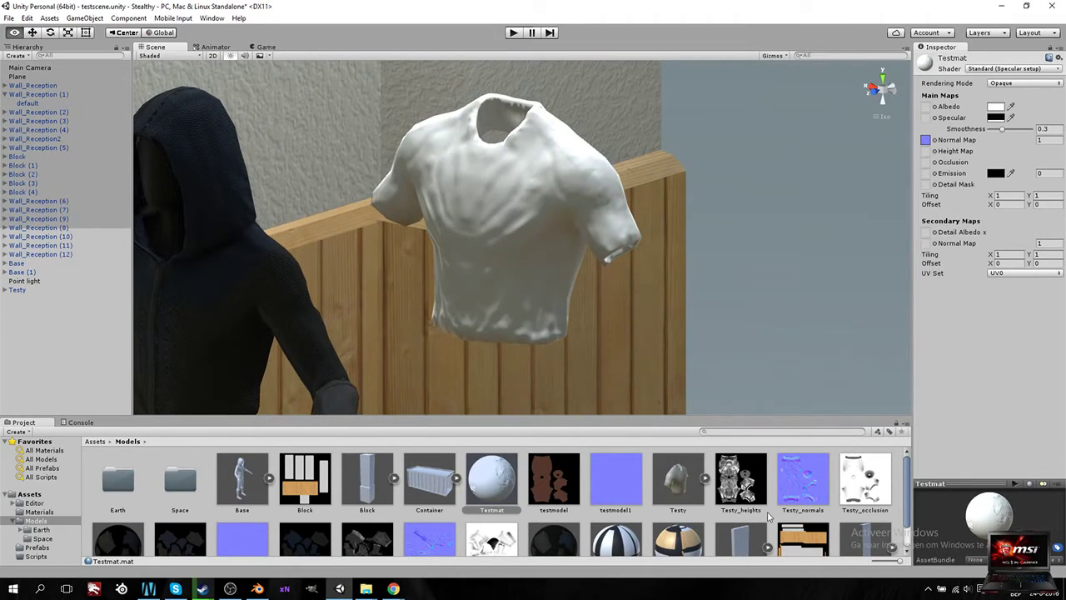
Step: Assign Testy_occlusion as occlusion and Testy_heights as height map at strength 0.005
mouse_move(881, 477)
mouse_down()
mouse_move(871, 481)
mouse_move(941, 171)
mouse_move(926, 167)
mouse_up()
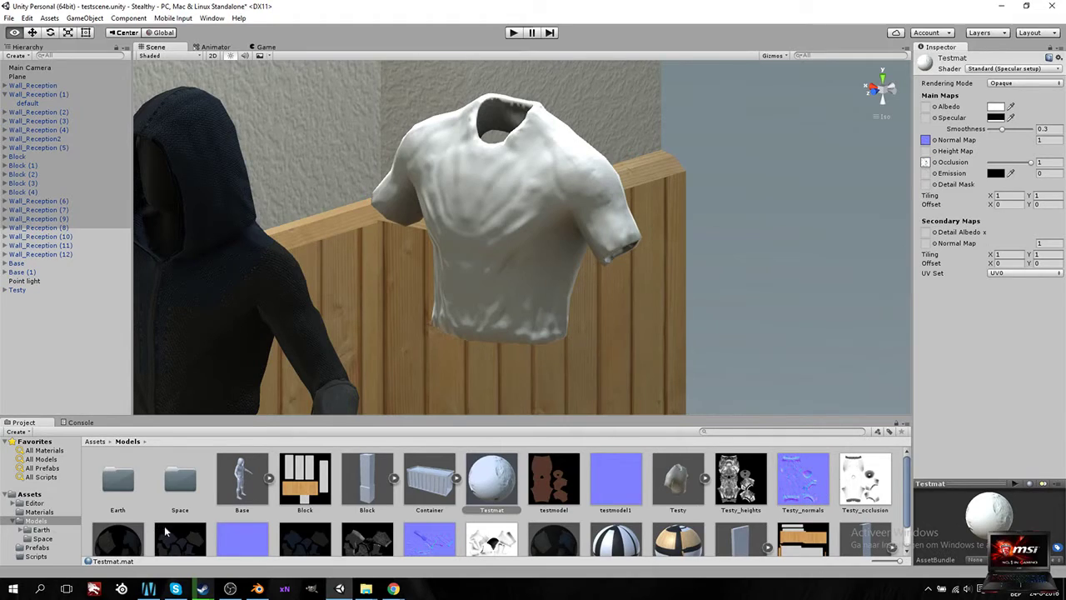
drag(740, 479, 927, 152)
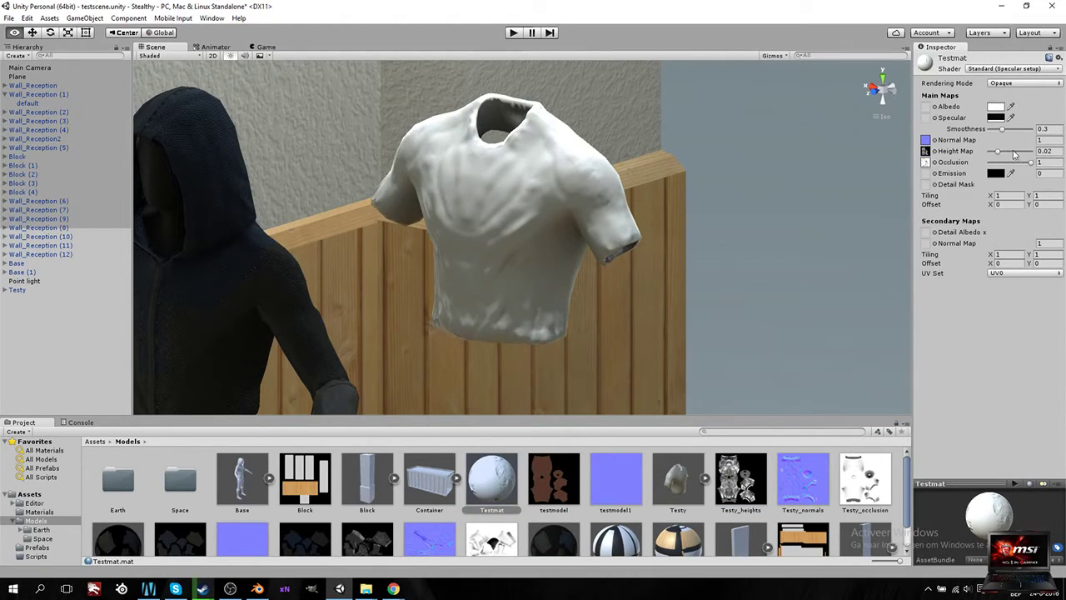
drag(999, 152, 955, 154)
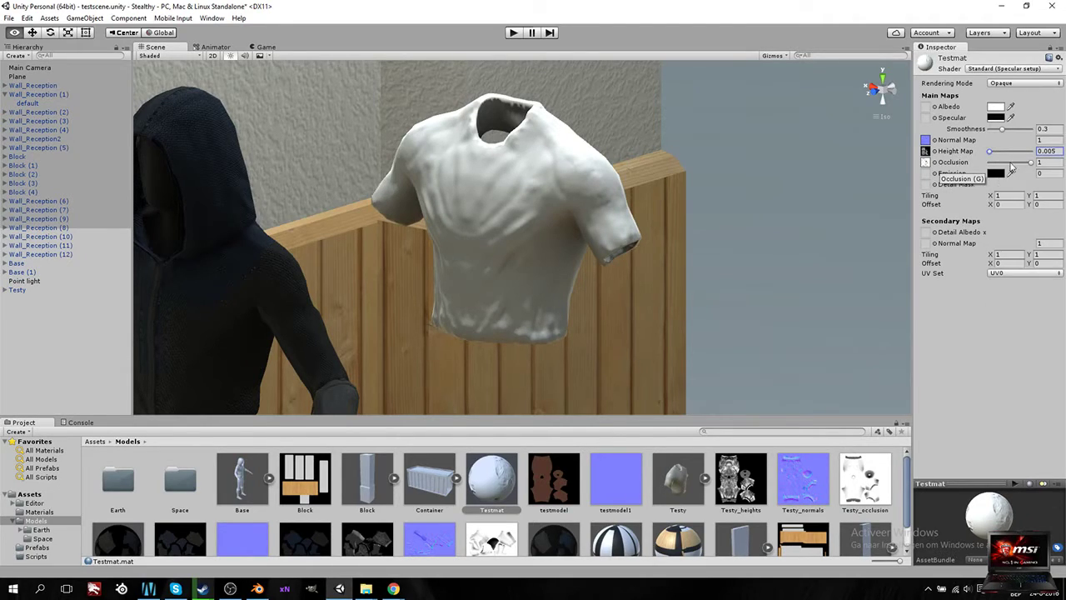
mouse_move(1030, 164)
mouse_down()
mouse_move(1013, 167)
mouse_move(1038, 164)
mouse_up()
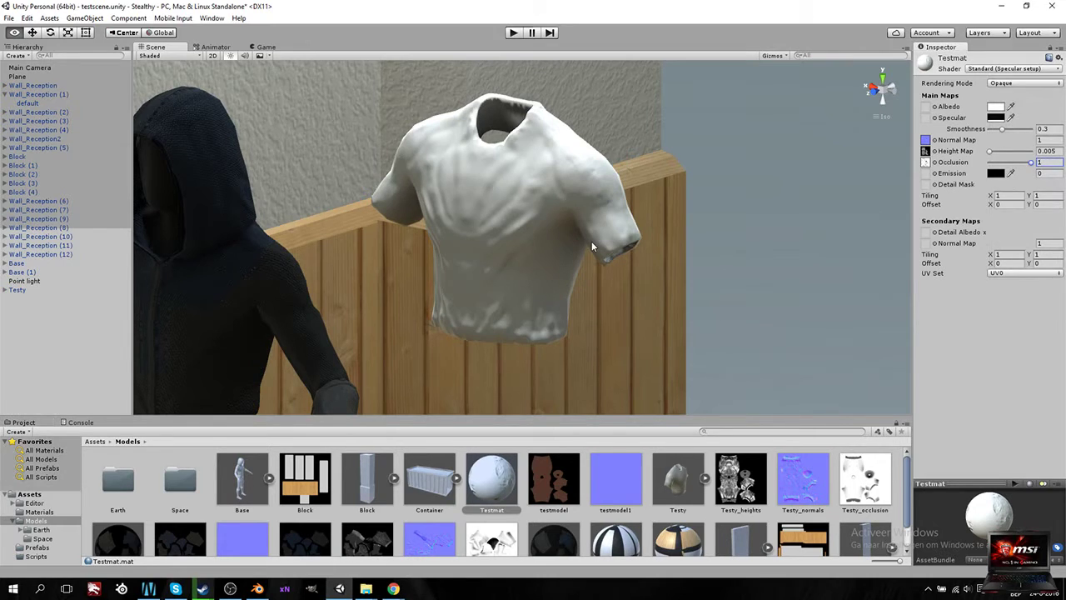
Step: Orbit around the white shirt and frame it to judge the new shading
scroll(591, 240, down, 3)
scroll(558, 263, up, 3)
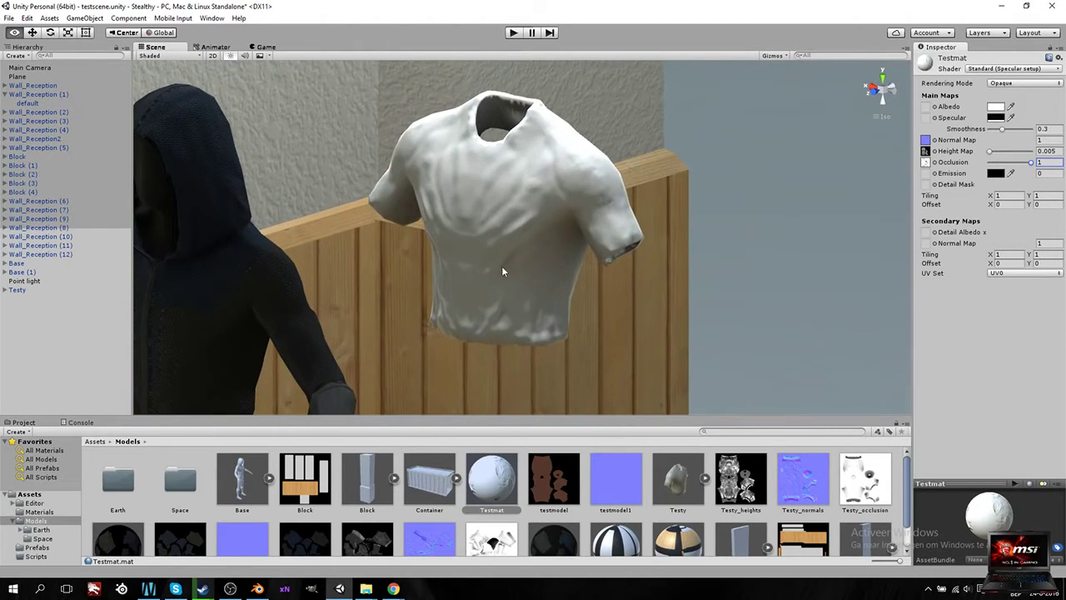
alt+drag(494, 272, 549, 277)
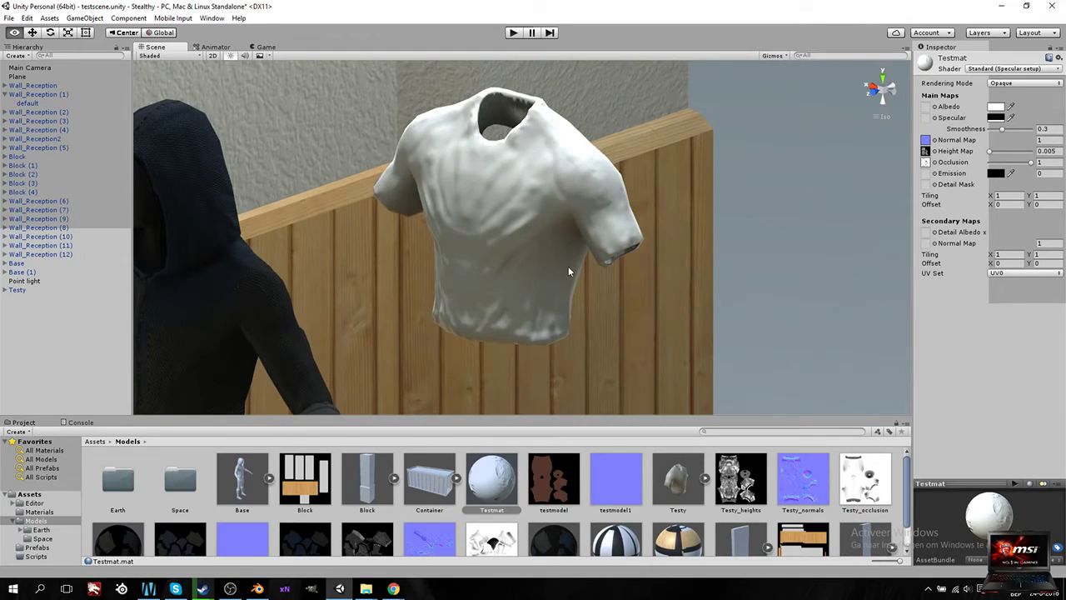
alt+drag(422, 330, 500, 249)
scroll(502, 236, up, 3)
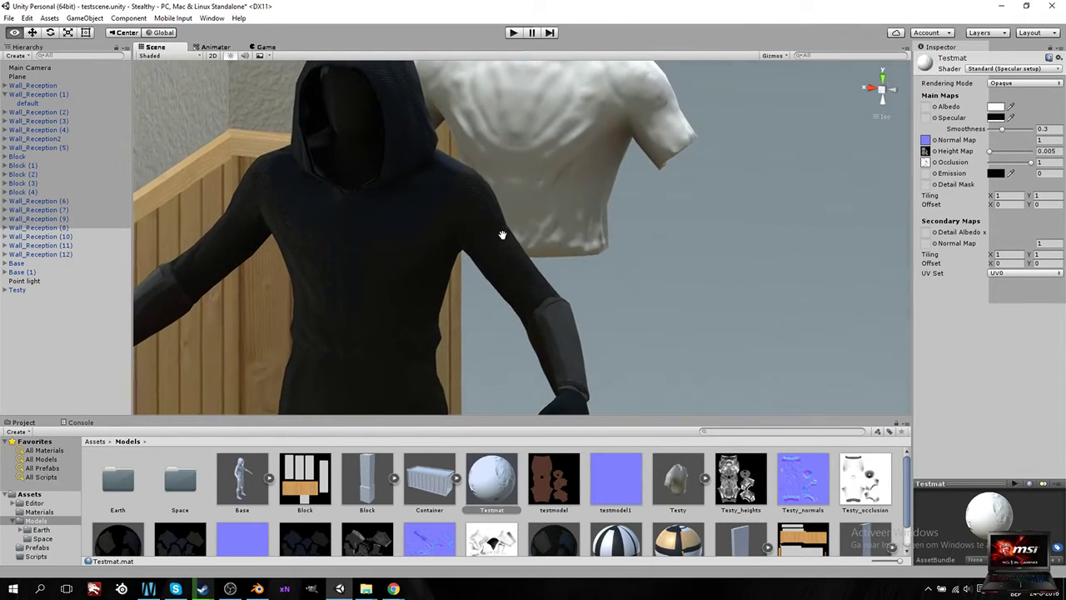
middle_drag(502, 235, 506, 238)
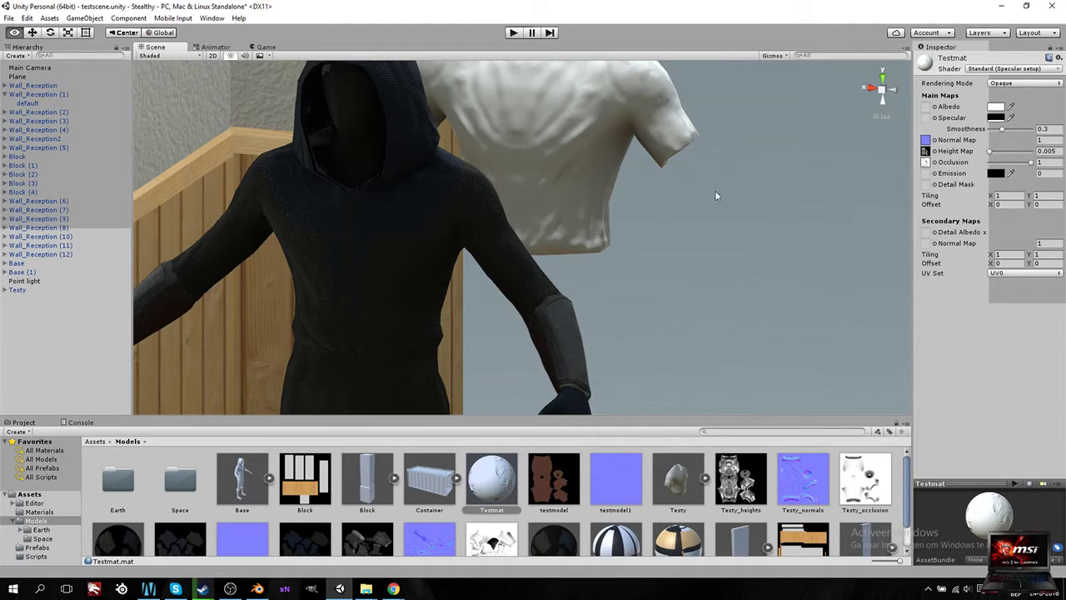
key(f)
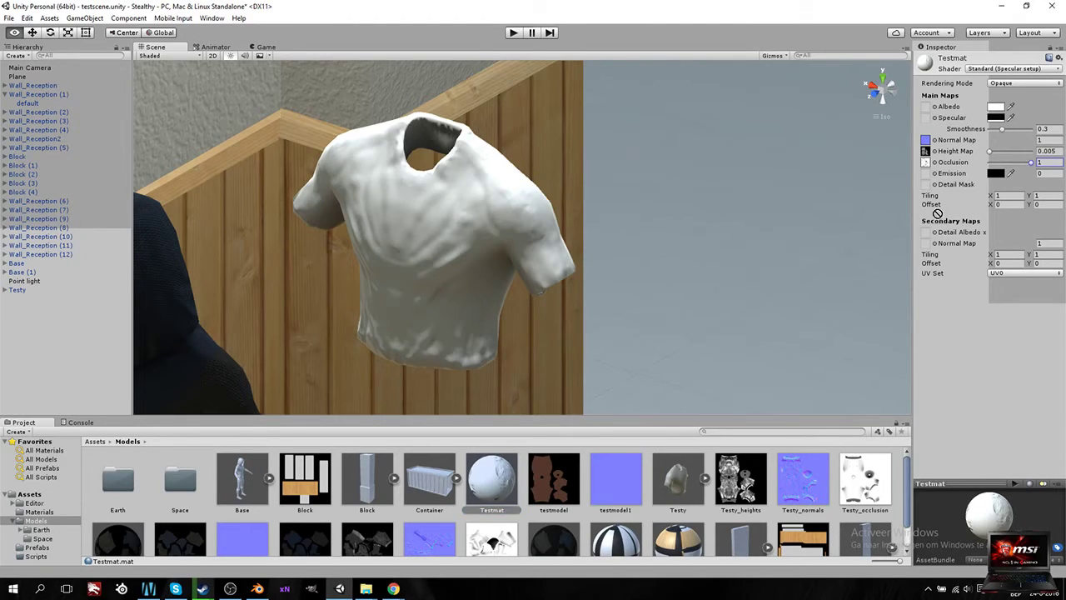
Step: Add a detail texture as the secondary normal map at strength 0.5
drag(931, 224, 930, 249)
click(1043, 243)
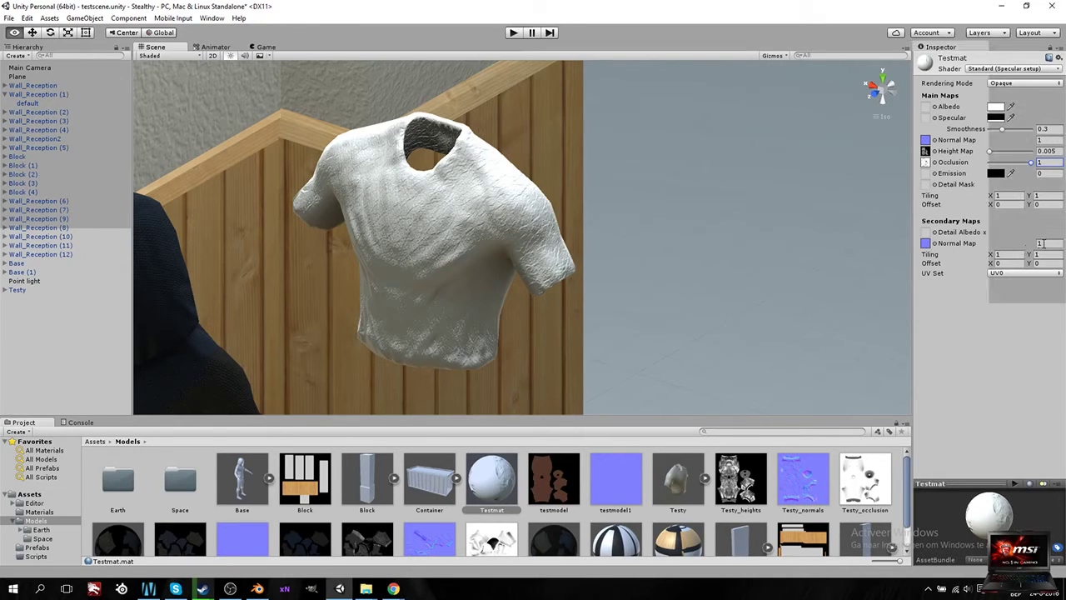
text(0.5)
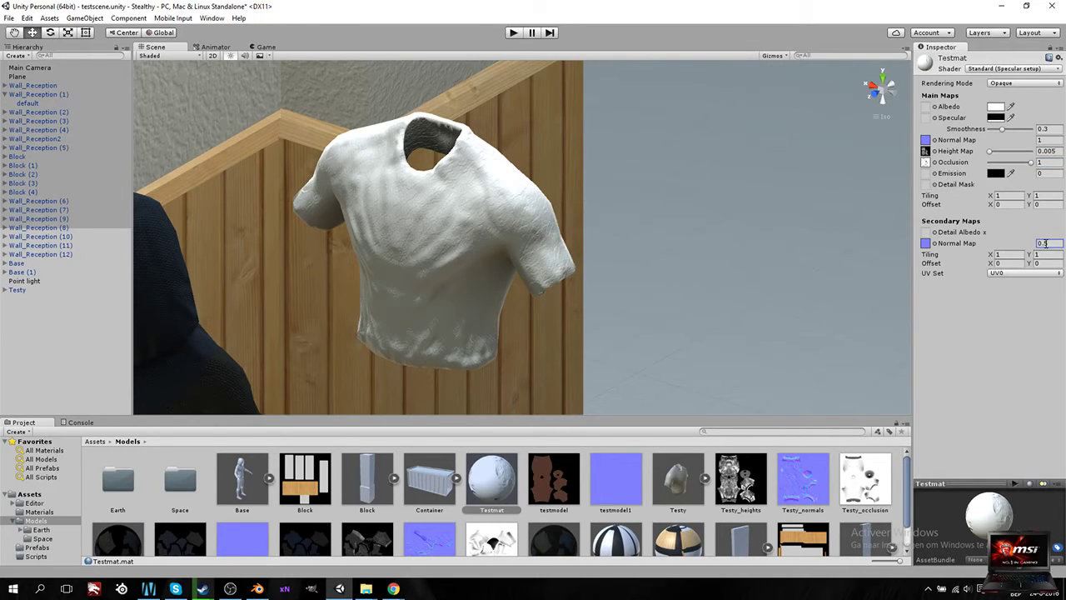
alt+drag(471, 288, 543, 383)
Step: Restore testmodel as Testmat's Albedo texture and select the Testy shirt
drag(550, 486, 928, 113)
alt+drag(653, 264, 633, 216)
click(542, 214)
scroll(633, 217, up, 1)
Step: Raise Testmat's secondary normal map strength to 1 and inspect the shirt up close
key(f)
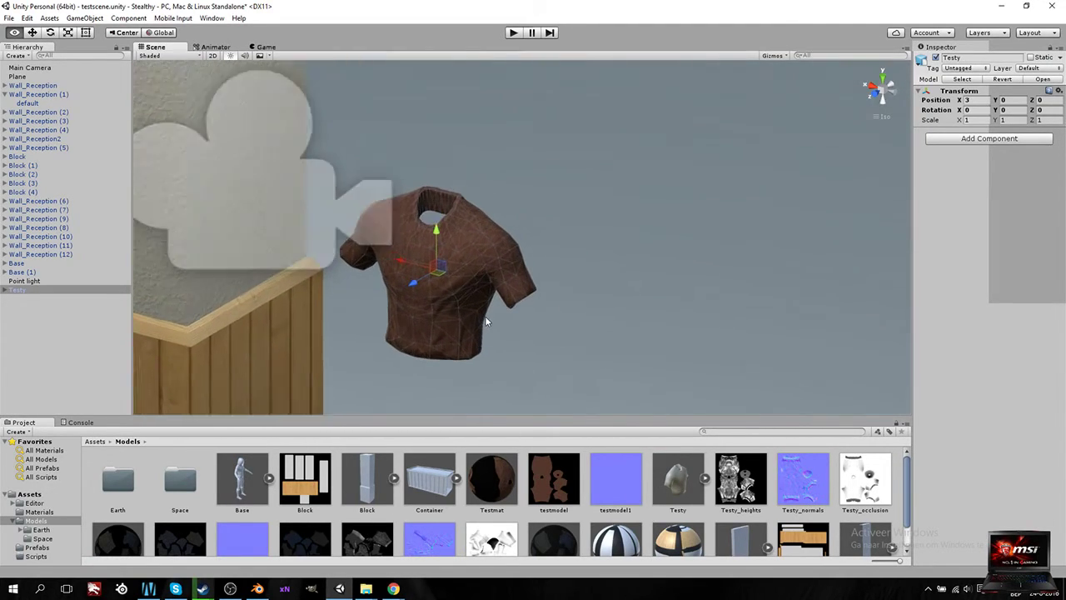
click(205, 301)
scroll(387, 337, up, 2)
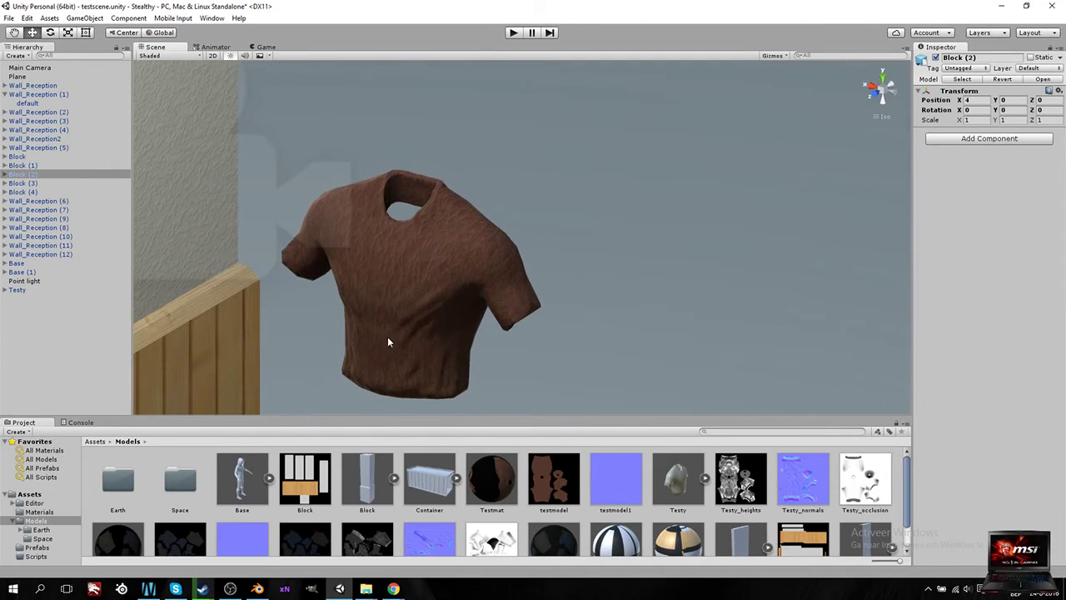
middle_drag(387, 337, 447, 265)
scroll(409, 309, up, 3)
click(491, 498)
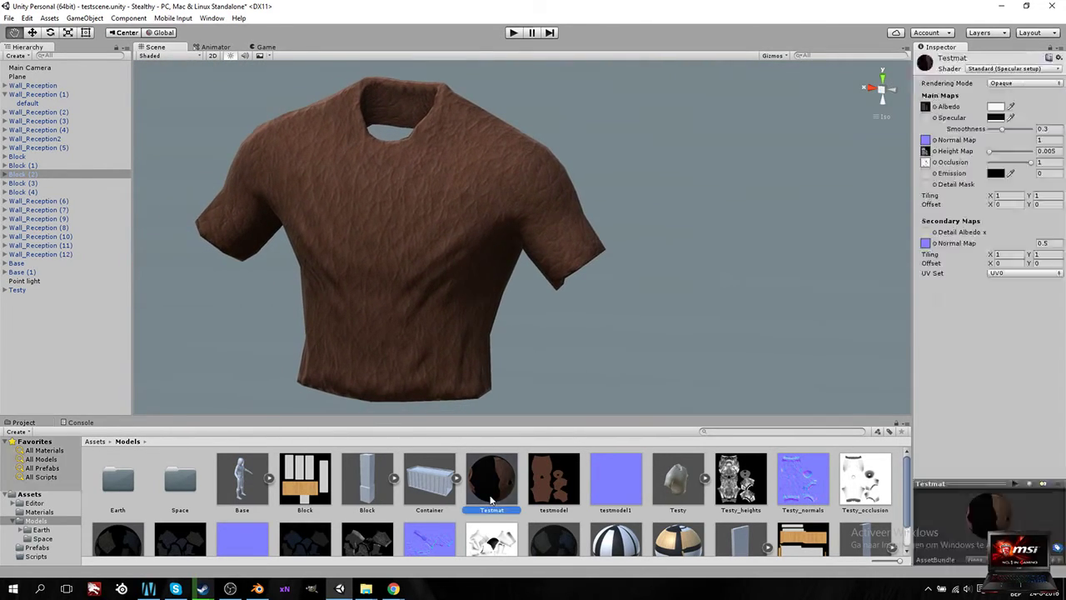
click(1048, 242)
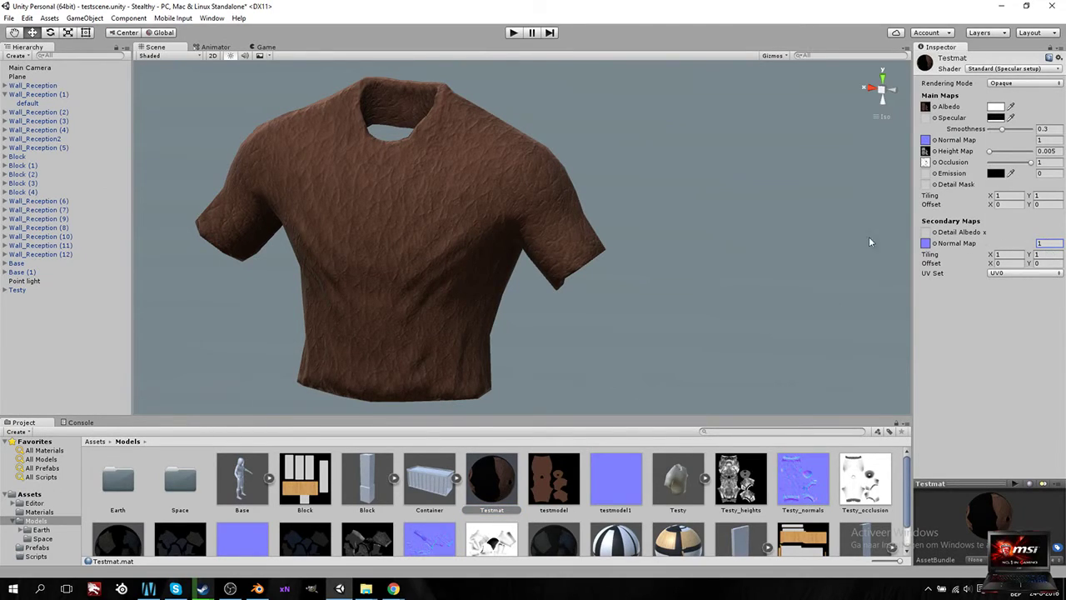
middle_drag(457, 230, 544, 268)
alt+drag(510, 281, 664, 301)
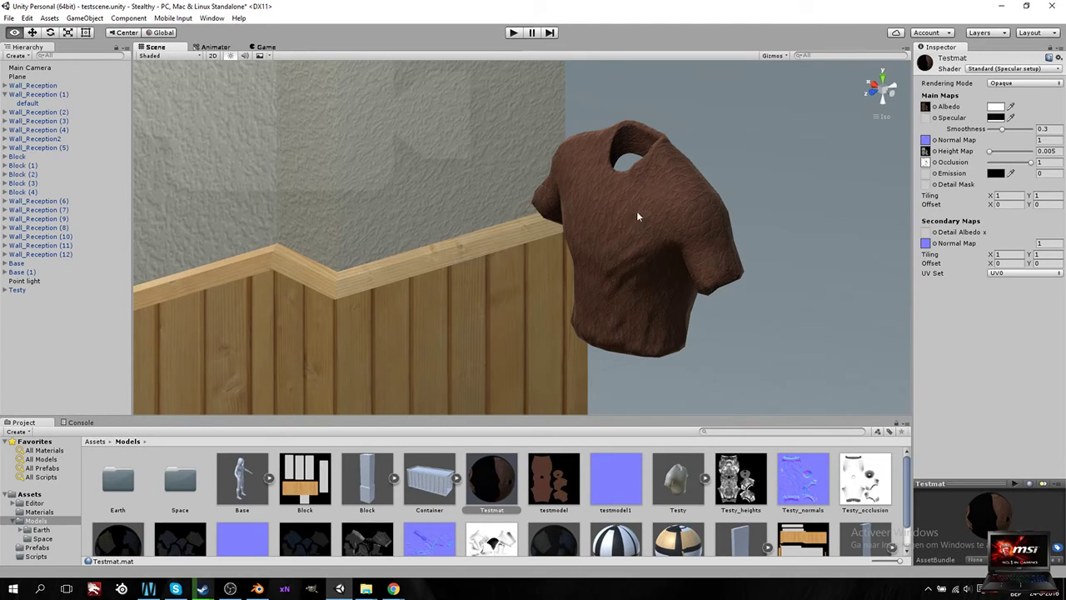
Step: Orbit and zoom around the finished brown shirt, then bring up the OBS Studio window
scroll(633, 218, up, 5)
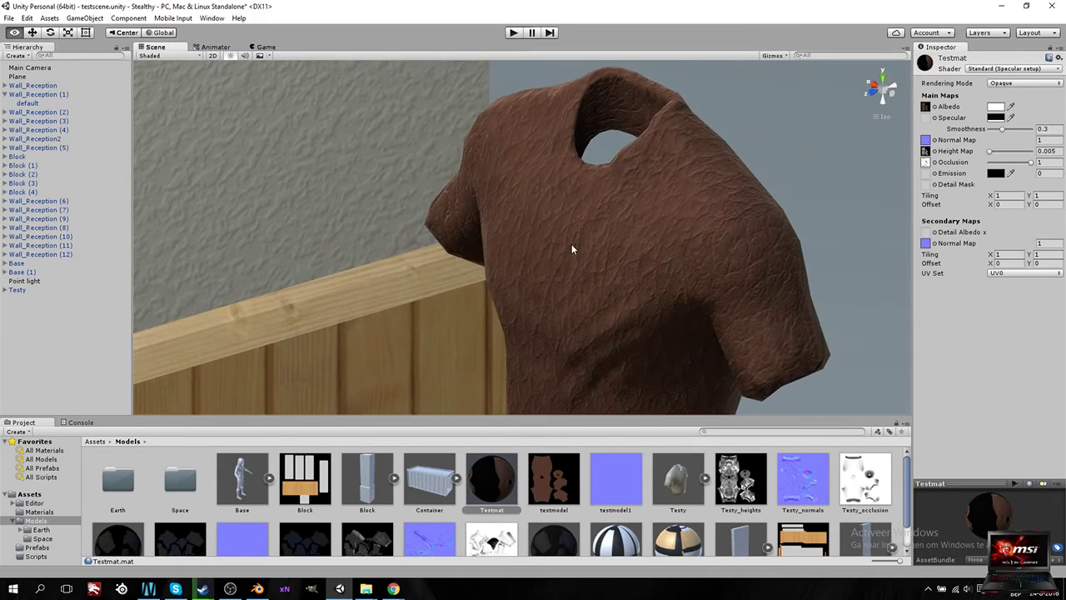
scroll(589, 238, up, 3)
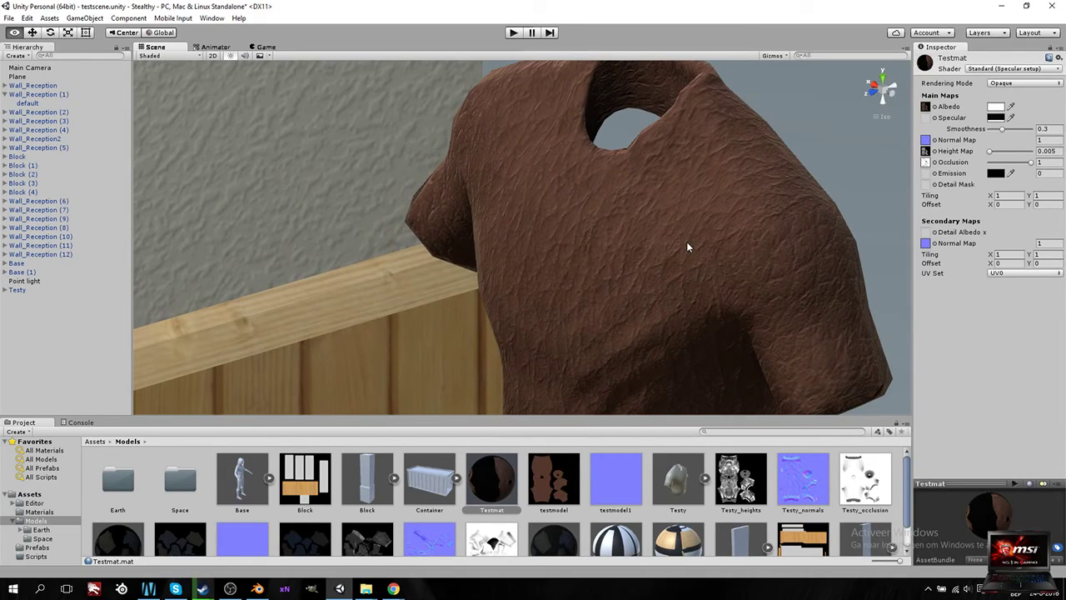
scroll(687, 242, down, 10)
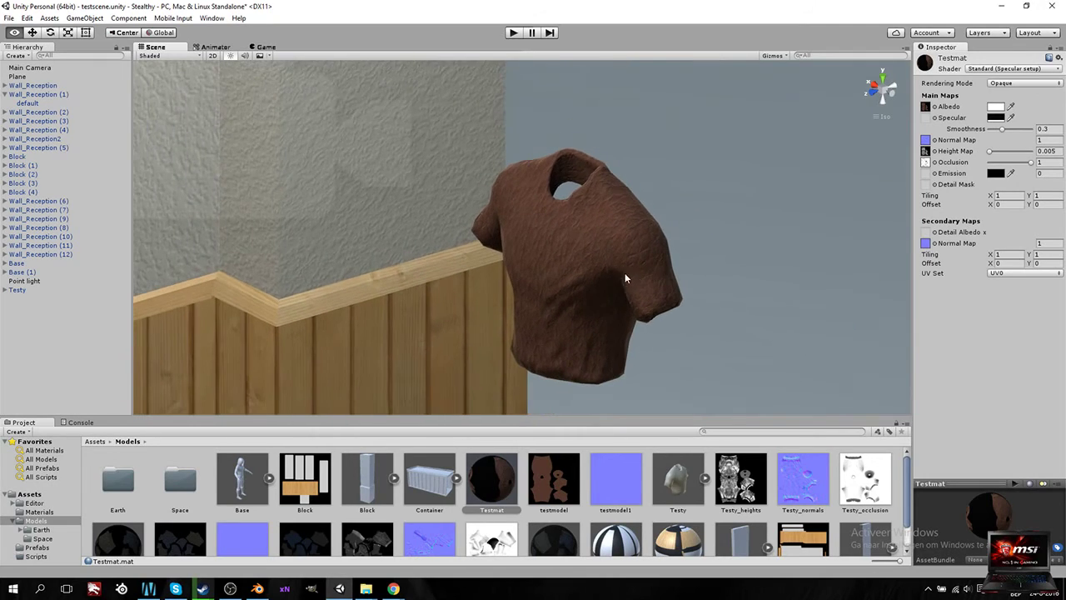
middle_drag(623, 277, 613, 230)
alt+drag(581, 344, 409, 309)
alt+drag(529, 293, 517, 319)
scroll(533, 300, up, 3)
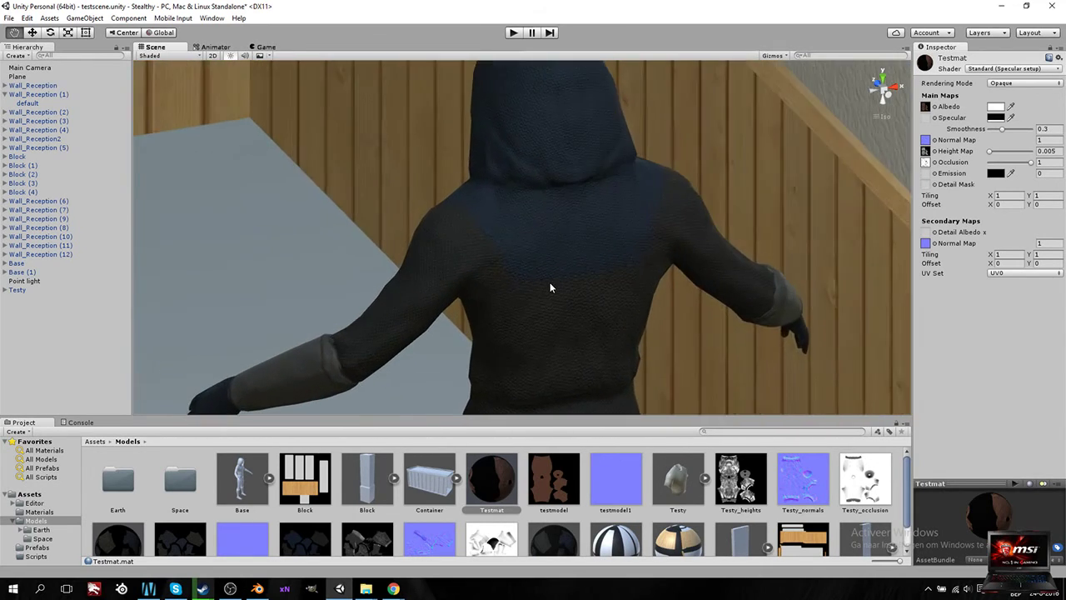
scroll(550, 280, up, 3)
alt+drag(619, 240, 637, 323)
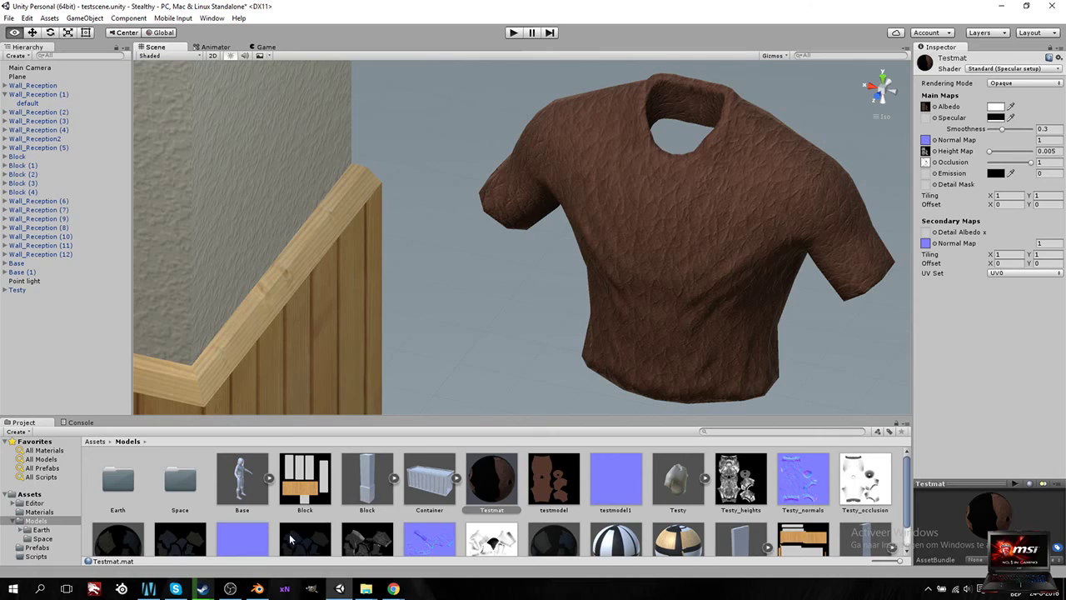
click(230, 589)
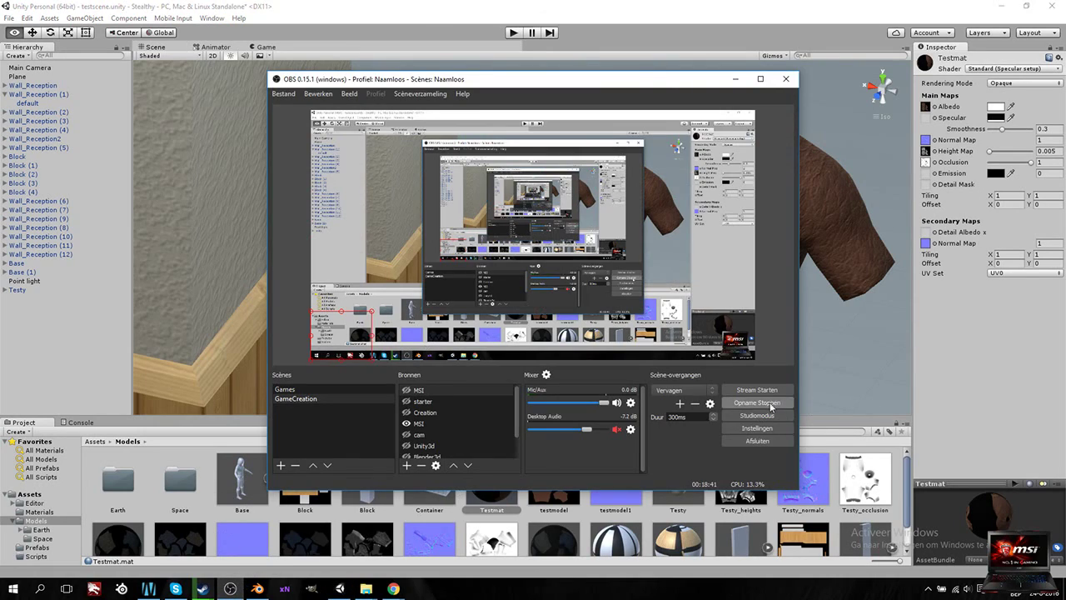